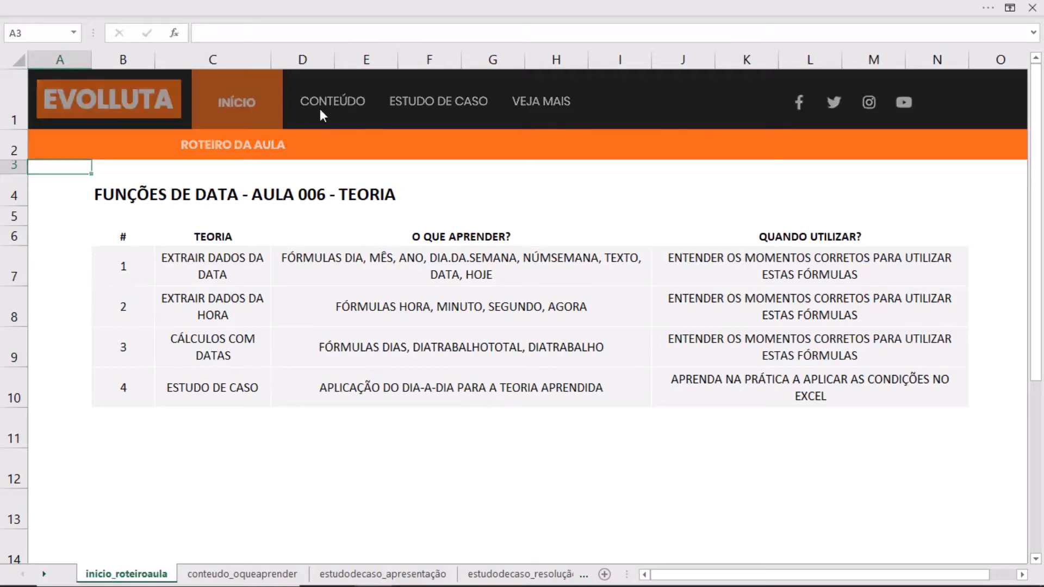
Open the CONTEÚDO page and extract the day of the date in J8 into F8 with =DIA(J8).
{"action": "left_click", "coordinate": [321, 109]}
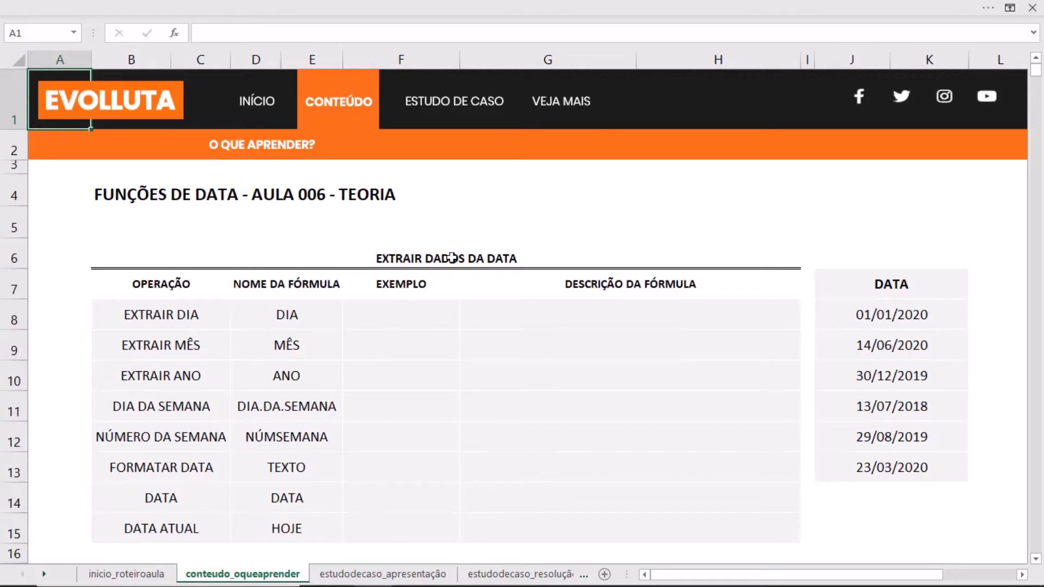
{"action": "left_click", "coordinate": [399, 325]}
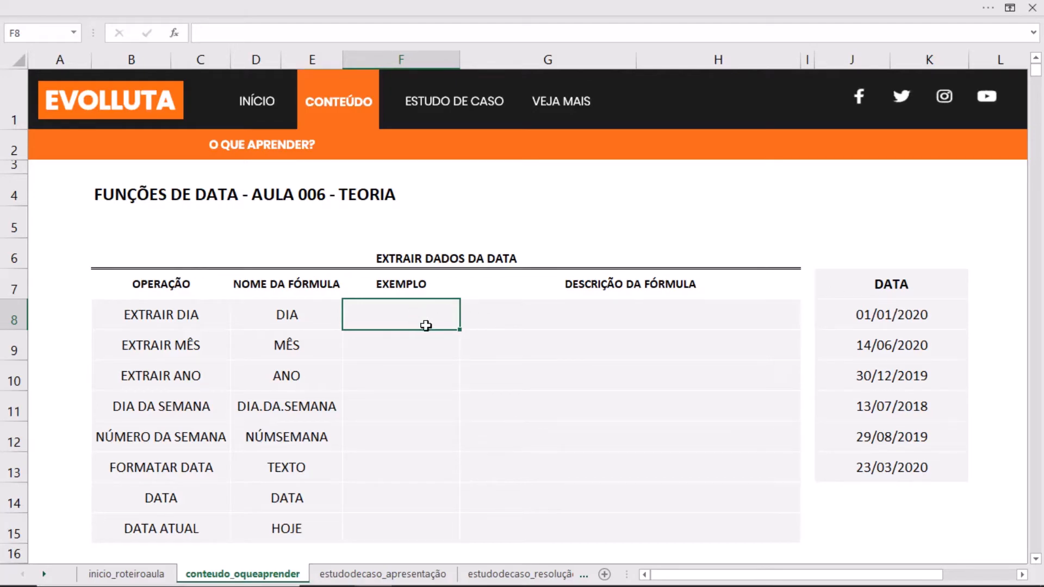
{"action": "type", "text": "=dia"}
{"action": "key", "text": "Tab"}
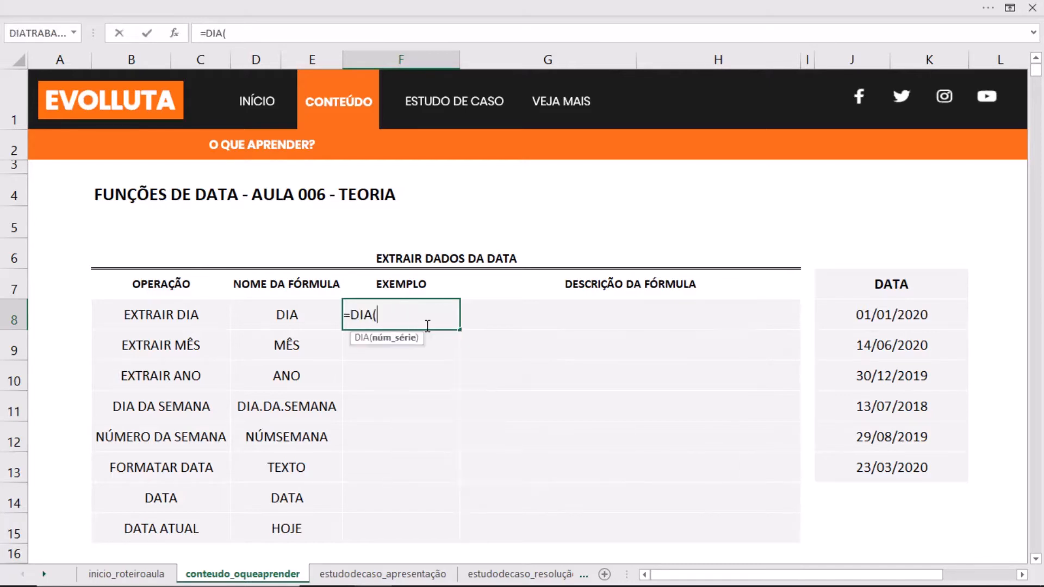
{"action": "left_click", "coordinate": [873, 320]}
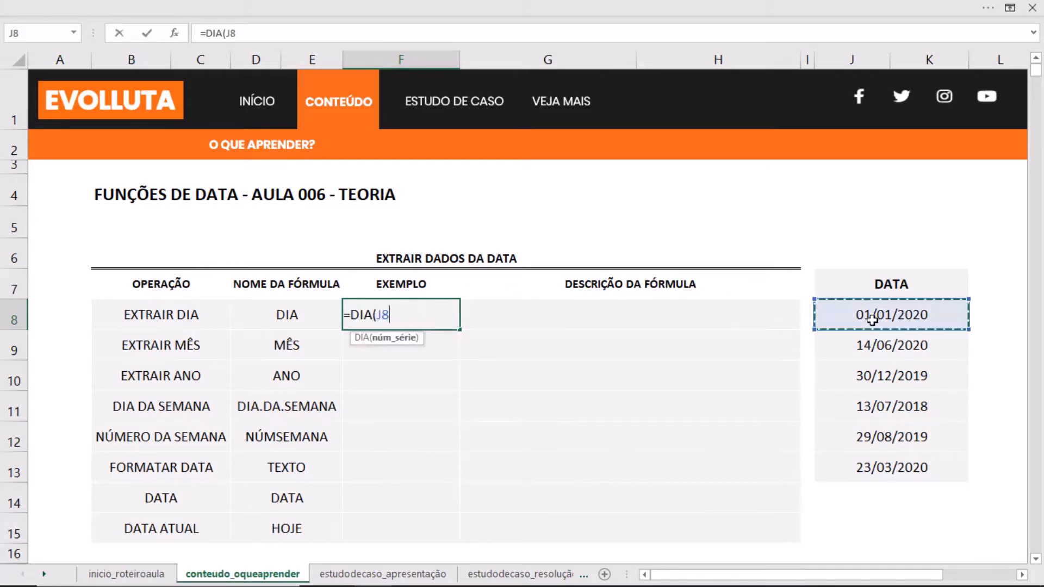
{"action": "type", "text": ")"}
{"action": "key", "text": "Return"}
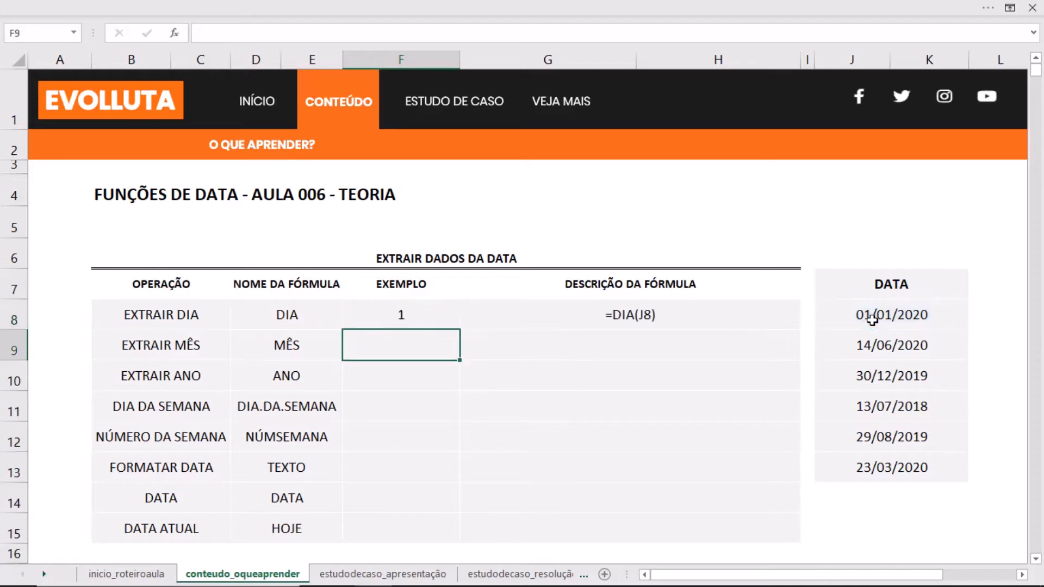
{"action": "left_click", "coordinate": [441, 316]}
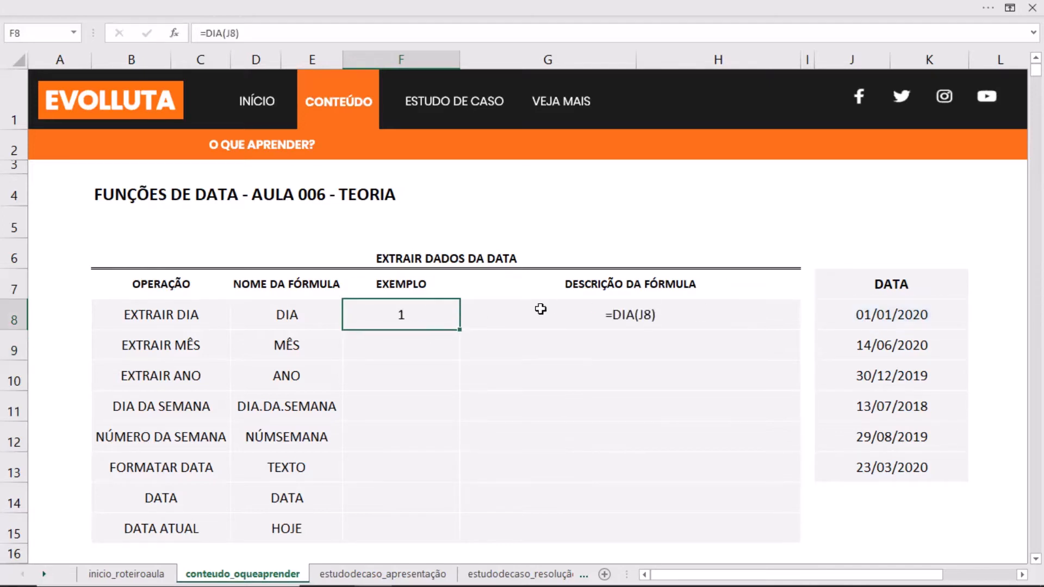
Extract the month of the date in J9 into the EXTRAIR MÊS example cell F9 with =MÊS(J9).
{"action": "left_click", "coordinate": [428, 345]}
{"action": "type", "text": "="}
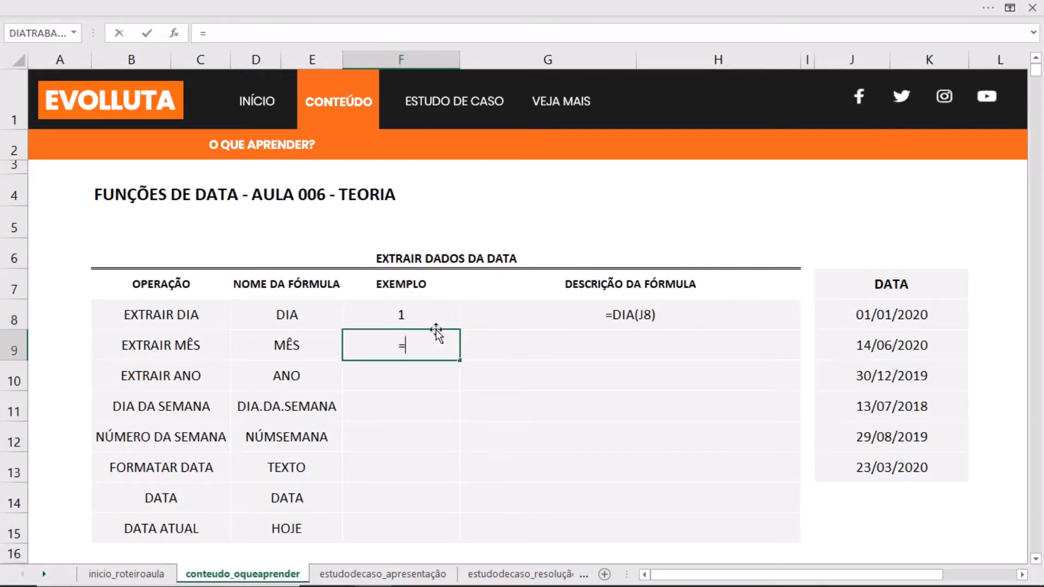
{"action": "type", "text": "mês("}
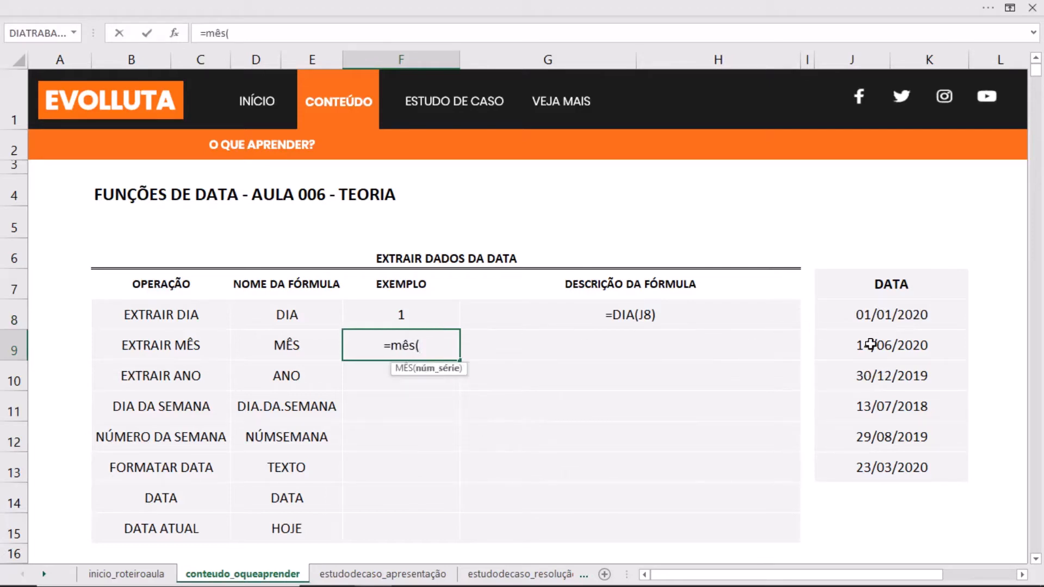
{"action": "left_click", "coordinate": [882, 346]}
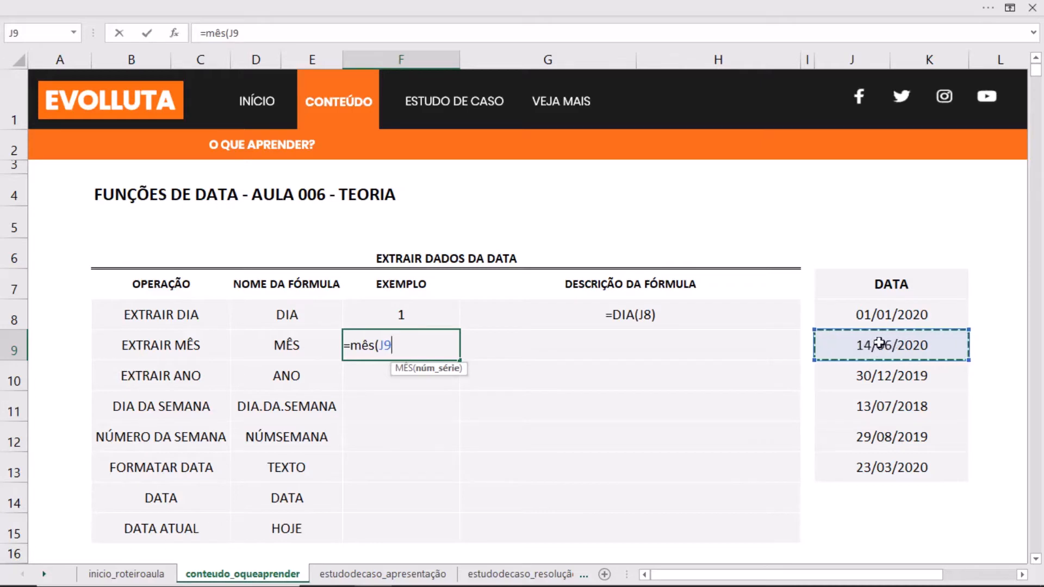
{"action": "key", "text": "Return"}
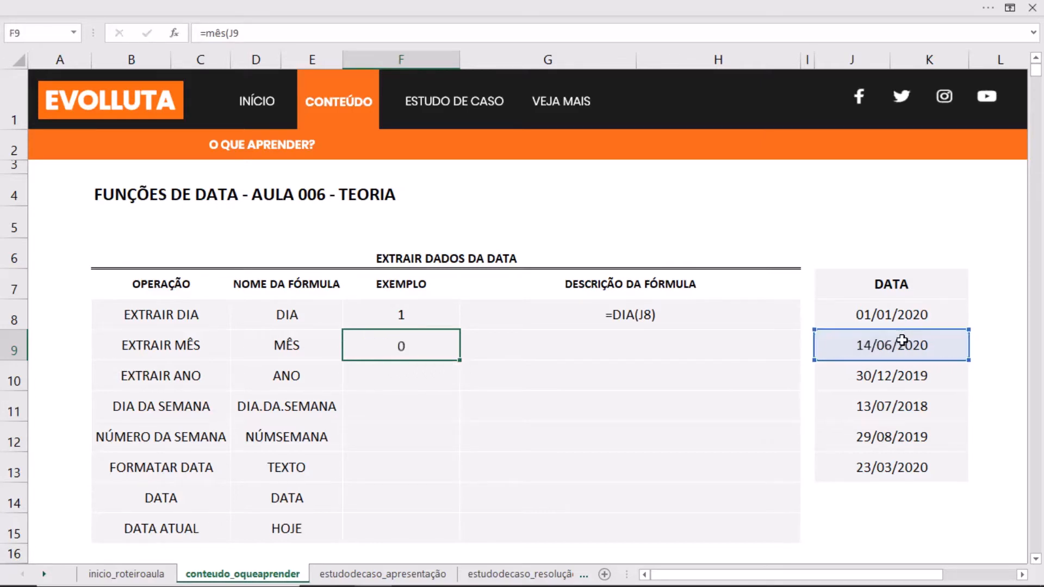
{"action": "left_click", "coordinate": [397, 347]}
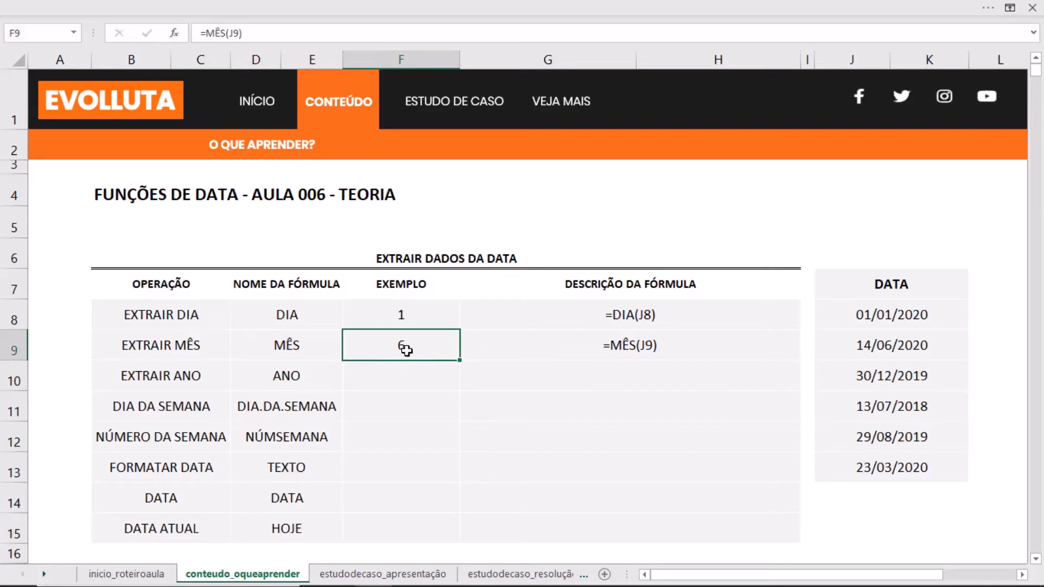
Extract the year of the date in J10 into the EXTRAIR ANO example cell F10 with =ANO(J10).
{"action": "left_click", "coordinate": [401, 369]}
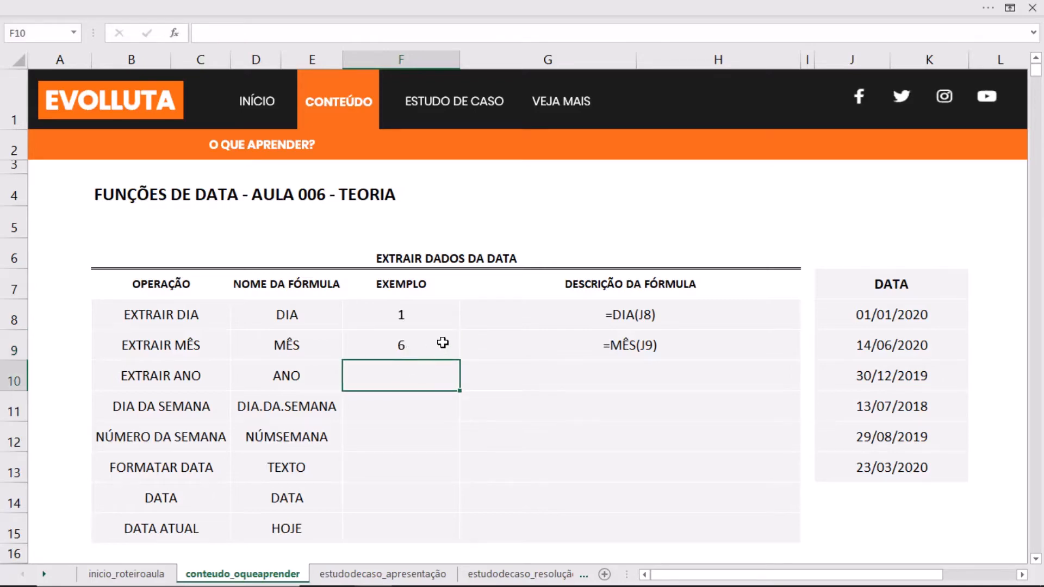
{"action": "type", "text": "=ano("}
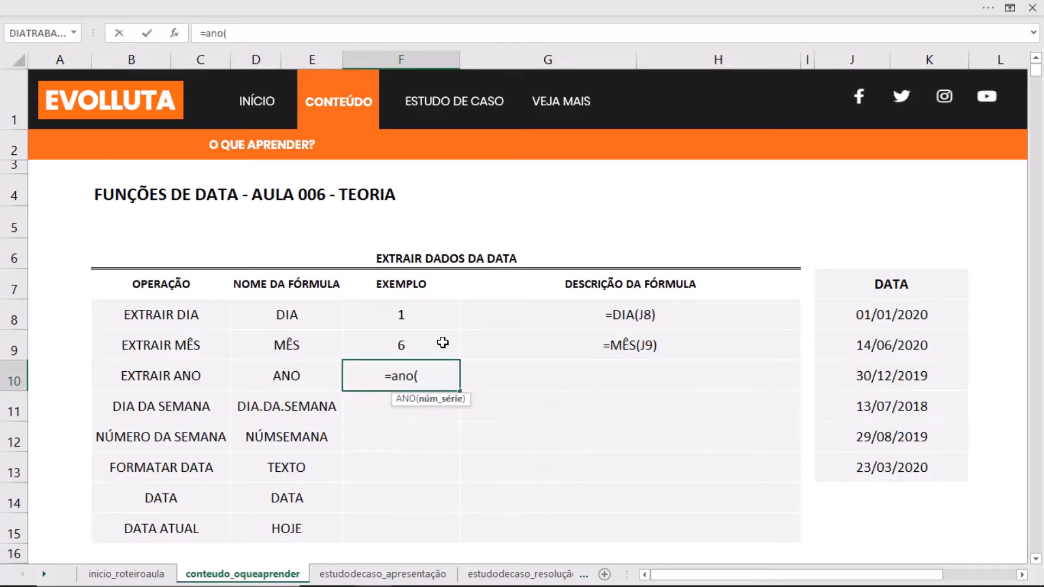
{"action": "left_click", "coordinate": [879, 374]}
{"action": "type", "text": ")"}
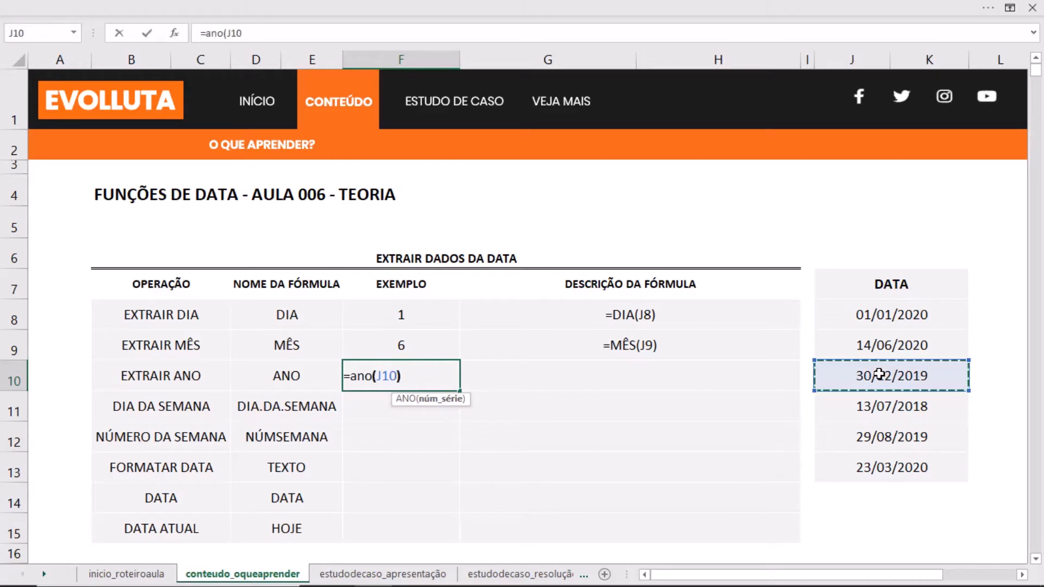
{"action": "key", "text": "Return"}
{"action": "left_click", "coordinate": [441, 382]}
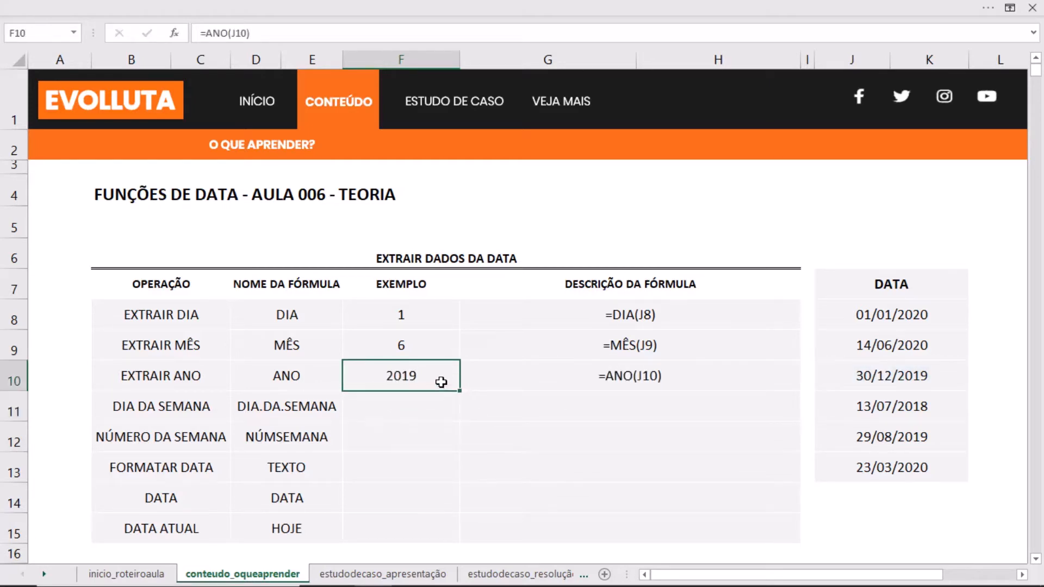
Enter =DIA.DA.SEMANA(J11;1) in F11 to return the weekday number, counting from 1 (domingo) to 7 (sábado).
{"action": "left_click", "coordinate": [406, 405]}
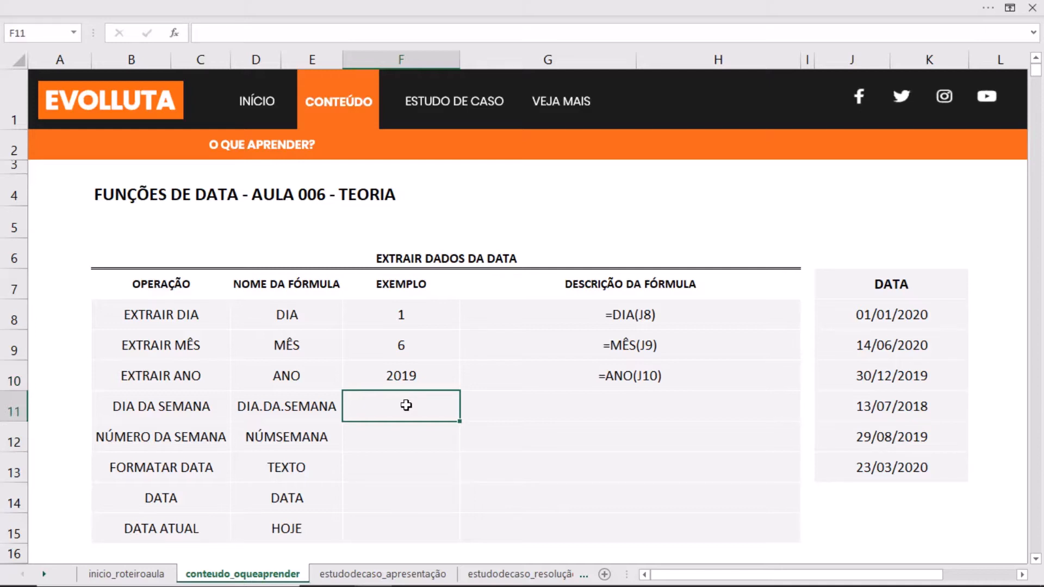
{"action": "type", "text": "=dia"}
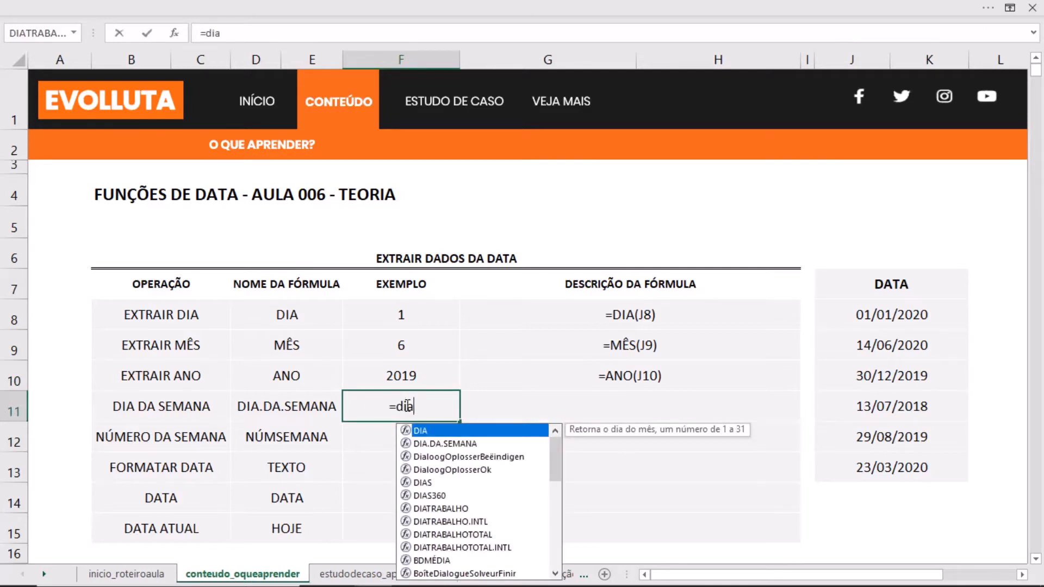
{"action": "key", "text": "Down"}
{"action": "key", "text": "Tab"}
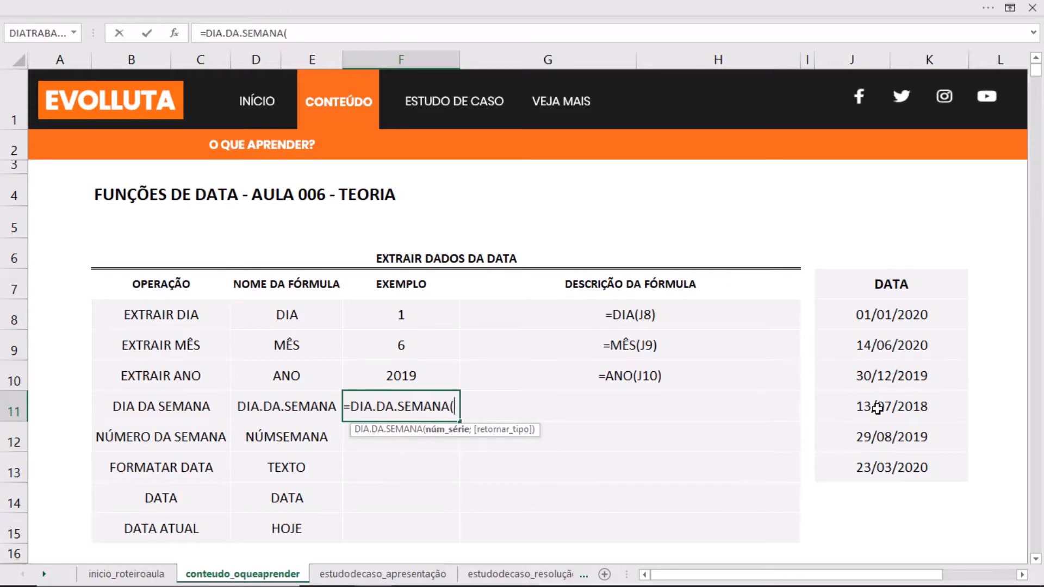
{"action": "left_click", "coordinate": [853, 393]}
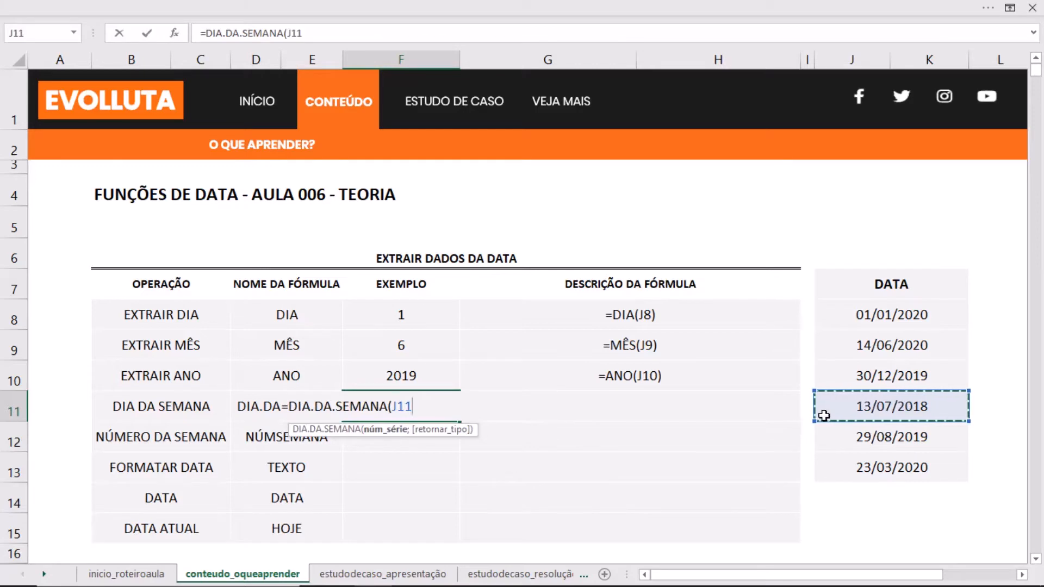
{"action": "type", "text": ";"}
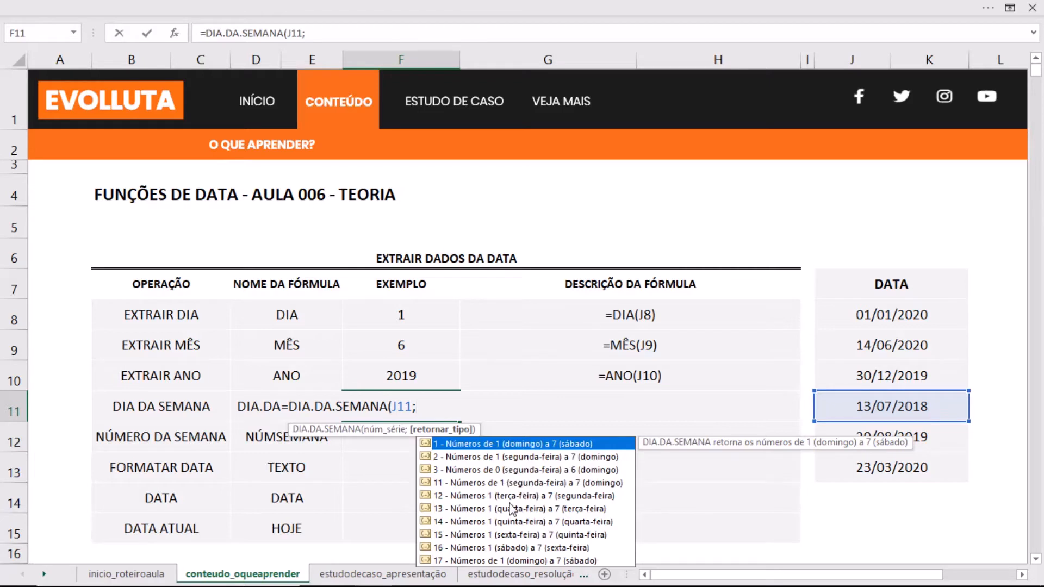
{"action": "double_click", "coordinate": [487, 445]}
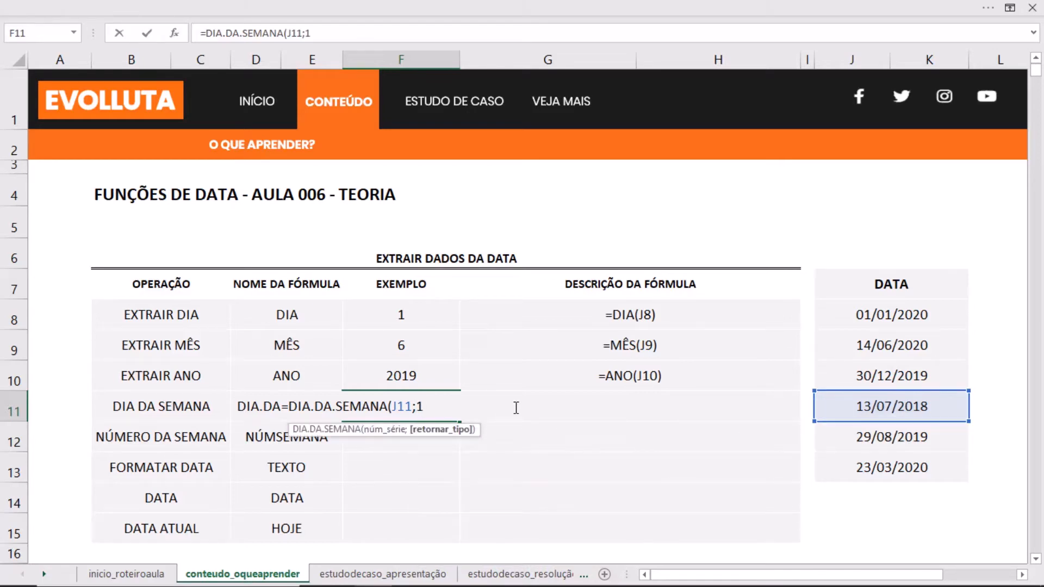
{"action": "key", "text": "Return"}
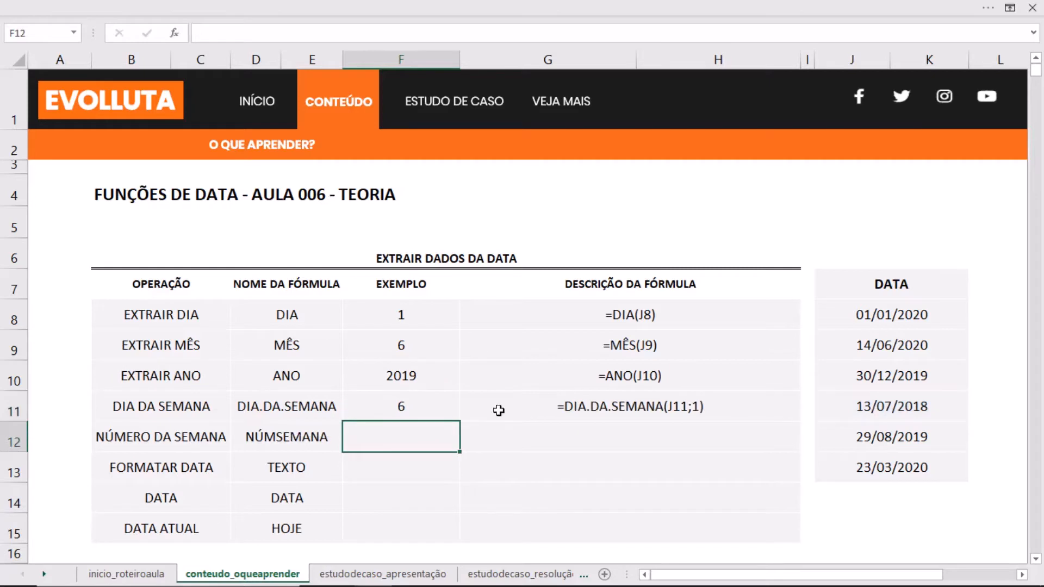
{"action": "left_click", "coordinate": [429, 401]}
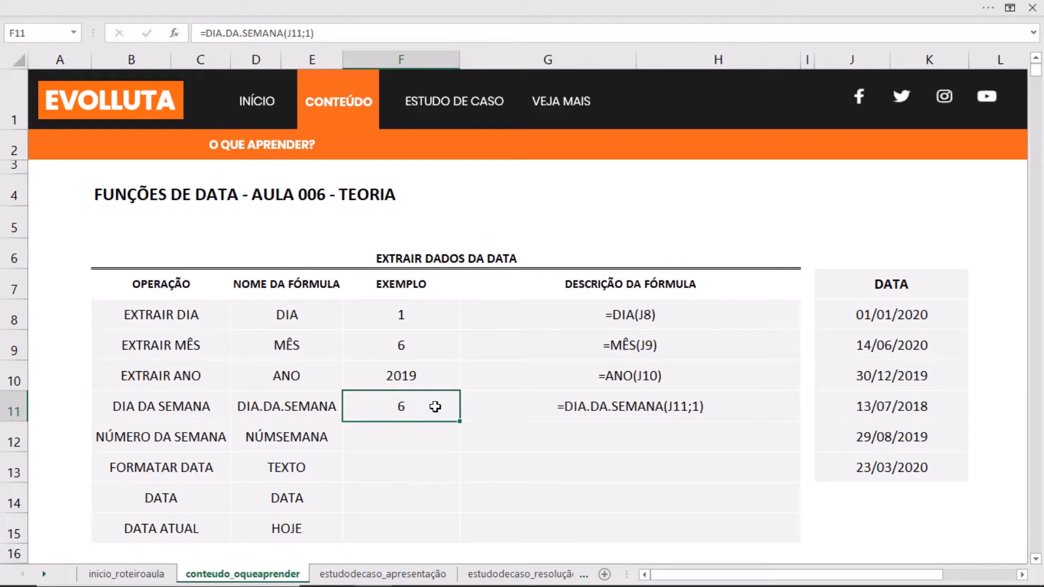
Enter =NÚMSEMANA(J12;1) in F12 to return the week number, using return type 1 - domingo.
{"action": "left_click", "coordinate": [403, 441]}
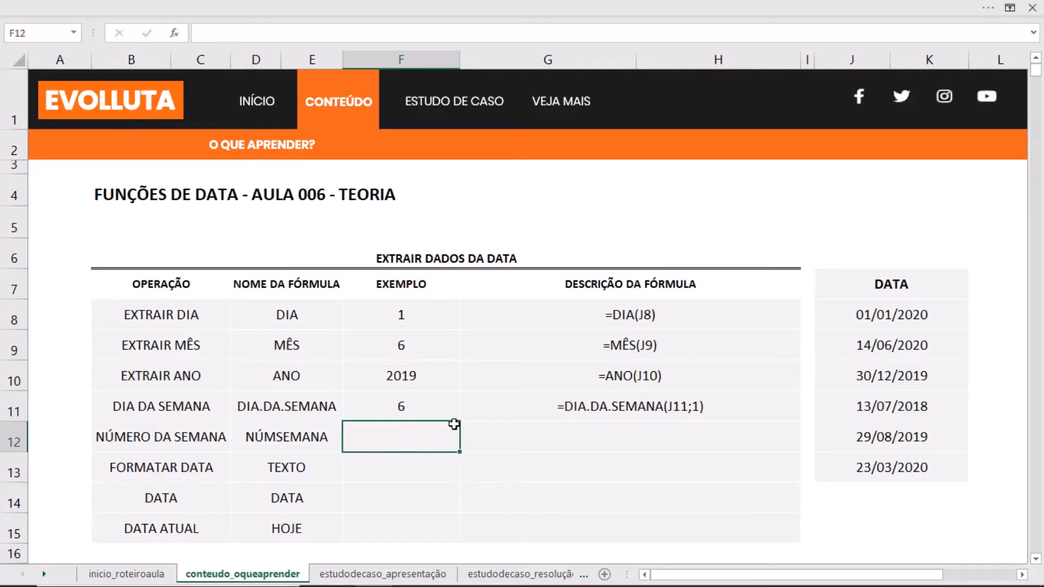
{"action": "type", "text": "=nú"}
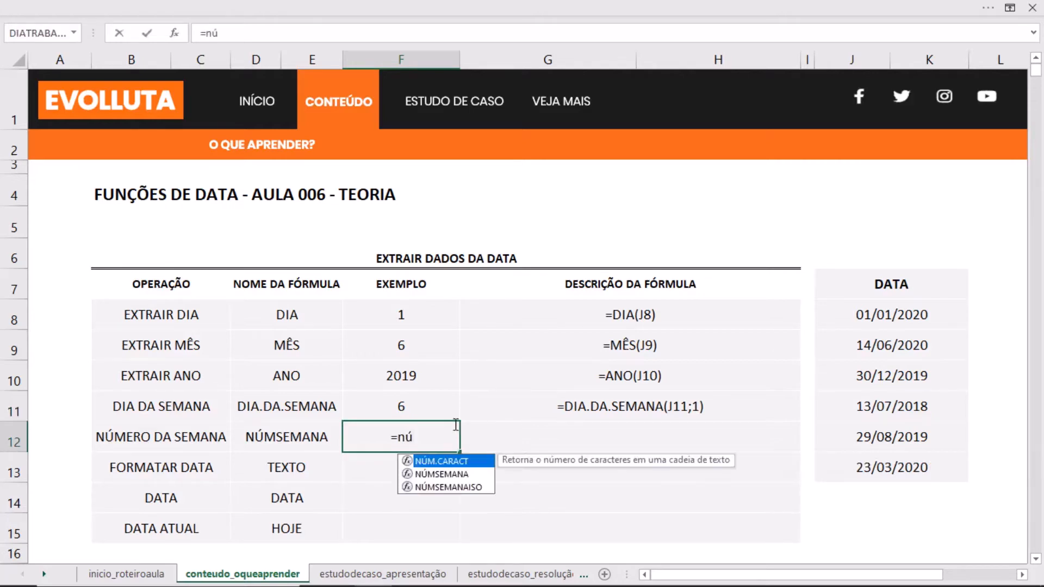
{"action": "key", "text": "Down"}
{"action": "key", "text": "Tab"}
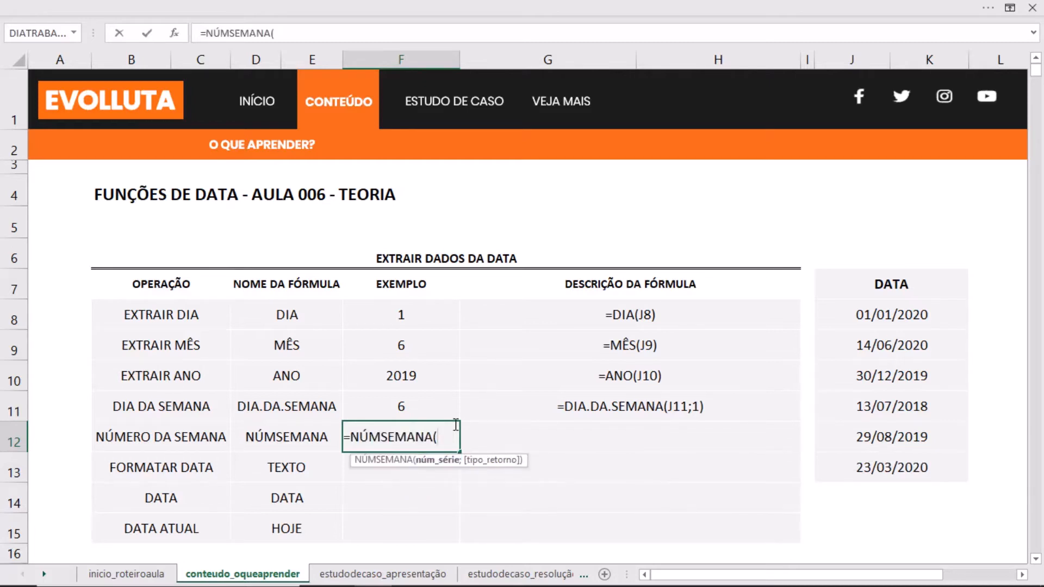
{"action": "left_click", "coordinate": [865, 435]}
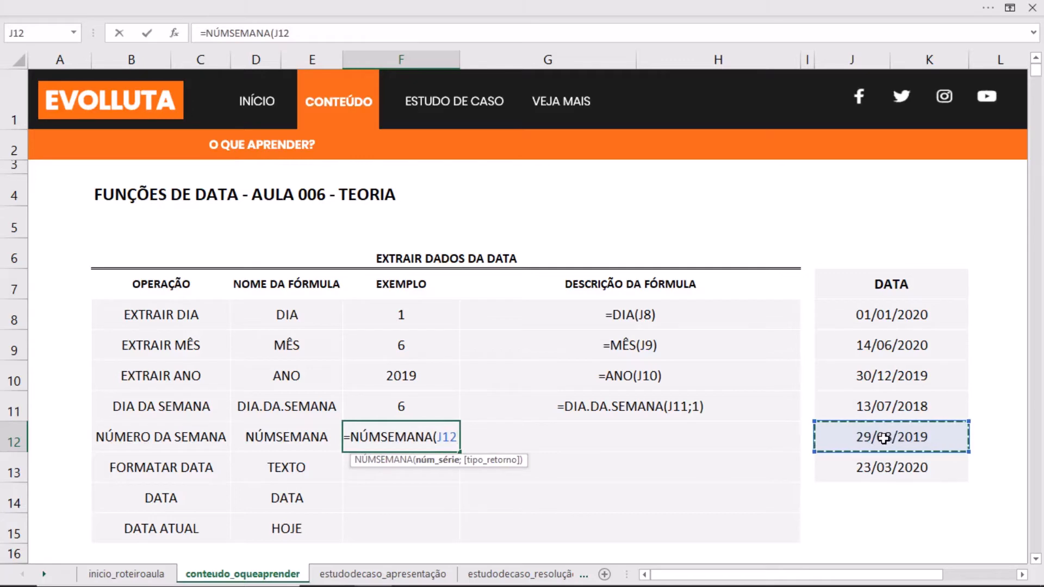
{"action": "type", "text": ";"}
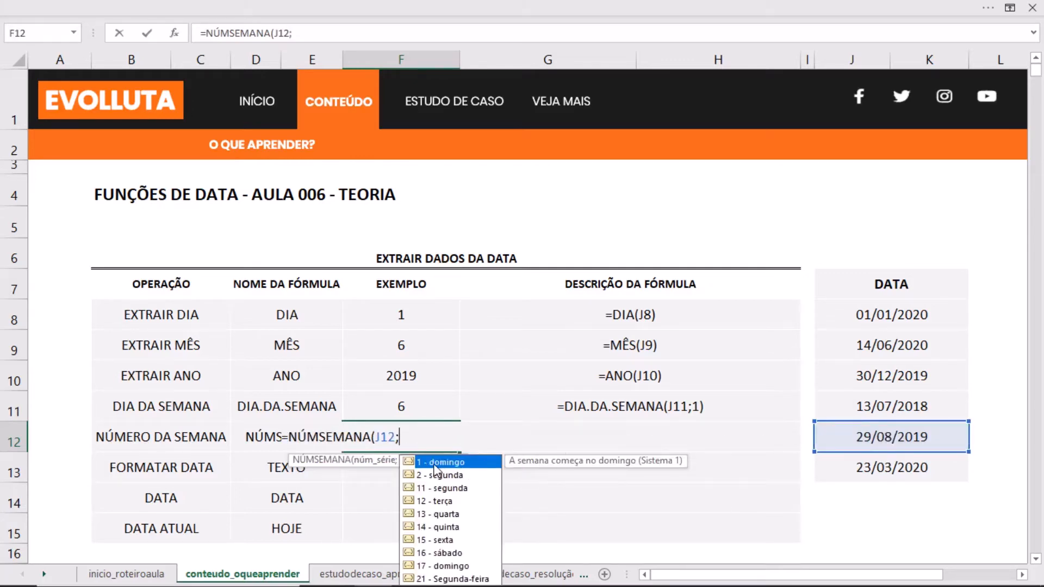
{"action": "left_click", "coordinate": [443, 491]}
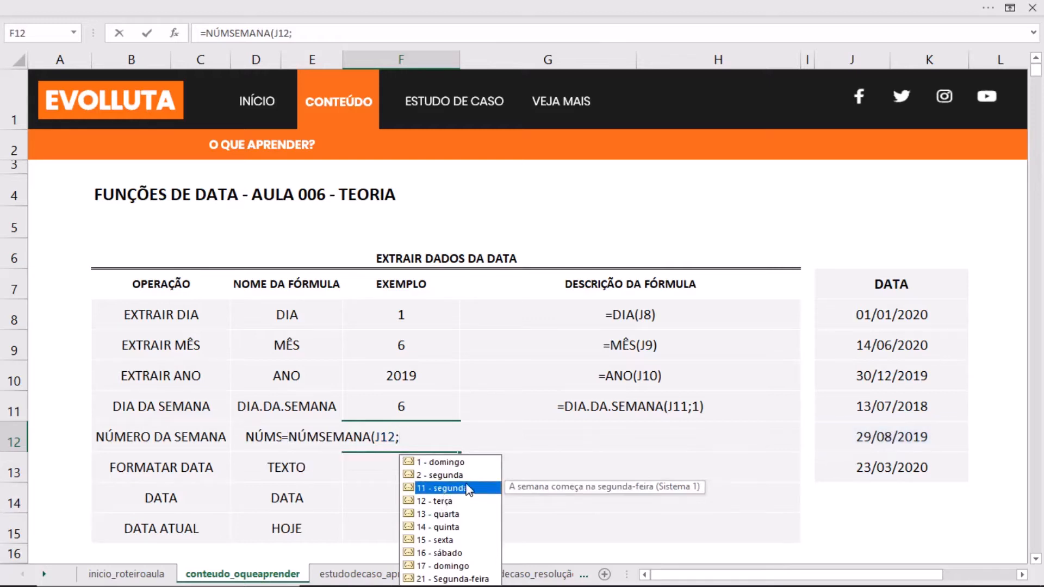
{"action": "left_click", "coordinate": [432, 503]}
{"action": "left_click", "coordinate": [442, 517]}
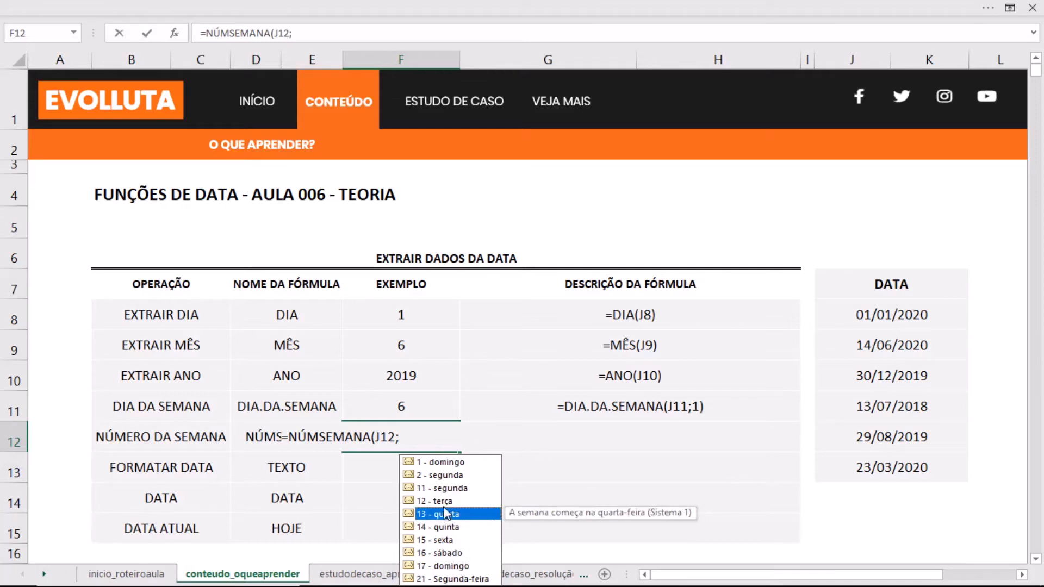
{"action": "left_click", "coordinate": [446, 464]}
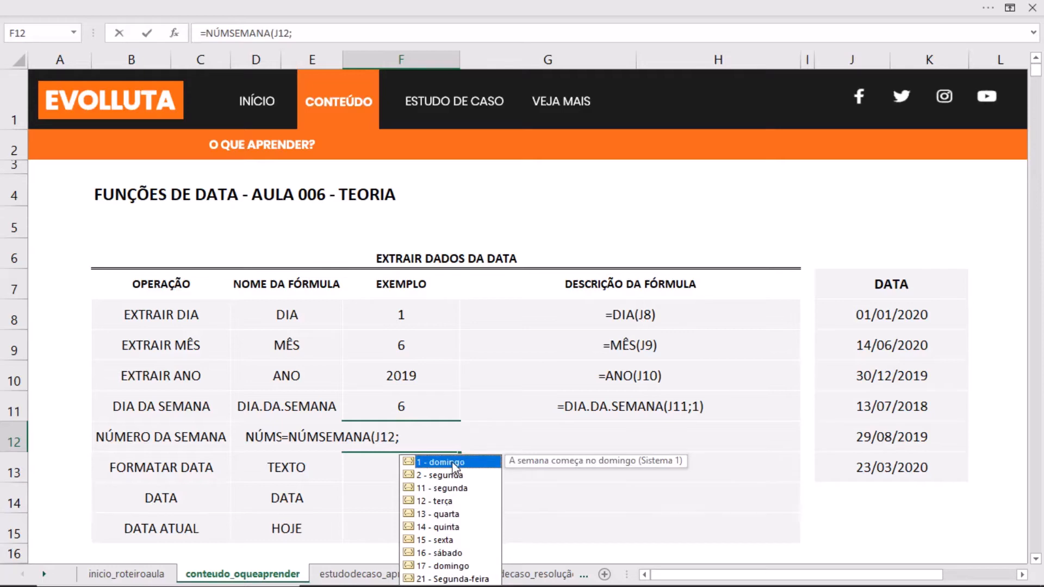
{"action": "double_click", "coordinate": [452, 462]}
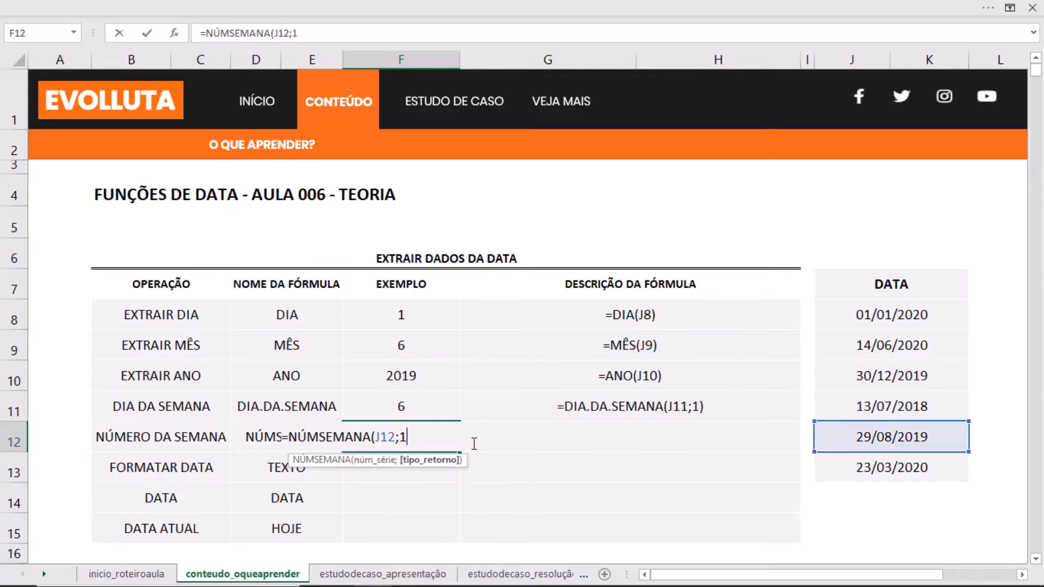
{"action": "type", "text": ")"}
{"action": "key", "text": "Return"}
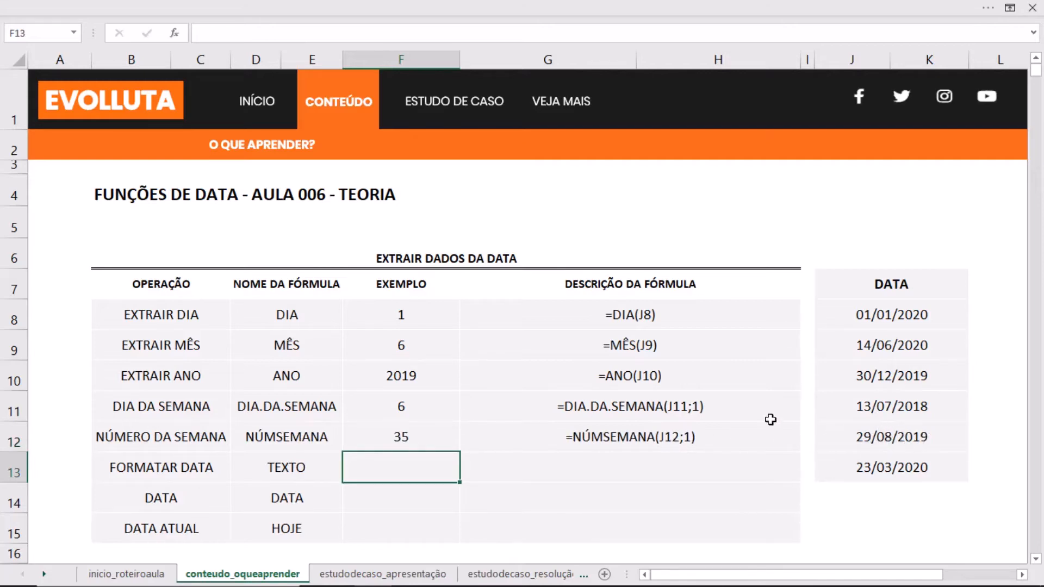
{"action": "left_click", "coordinate": [400, 442]}
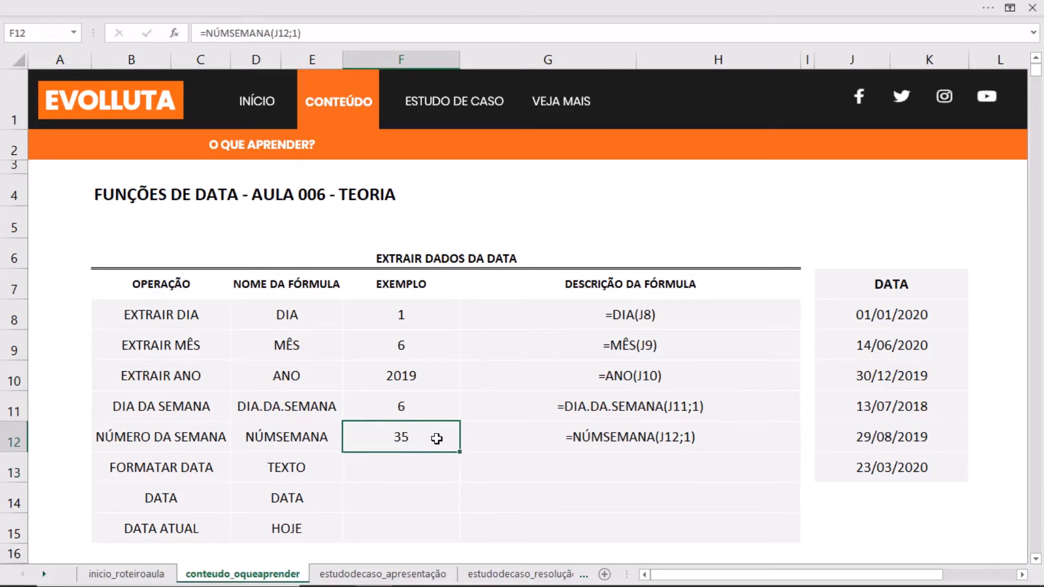
Enter =TEXTO(J13;"dd") in the FORMATAR DATA example cell F13 to format the date in J13 as a two-digit day.
{"action": "left_click", "coordinate": [397, 468]}
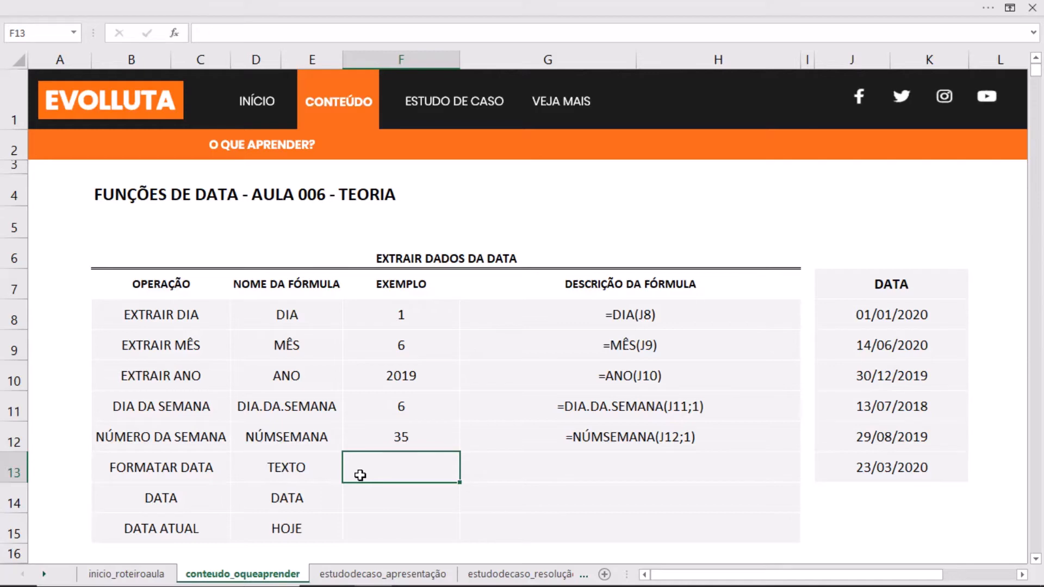
{"action": "type", "text": "=text"}
{"action": "key", "text": "Tab"}
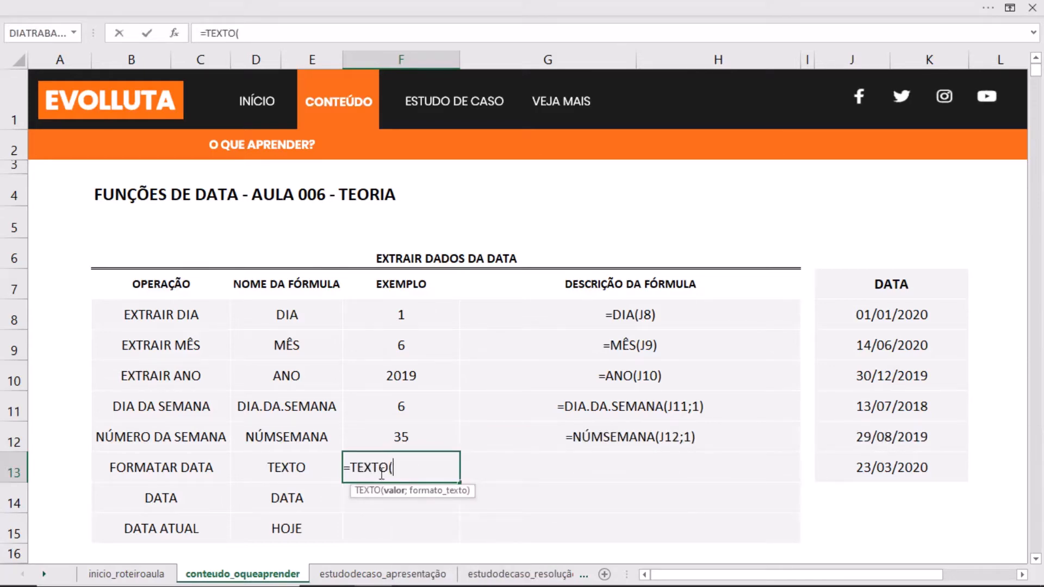
{"action": "left_click", "coordinate": [872, 461]}
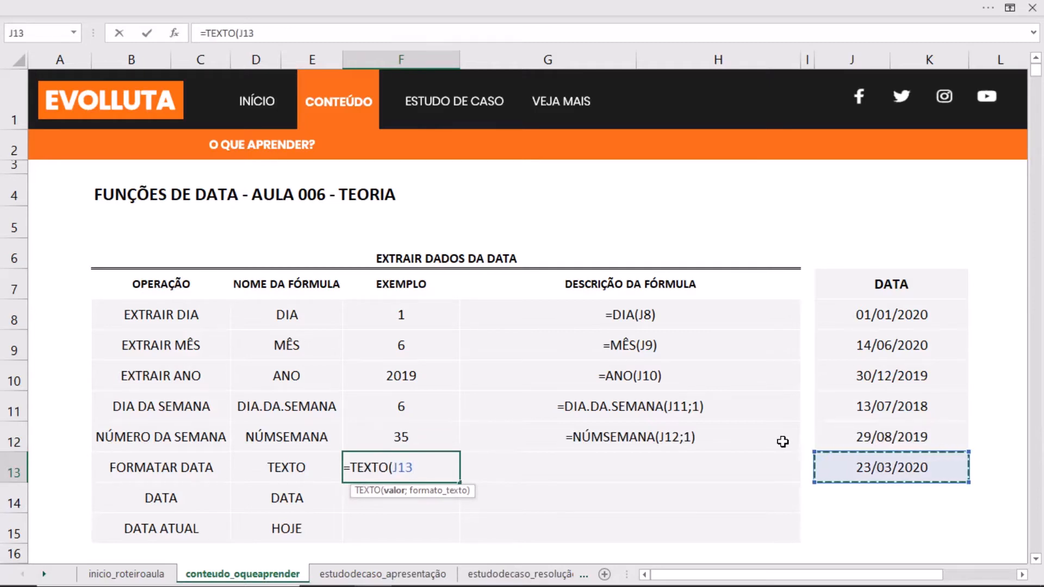
{"action": "type", "text": ";"}
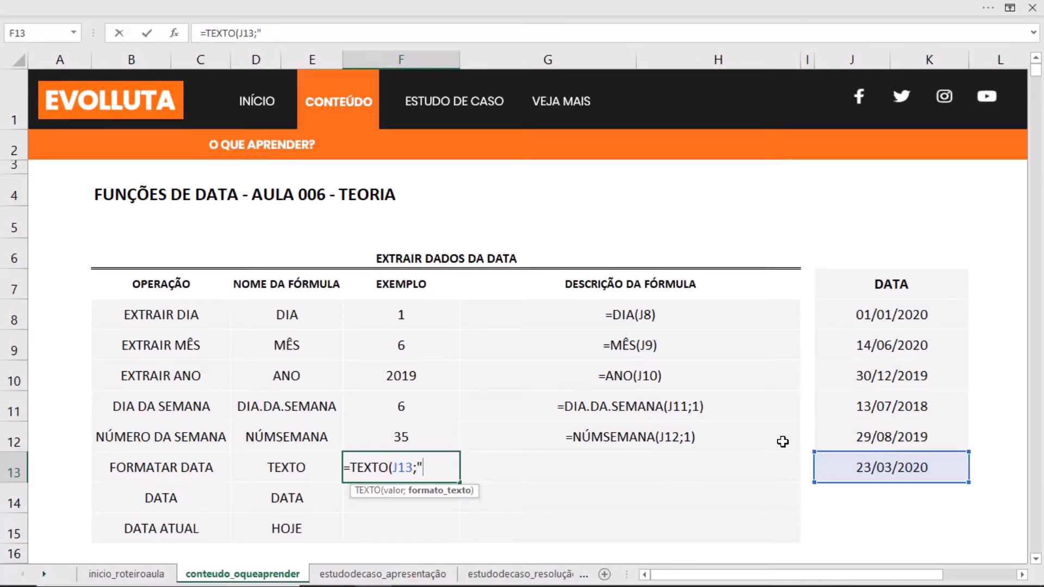
{"action": "type", "text": "\"dd\")"}
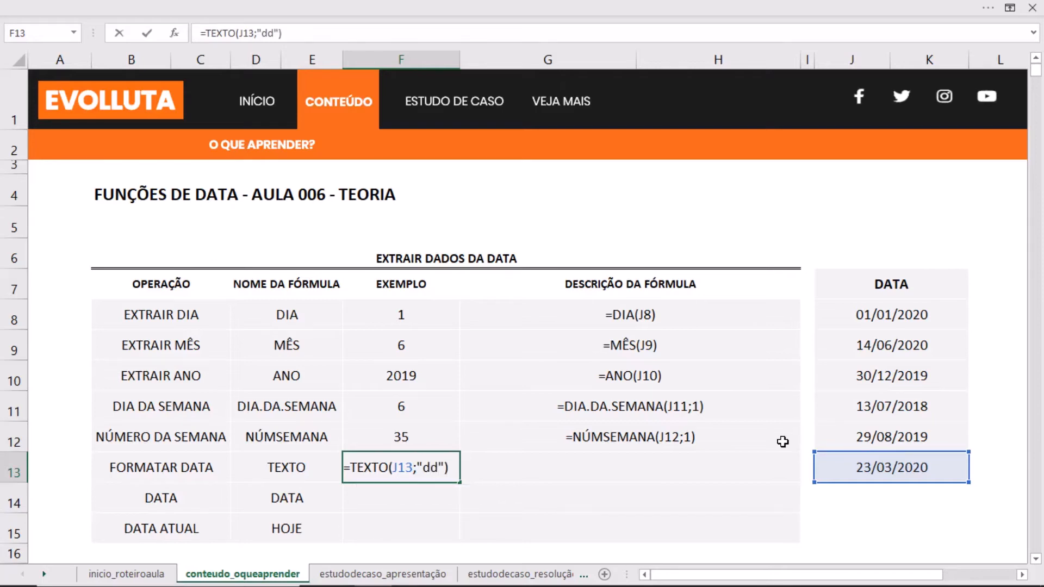
{"action": "key", "text": "Return"}
Change the format code of the TEXTO formula in F13 to "ddd" for the abbreviated weekday name.
{"action": "left_click", "coordinate": [397, 477]}
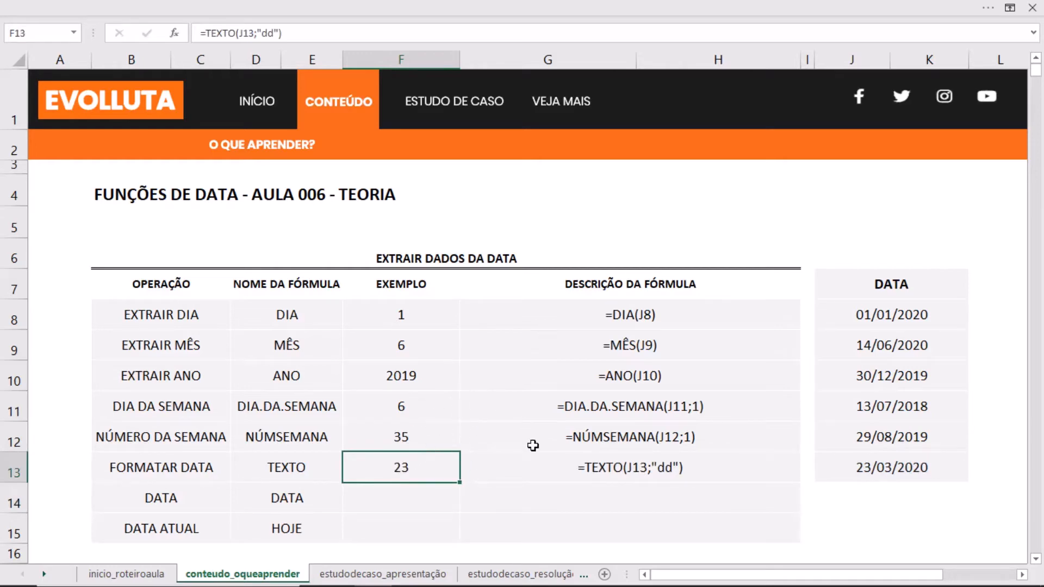
{"action": "left_click", "coordinate": [270, 33]}
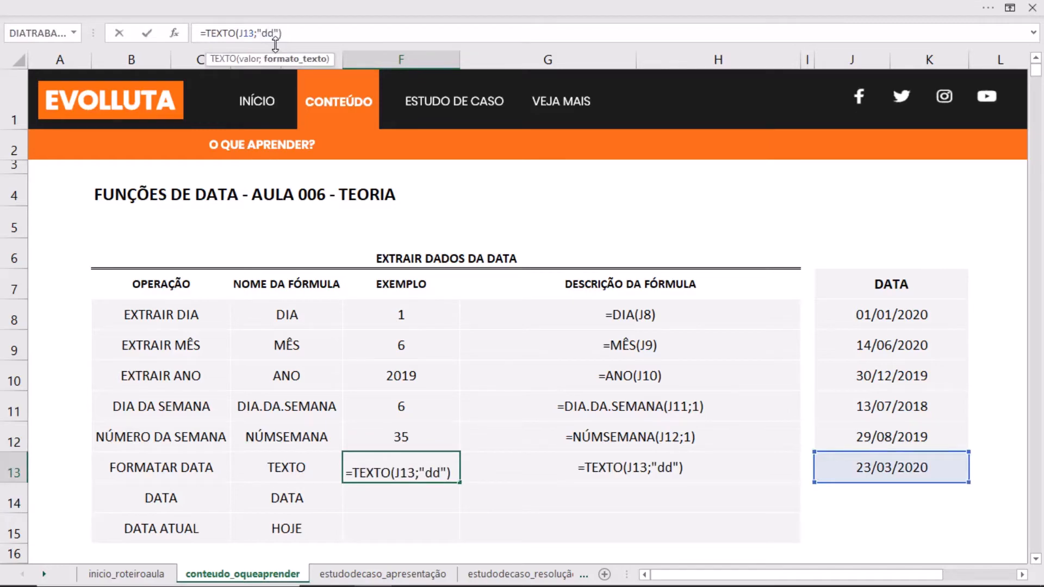
{"action": "type", "text": "d"}
{"action": "key", "text": "Return"}
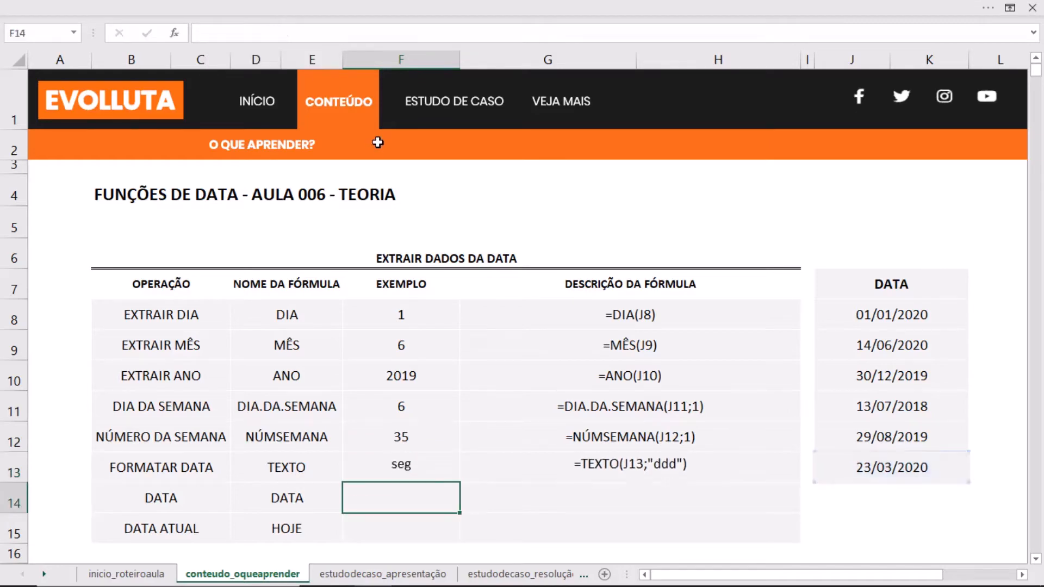
Change the format code of the TEXTO formula in F13 to "dddd" for the full weekday name.
{"action": "left_click", "coordinate": [392, 462]}
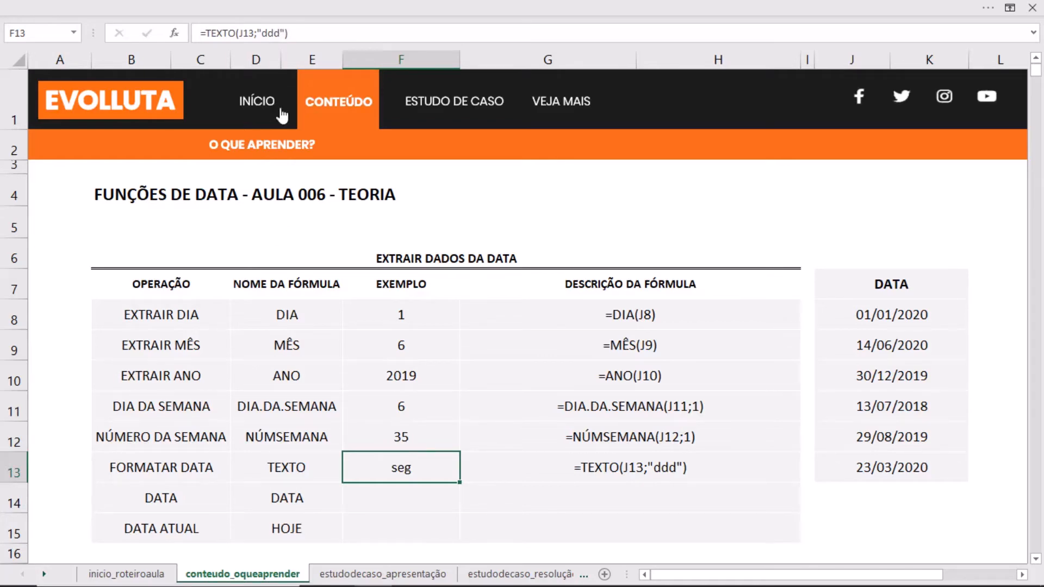
{"action": "left_click", "coordinate": [280, 31]}
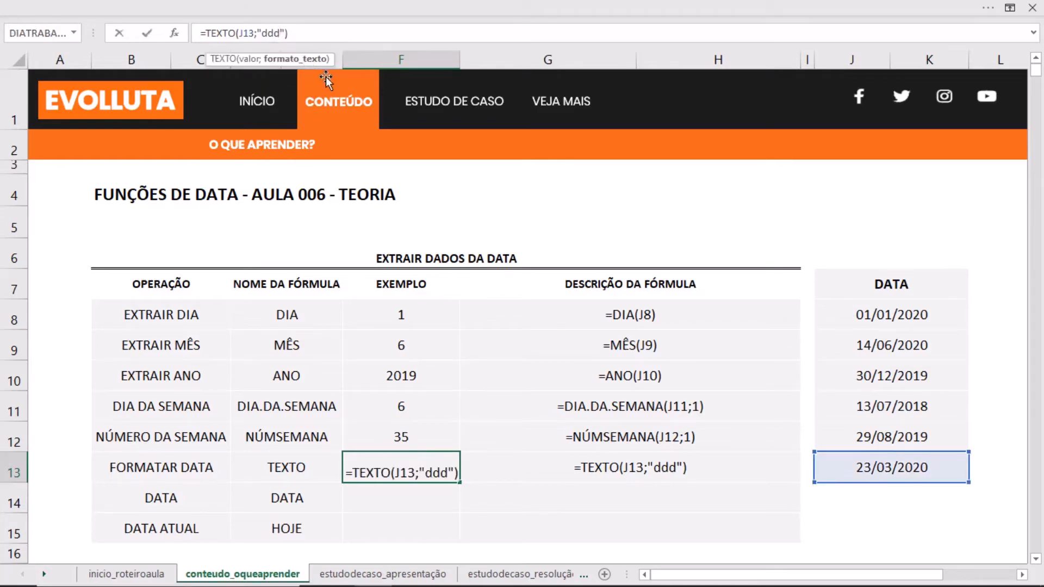
{"action": "type", "text": "d"}
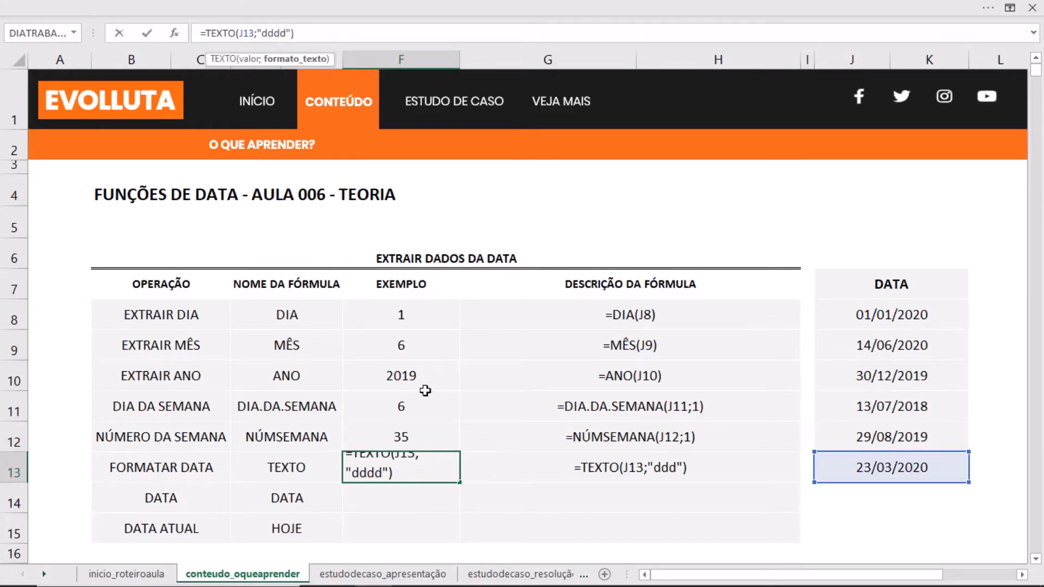
{"action": "key", "text": "Return"}
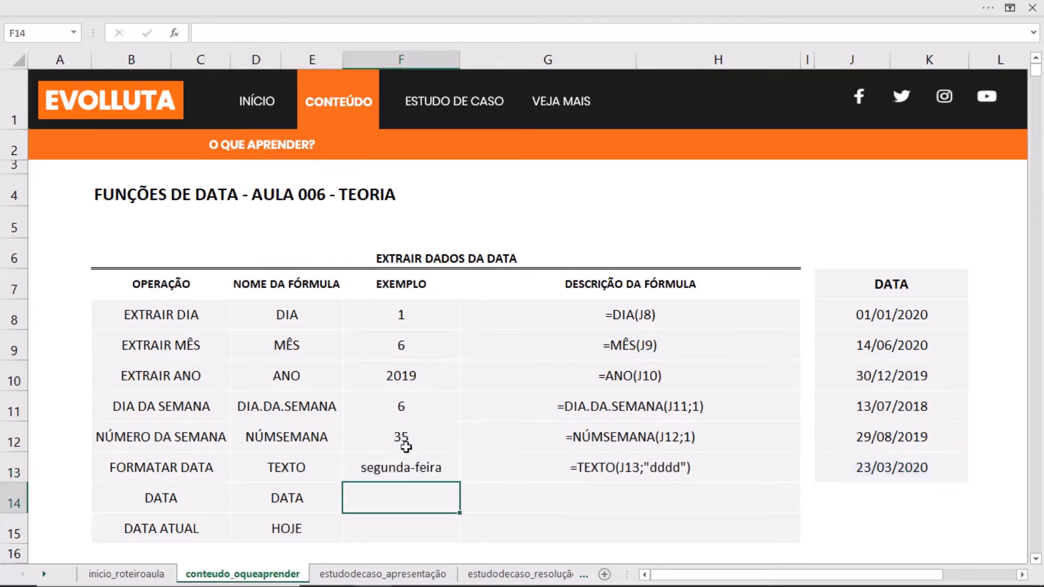
Replace the format code of the TEXTO formula in F13 with "mm" for the two-digit month number.
{"action": "left_click", "coordinate": [414, 463]}
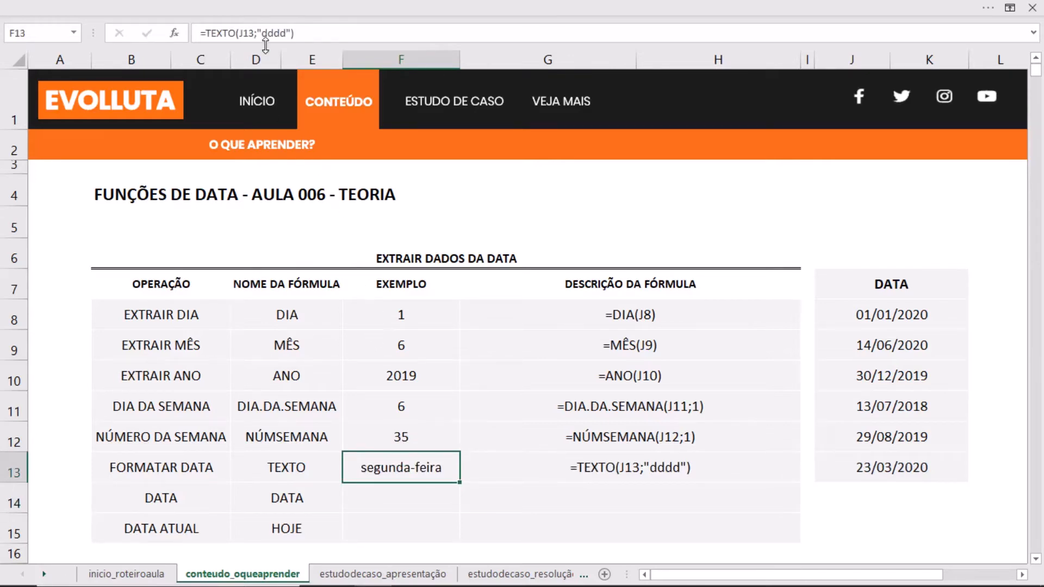
{"action": "left_click", "coordinate": [288, 31]}
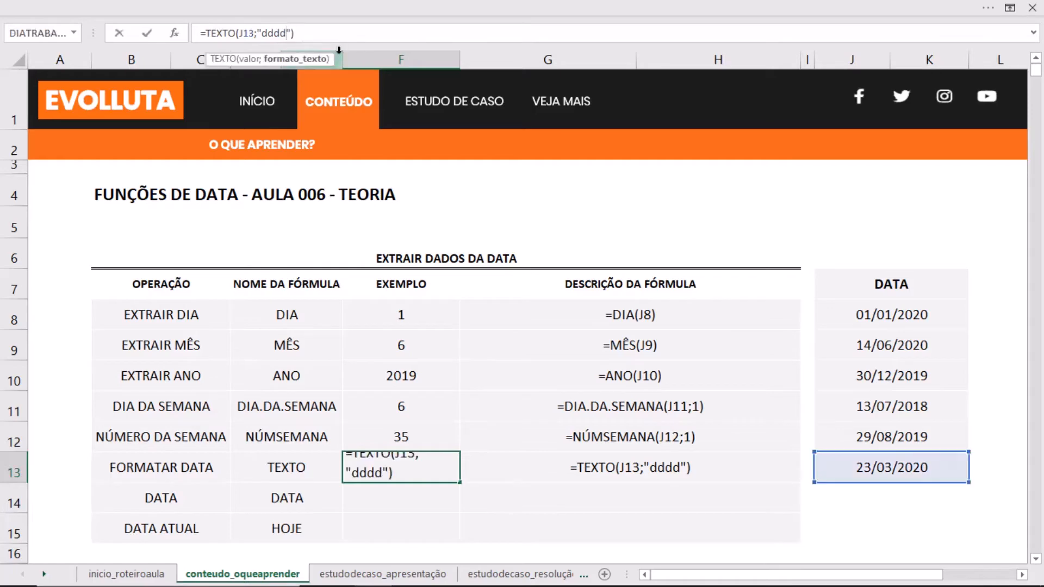
{"action": "key", "text": "BackSpace"}
{"action": "key", "text": "BackSpace"}
{"action": "key", "text": "BackSpace"}
{"action": "key", "text": "BackSpace"}
{"action": "type", "text": "mm"}
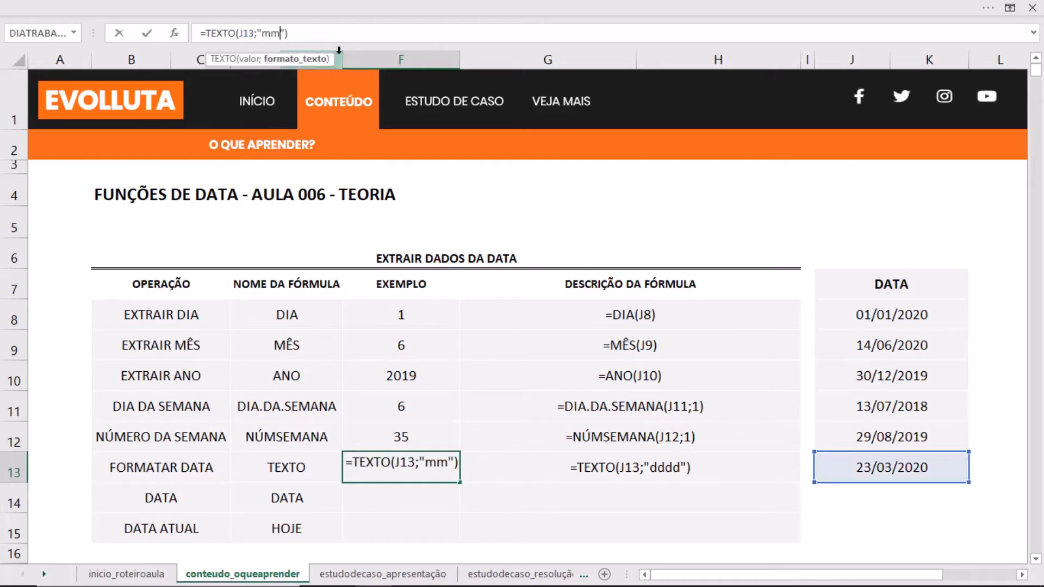
{"action": "key", "text": "Return"}
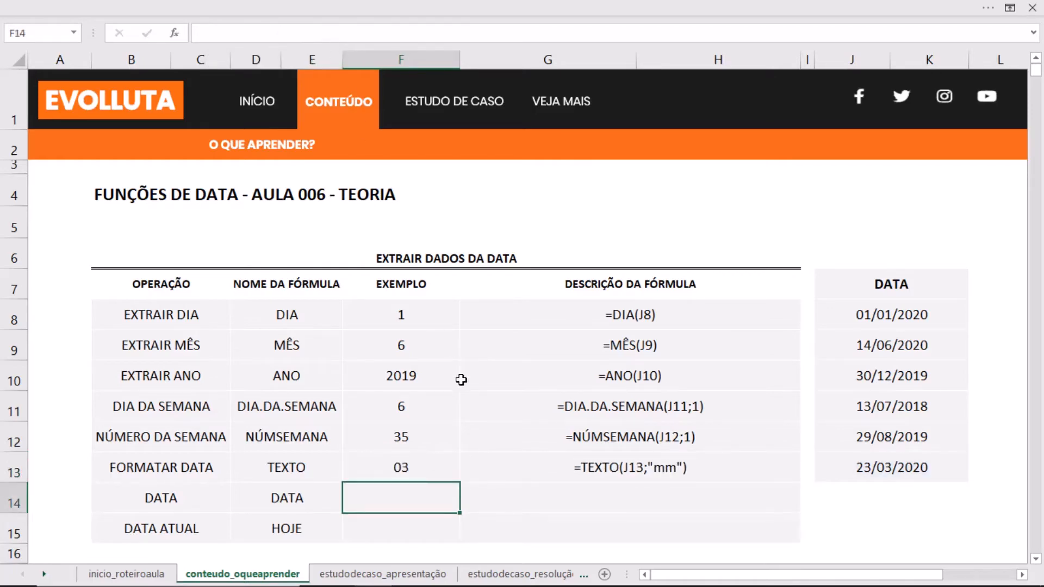
Change the format code of the TEXTO formula in F13 to "mmm" for the abbreviated month name.
{"action": "left_click", "coordinate": [411, 469]}
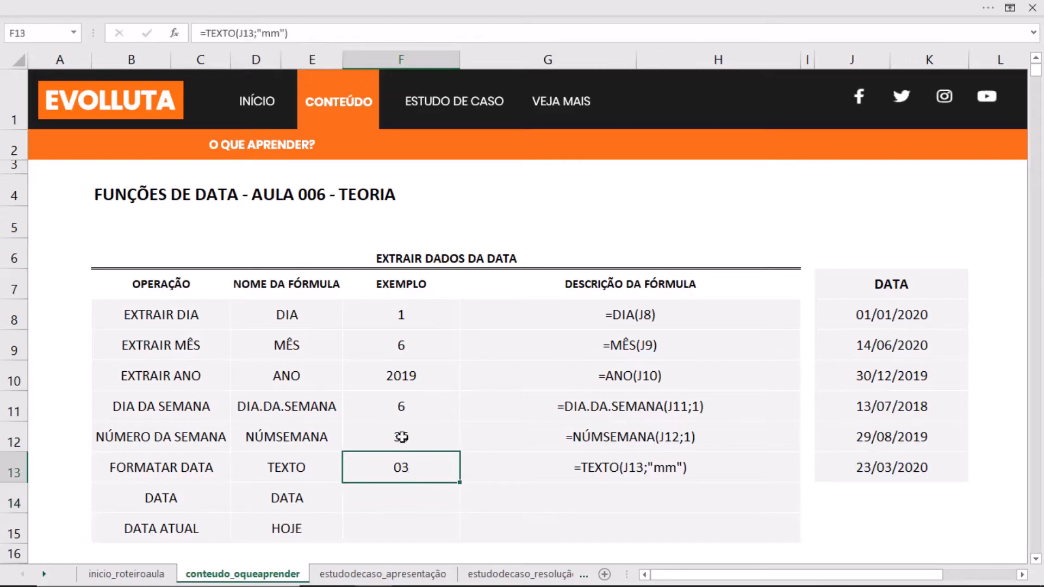
{"action": "left_click", "coordinate": [282, 33]}
{"action": "type", "text": "m"}
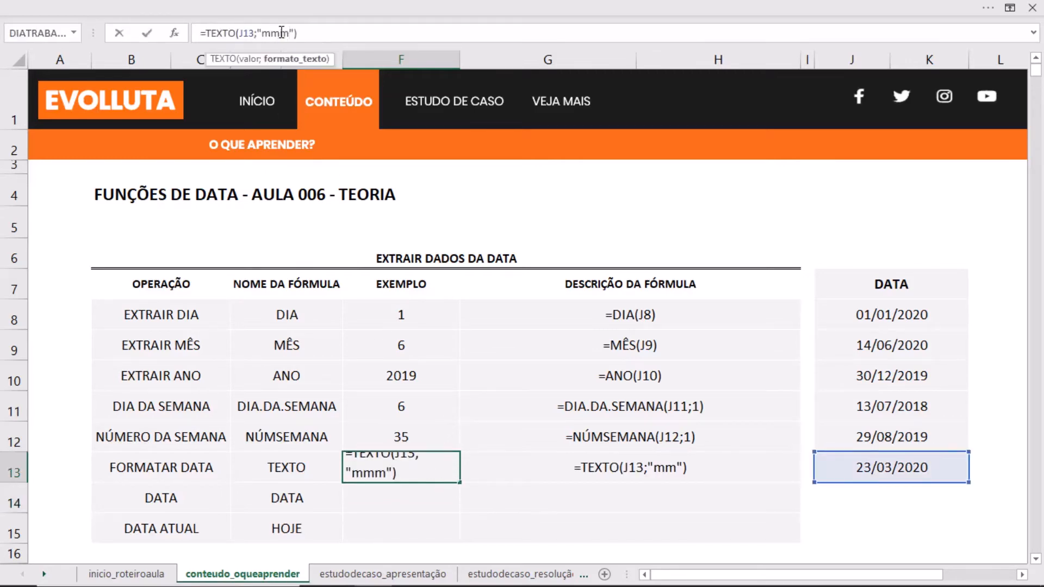
{"action": "key", "text": "Return"}
Change the format code of the TEXTO formula in F13 to "mmmm" for the full month name.
{"action": "left_click", "coordinate": [409, 465]}
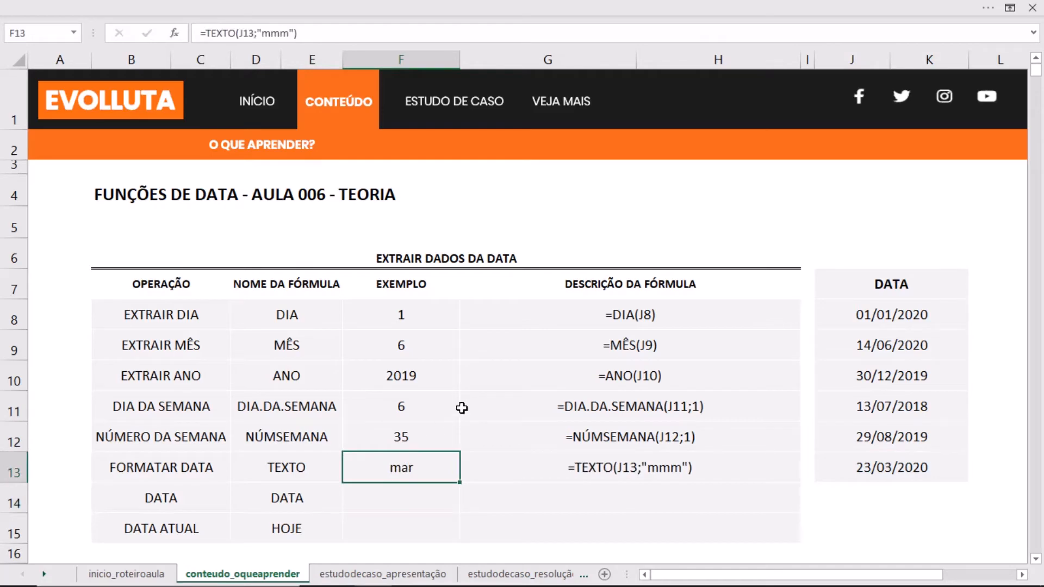
{"action": "left_click", "coordinate": [289, 32]}
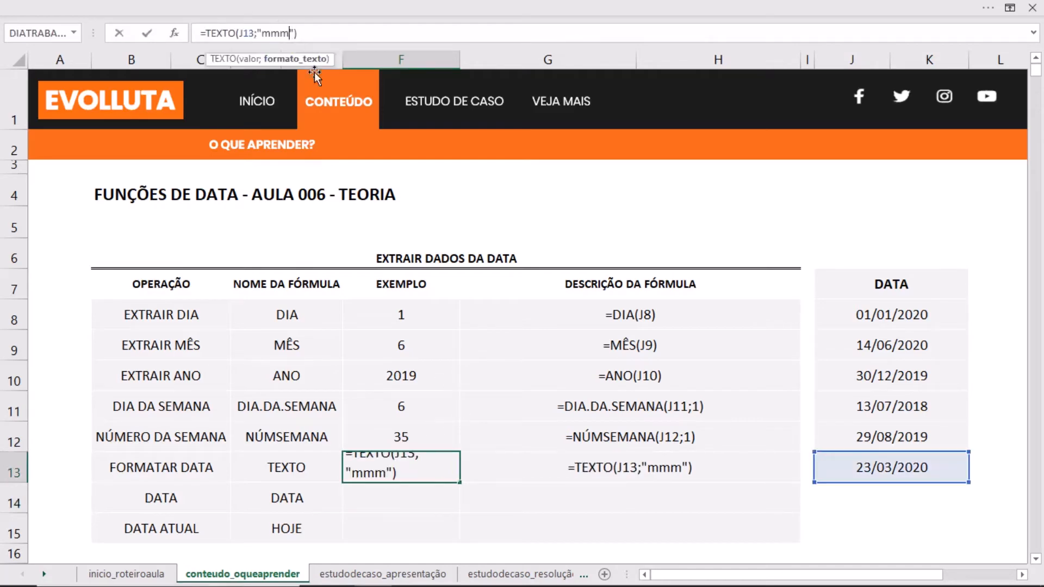
{"action": "type", "text": "m"}
{"action": "key", "text": "Return"}
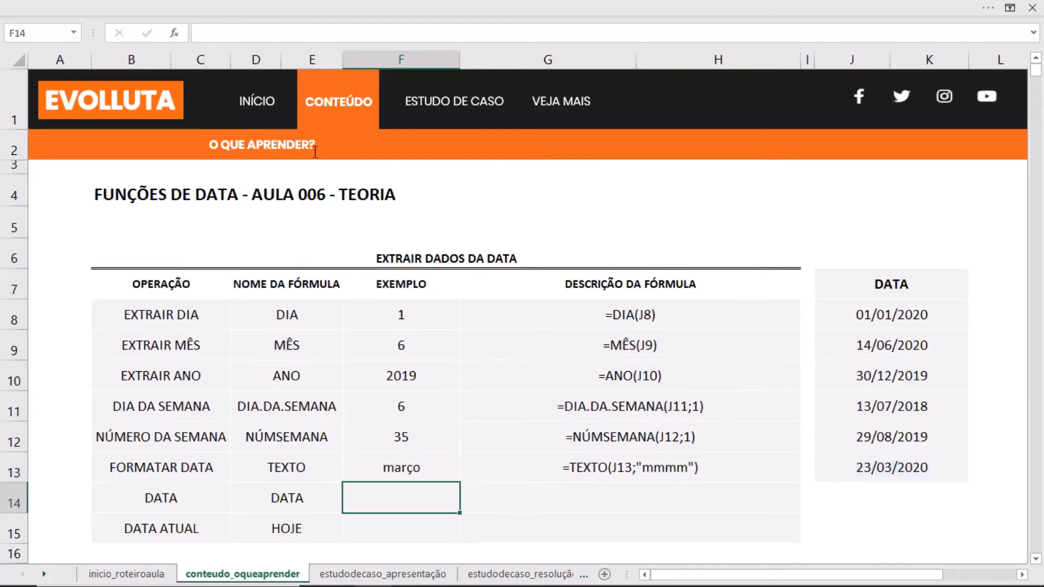
Replace the format code of the TEXTO formula in F13 with "dd/mm" to return the day and month.
{"action": "left_click", "coordinate": [445, 467]}
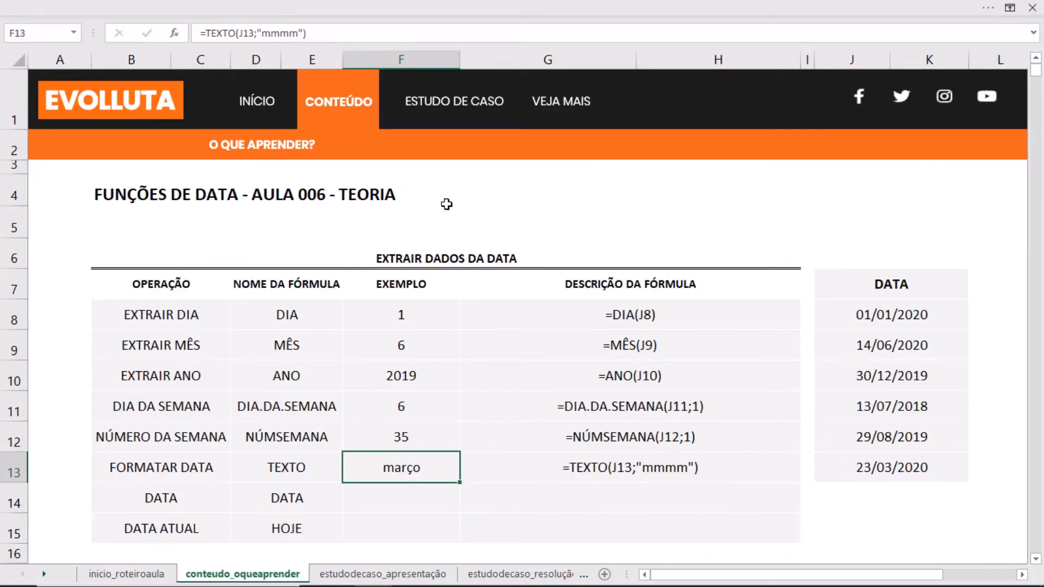
{"action": "left_click", "coordinate": [298, 33]}
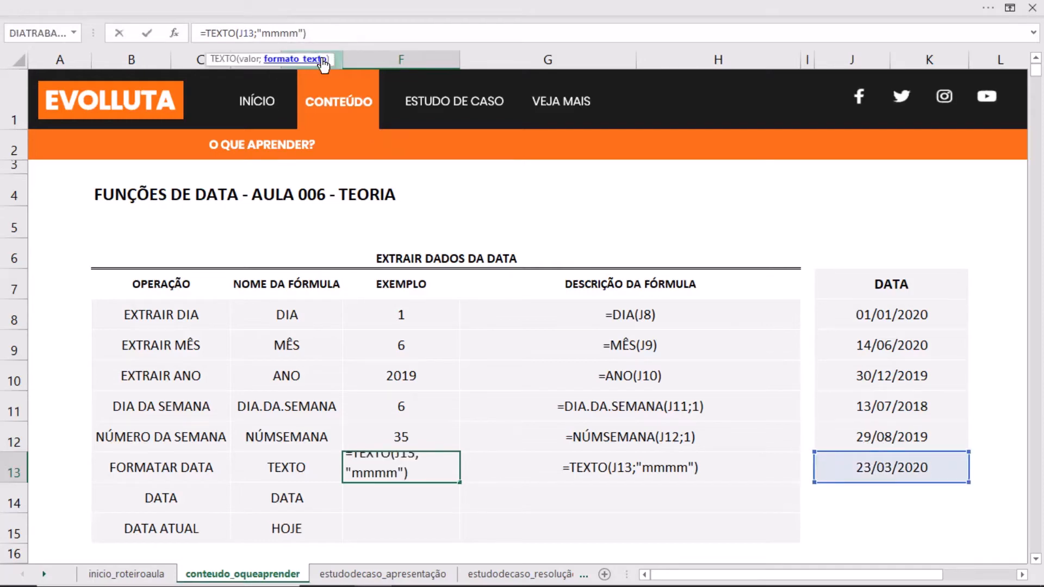
{"action": "key", "text": "BackSpace"}
{"action": "key", "text": "BackSpace"}
{"action": "key", "text": "BackSpace"}
{"action": "key", "text": "BackSpace"}
{"action": "type", "text": "dd"}
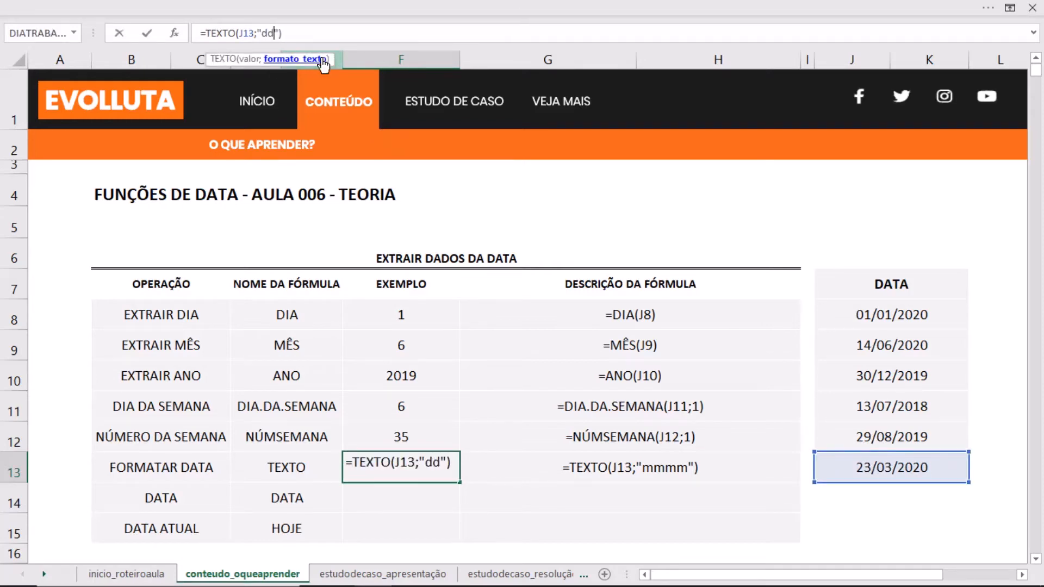
{"action": "type", "text": "/mm"}
{"action": "key", "text": "ctrl+Return"}
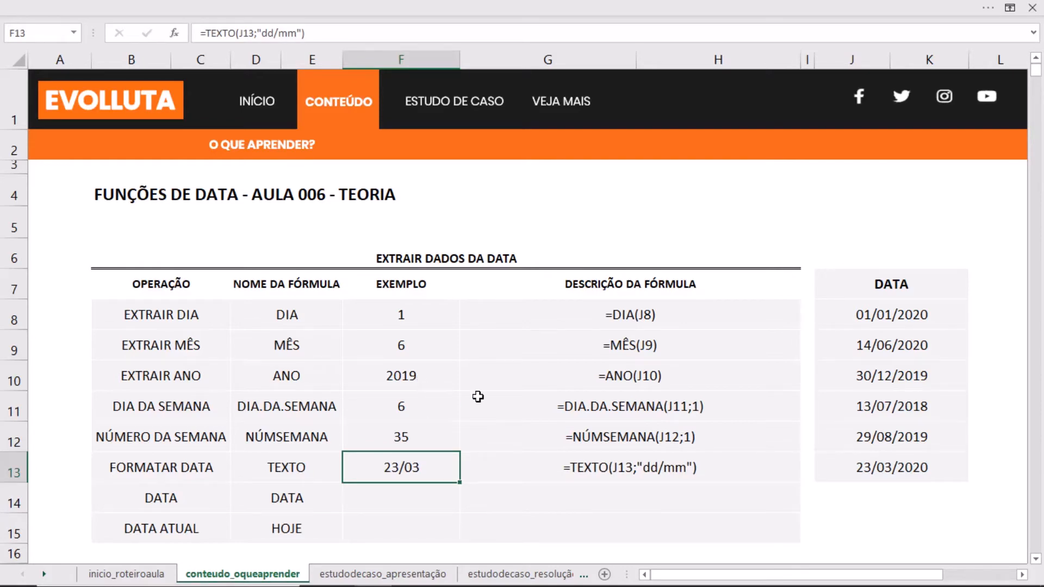
Build the date with year 2020, month 2 and day 10 in the DATA example cell F14 using =DATA(2020;2;10).
{"action": "scroll", "coordinate": [476, 400], "scroll_direction": "down", "scroll_amount": 1}
{"action": "left_click", "coordinate": [426, 400]}
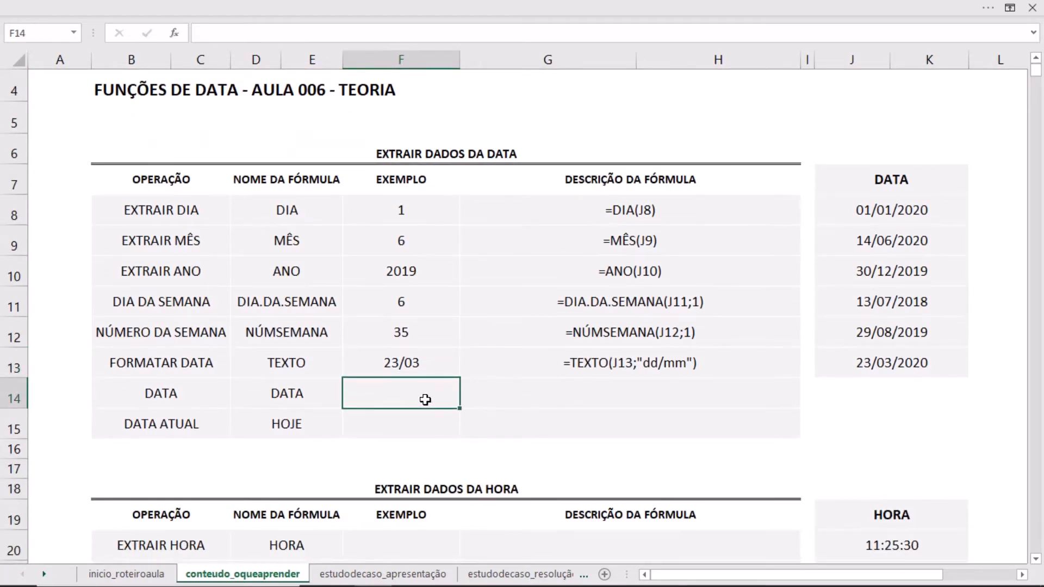
{"action": "type", "text": "=data"}
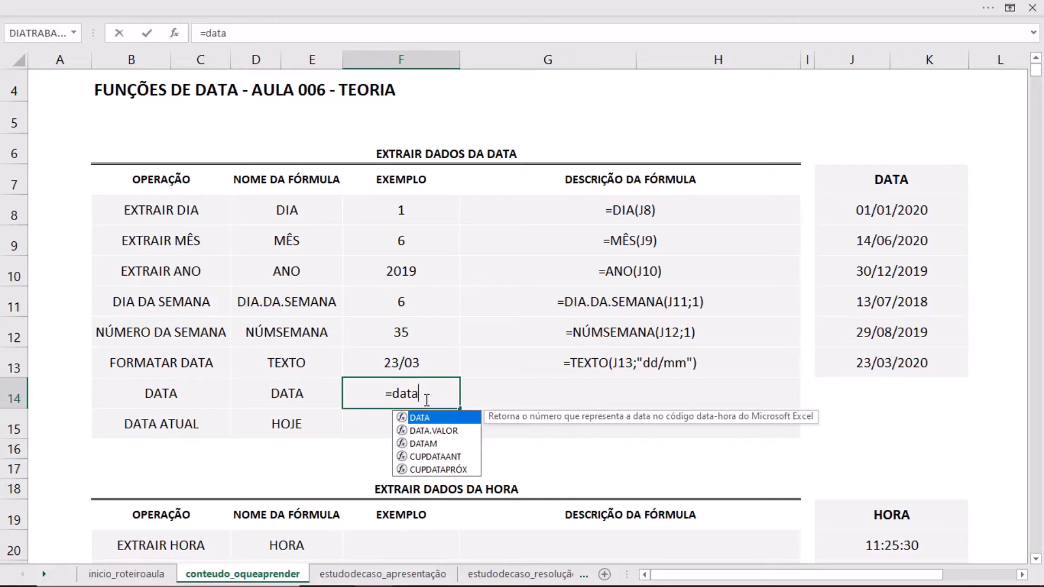
{"action": "type", "text": "("}
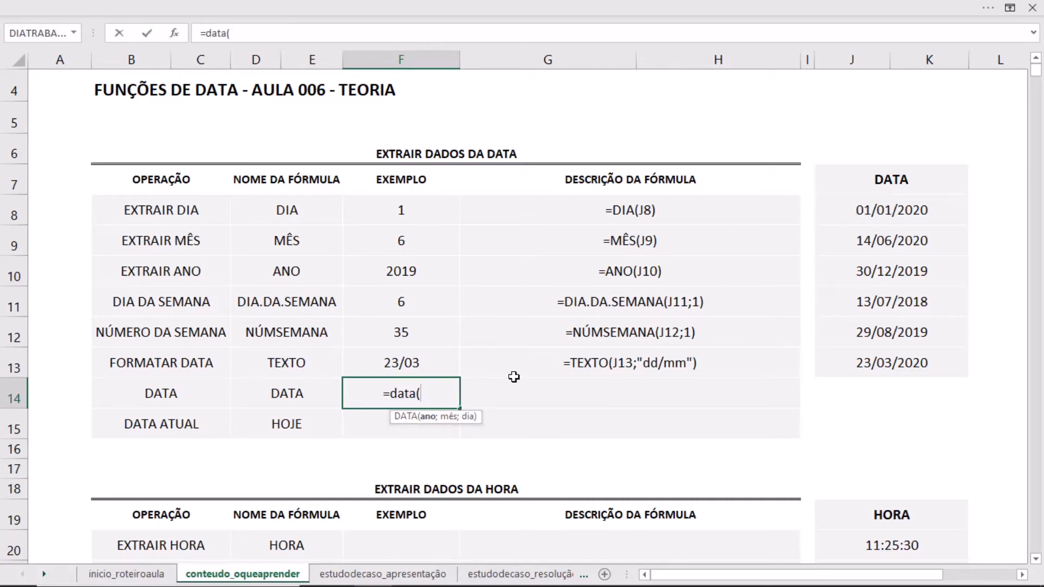
{"action": "type", "text": "2020"}
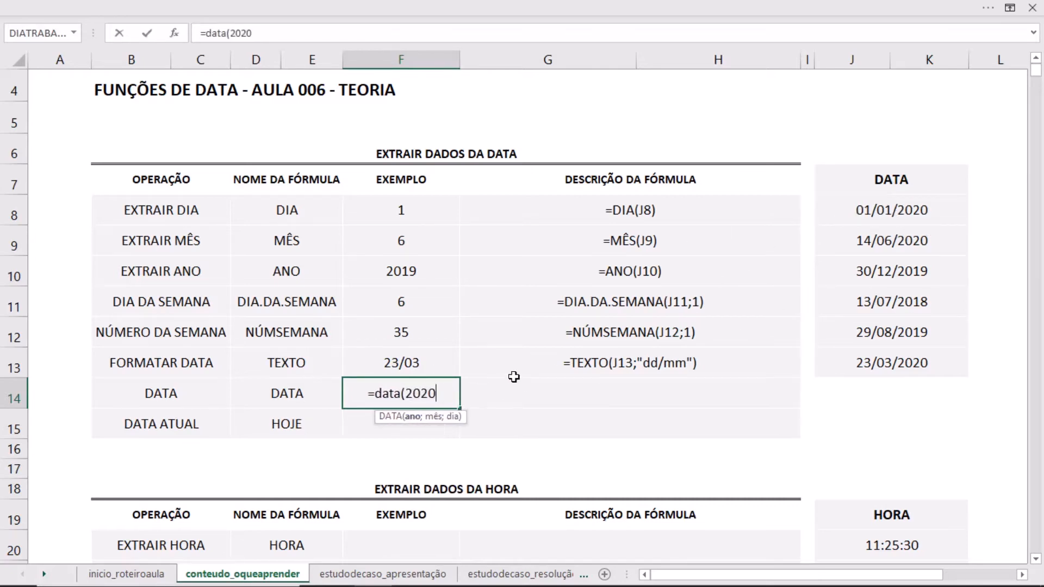
{"action": "type", "text": ";"}
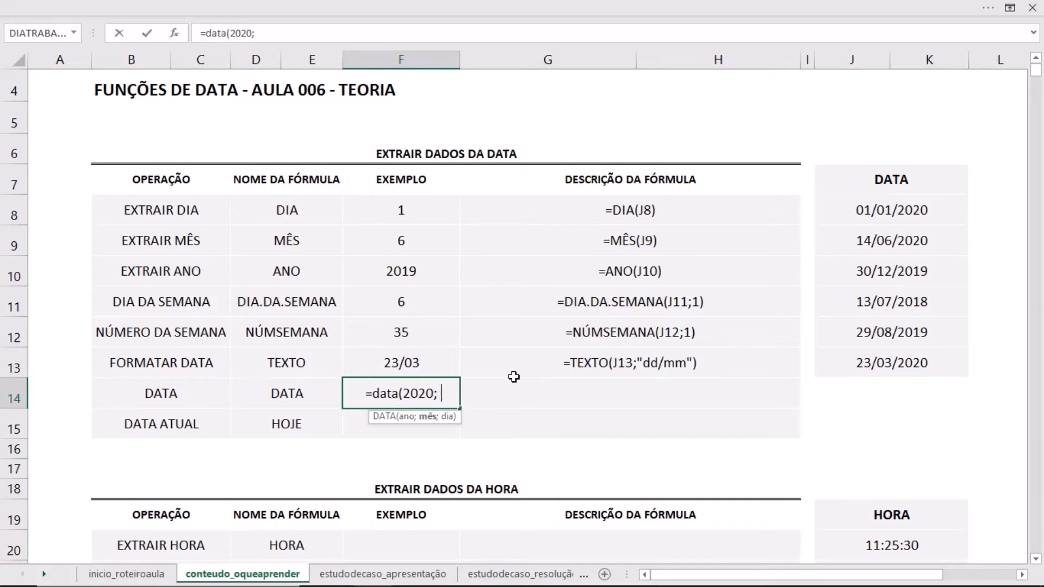
{"action": "type", "text": "2;10"}
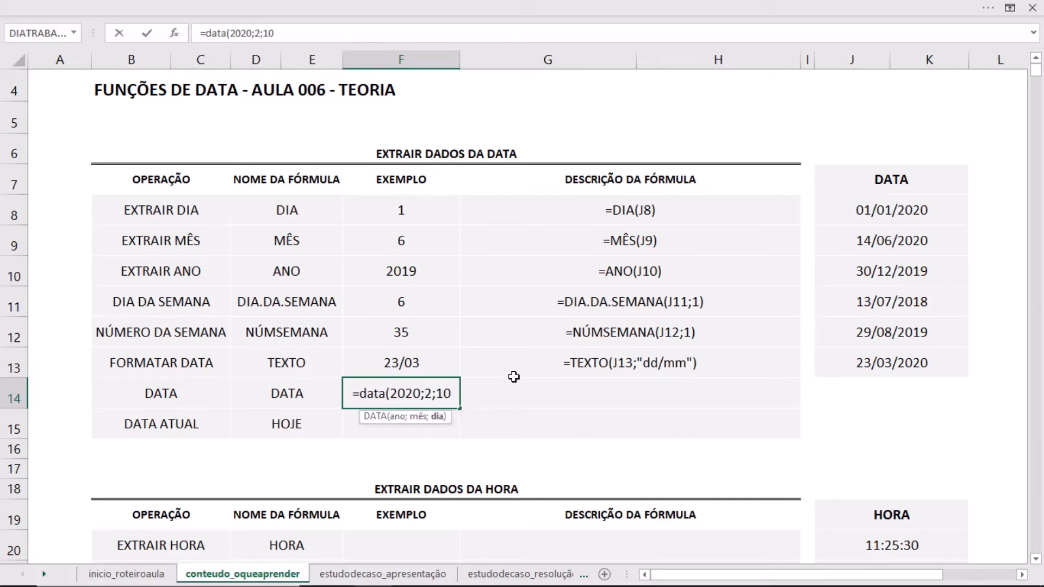
{"action": "key", "text": "Return"}
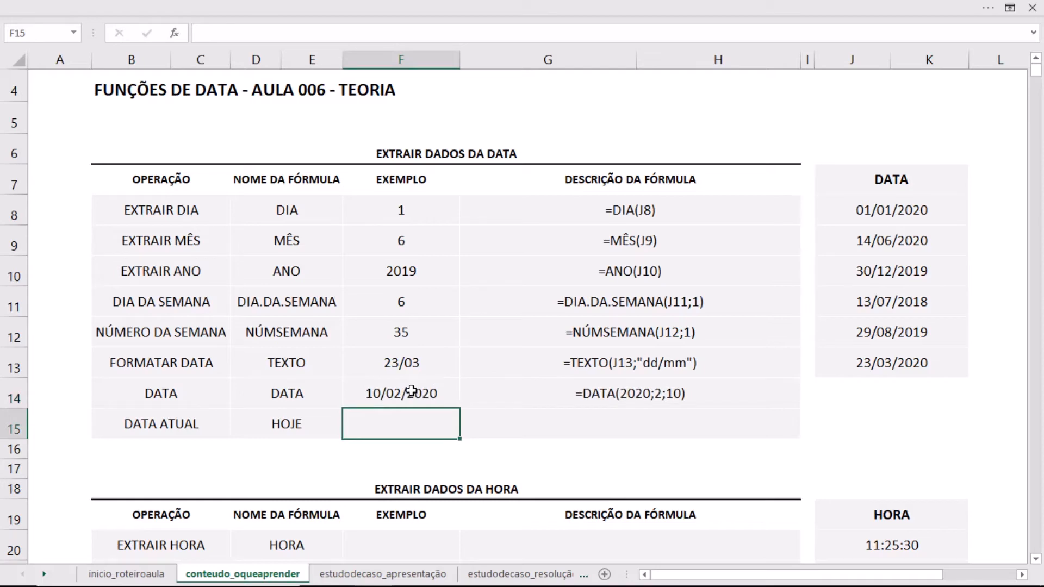
Replace the fixed year in the DATA formula in F14 with a reference to the extracted year in F10.
{"action": "left_click", "coordinate": [411, 390]}
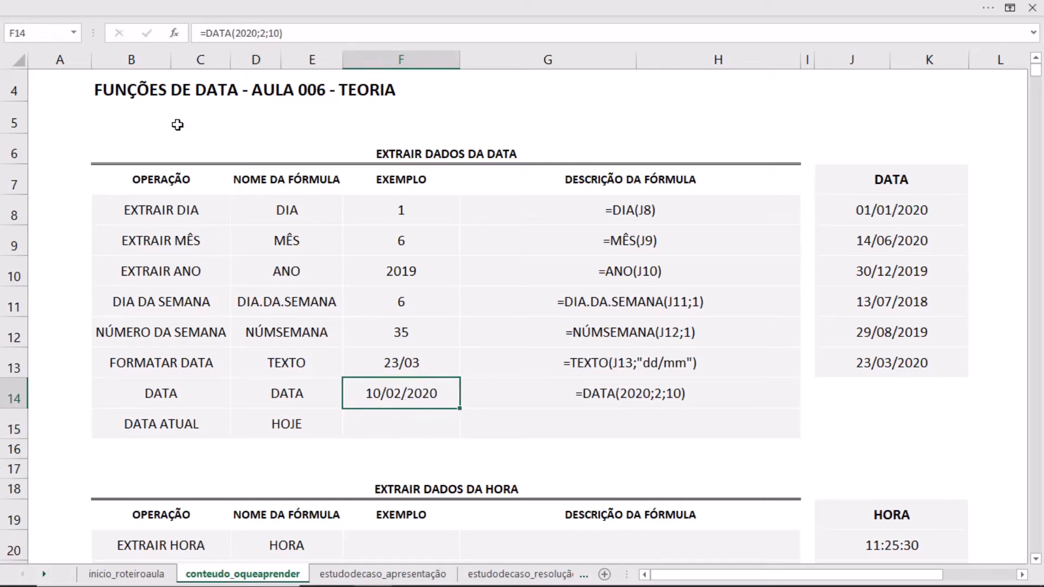
{"action": "left_click", "coordinate": [258, 34]}
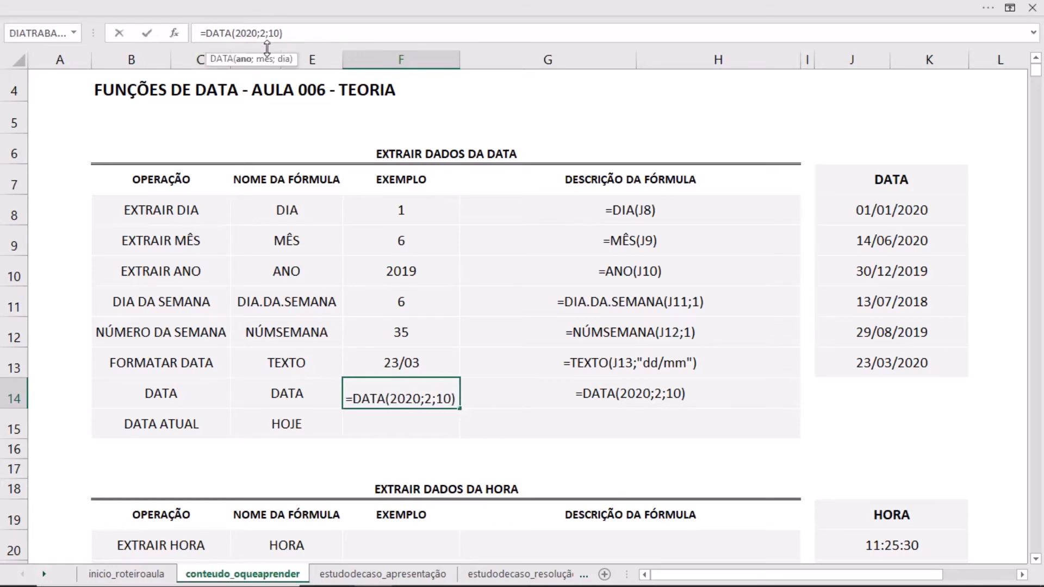
{"action": "key", "text": "BackSpace"}
{"action": "key", "text": "BackSpace"}
{"action": "key", "text": "BackSpace"}
{"action": "key", "text": "BackSpace"}
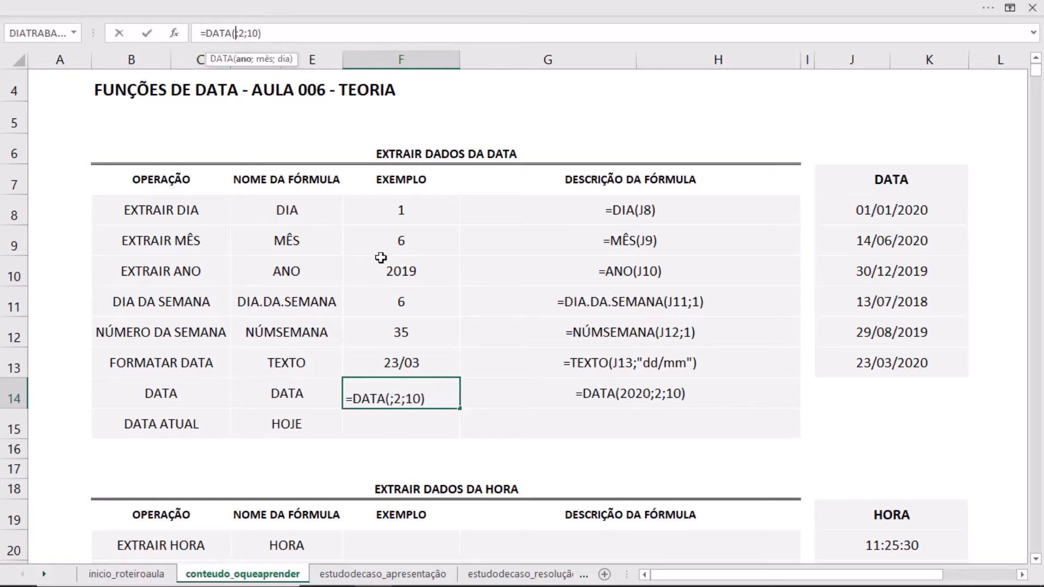
{"action": "left_click", "coordinate": [409, 271]}
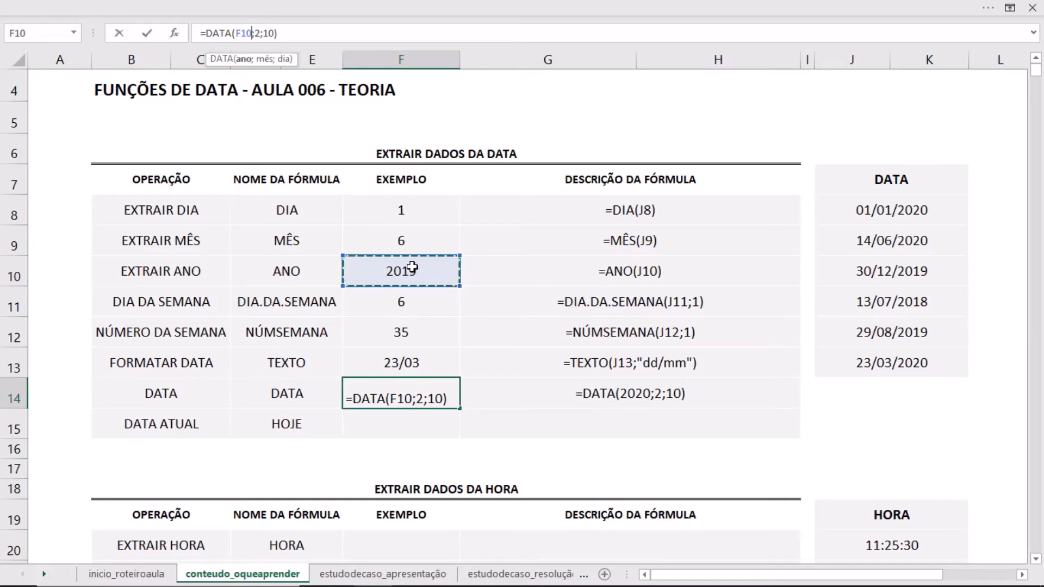
Replace the fixed month and day in the F14 formula with references to F9 and F8, giving =DATA(F10;F9;F8).
{"action": "left_click", "coordinate": [260, 34]}
{"action": "key", "text": "BackSpace"}
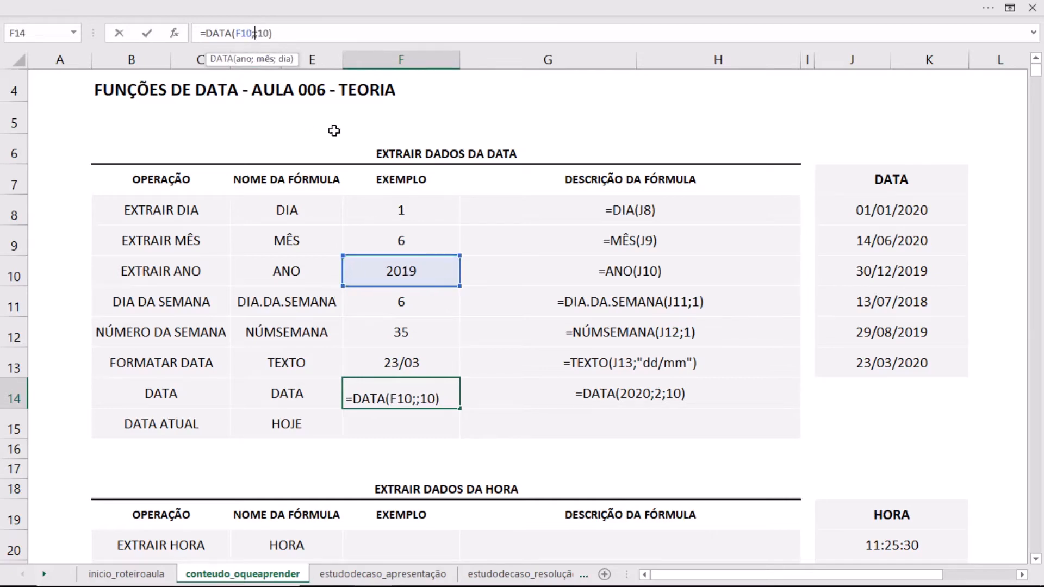
{"action": "left_click", "coordinate": [384, 246]}
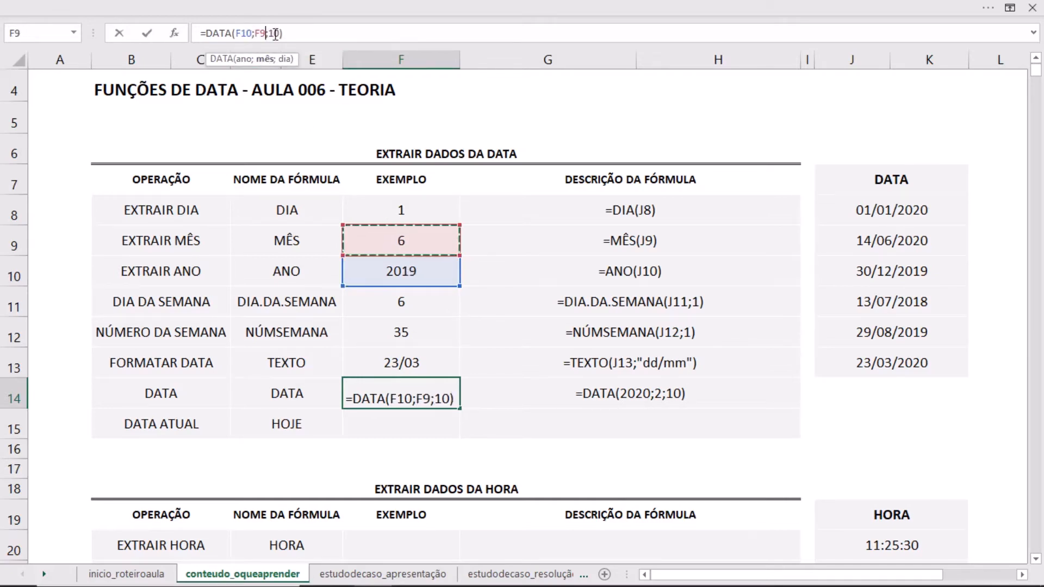
{"action": "left_click", "coordinate": [279, 34]}
{"action": "key", "text": "BackSpace"}
{"action": "key", "text": "BackSpace"}
{"action": "left_click", "coordinate": [384, 210]}
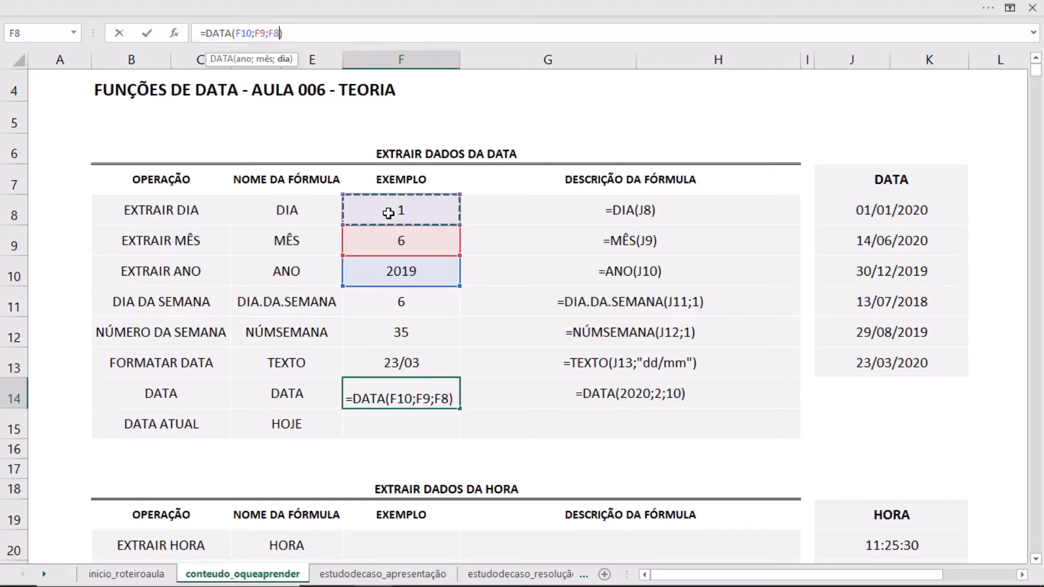
{"action": "key", "text": "Return"}
{"action": "key", "text": "Up"}
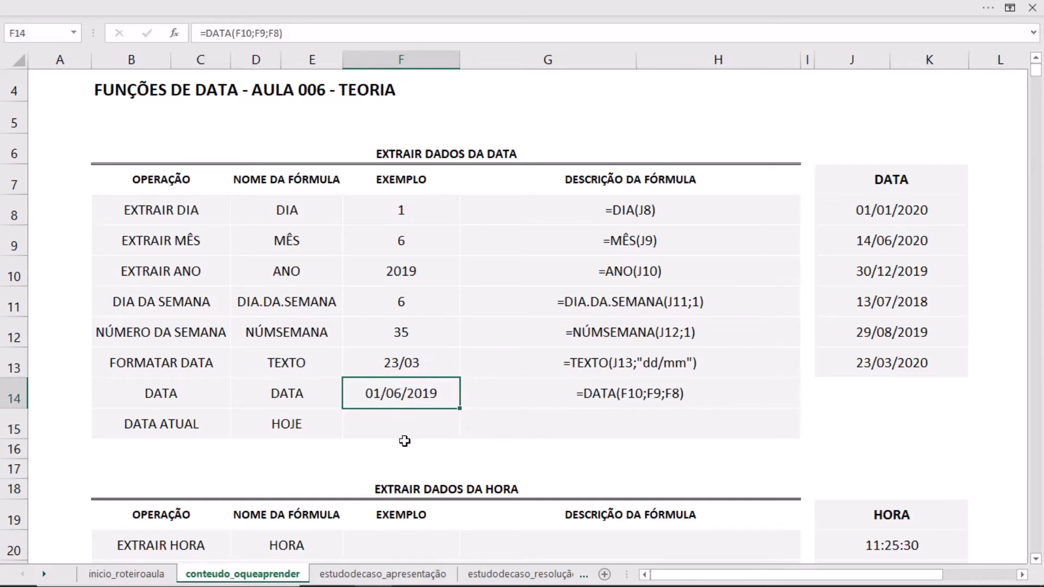
Enter =HOJE() in the DATA ATUAL example cell F15 to return the current date.
{"action": "left_click", "coordinate": [389, 424]}
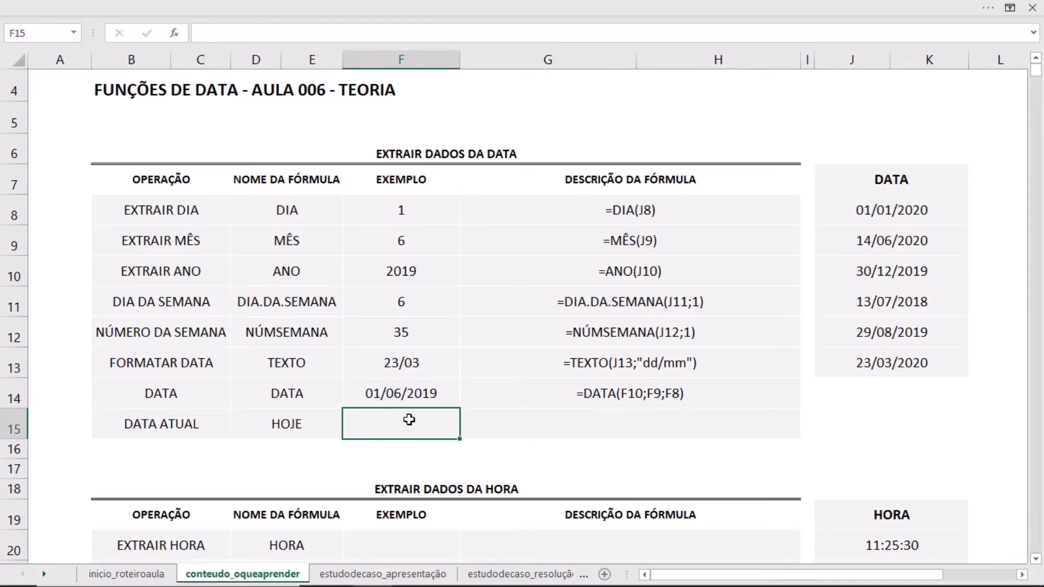
{"action": "type", "text": "=ho"}
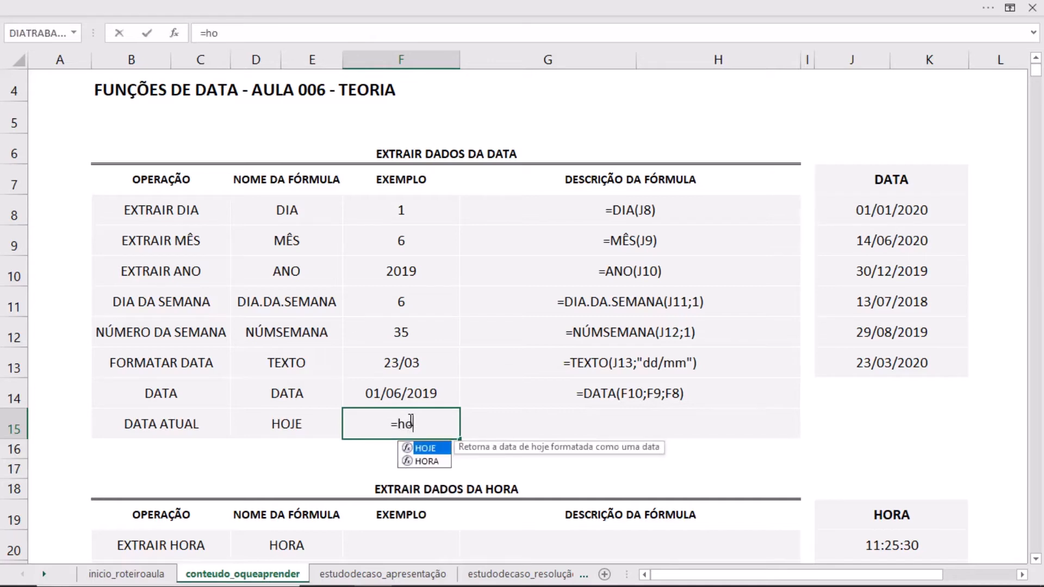
{"action": "type", "text": "je()"}
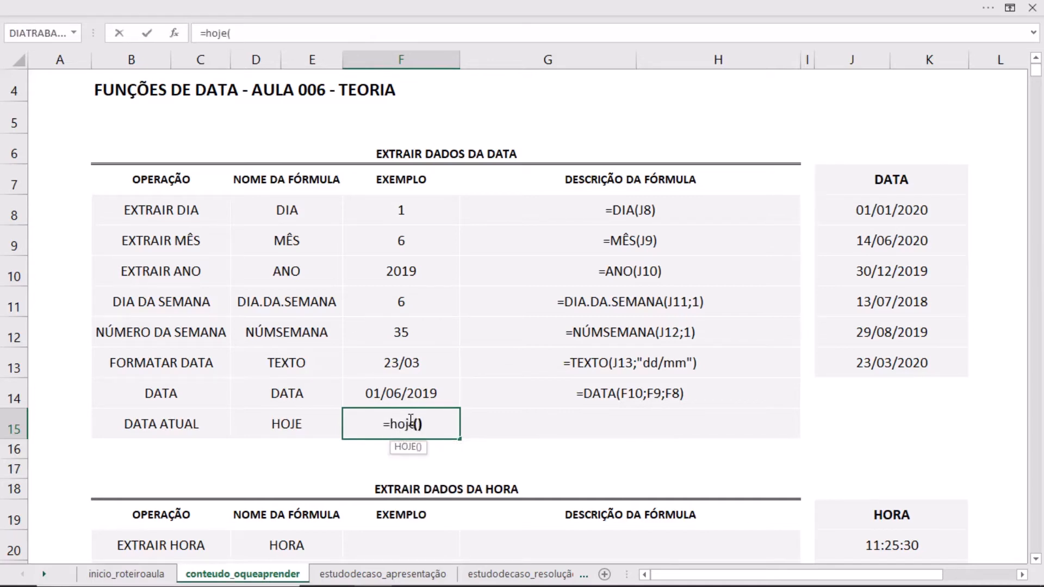
{"action": "key", "text": "ctrl+Return"}
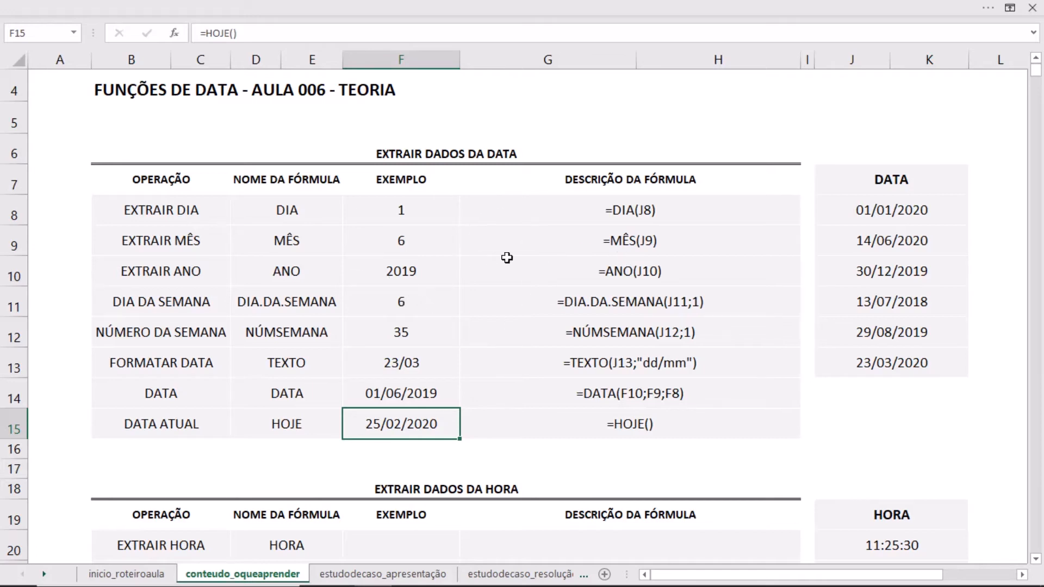
Extract the hour from the time in J20 with =HORA(J20) in example cell F20 of the EXTRAIR DADOS DA HORA table.
{"action": "scroll", "coordinate": [535, 272], "scroll_direction": "down", "scroll_amount": 1}
{"action": "scroll", "coordinate": [534, 272], "scroll_direction": "down", "scroll_amount": 2}
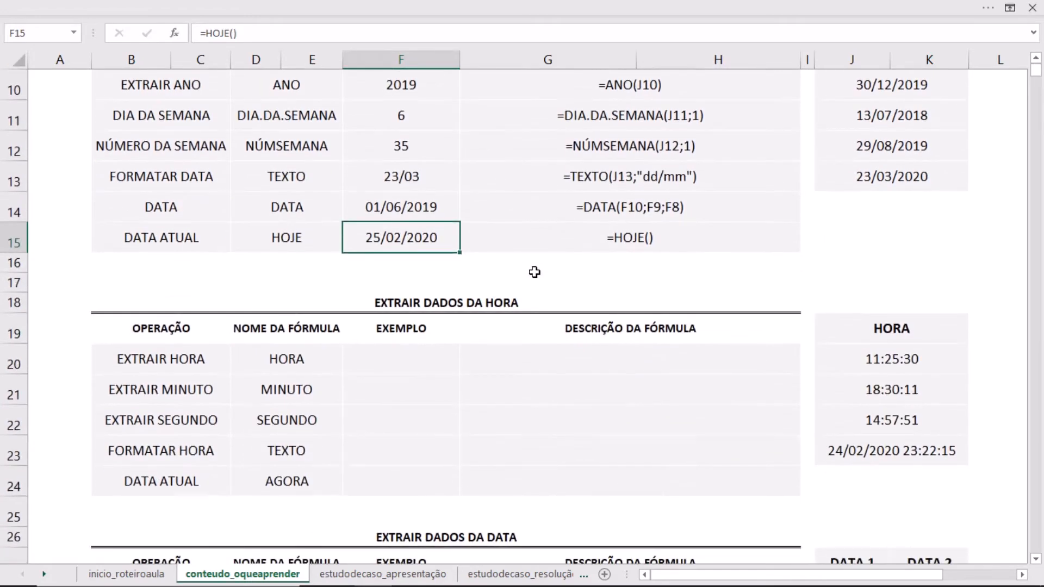
{"action": "scroll", "coordinate": [534, 272], "scroll_direction": "up", "scroll_amount": 1}
{"action": "scroll", "coordinate": [549, 291], "scroll_direction": "up", "scroll_amount": 1}
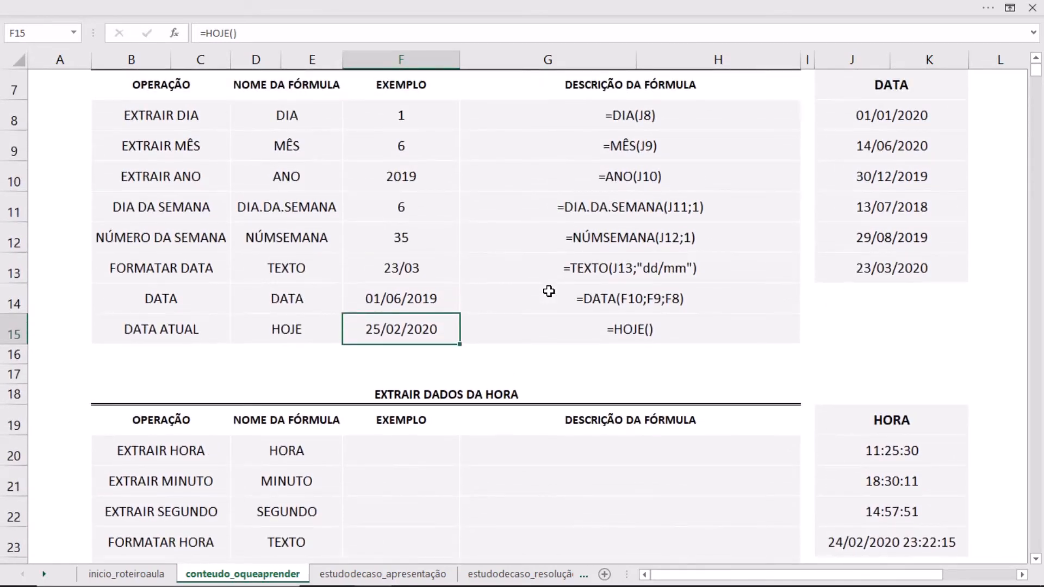
{"action": "scroll", "coordinate": [549, 291], "scroll_direction": "down", "scroll_amount": 2}
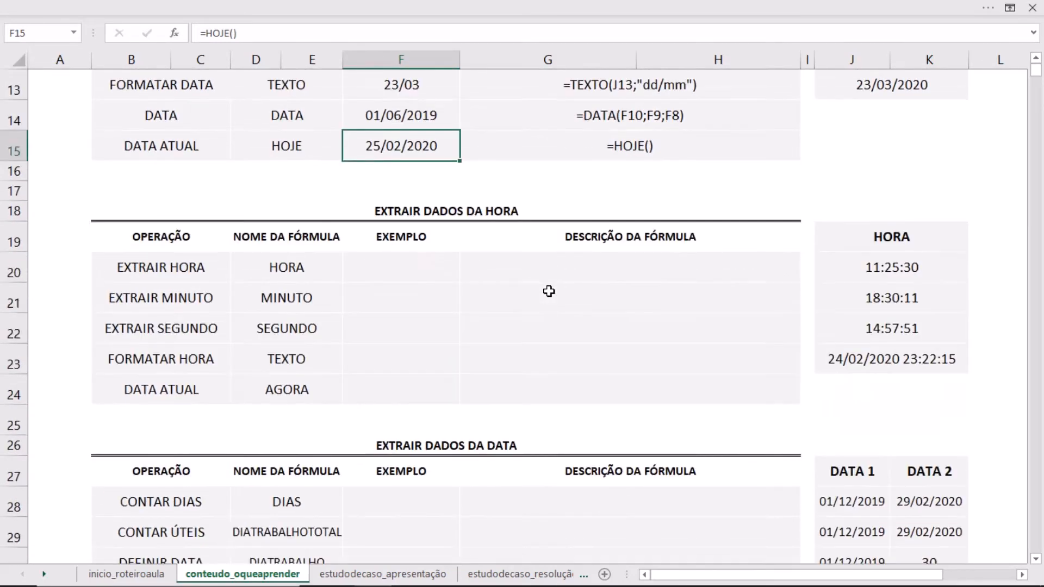
{"action": "scroll", "coordinate": [549, 291], "scroll_direction": "up", "scroll_amount": 1}
{"action": "left_click", "coordinate": [403, 271]}
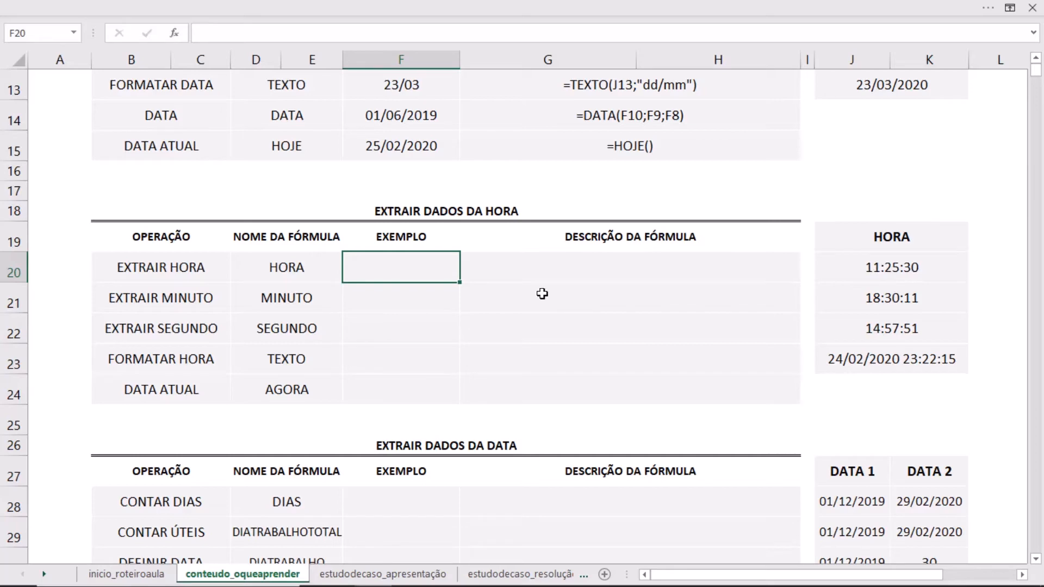
{"action": "type", "text": "=hor"}
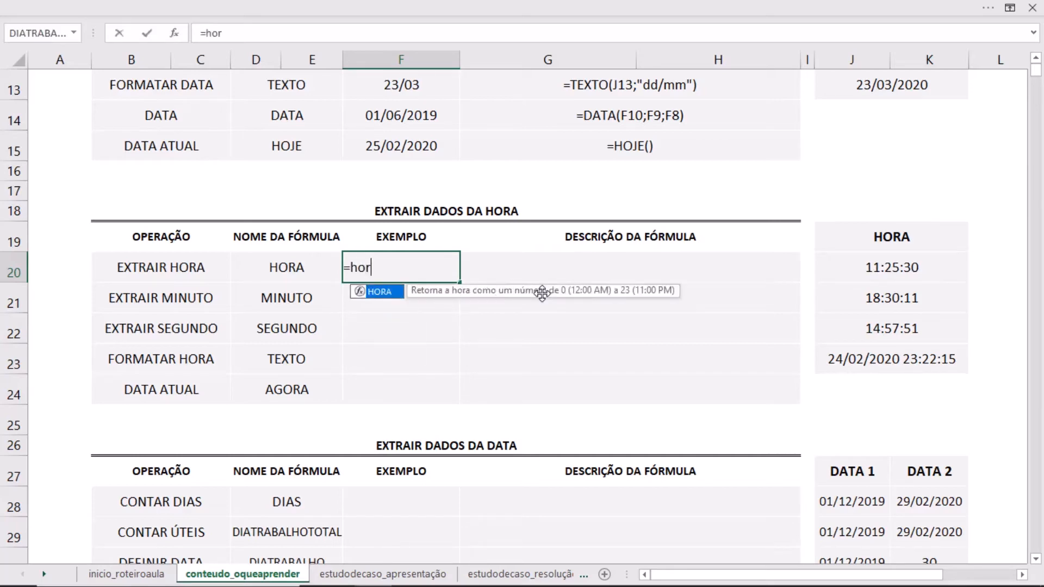
{"action": "type", "text": "a("}
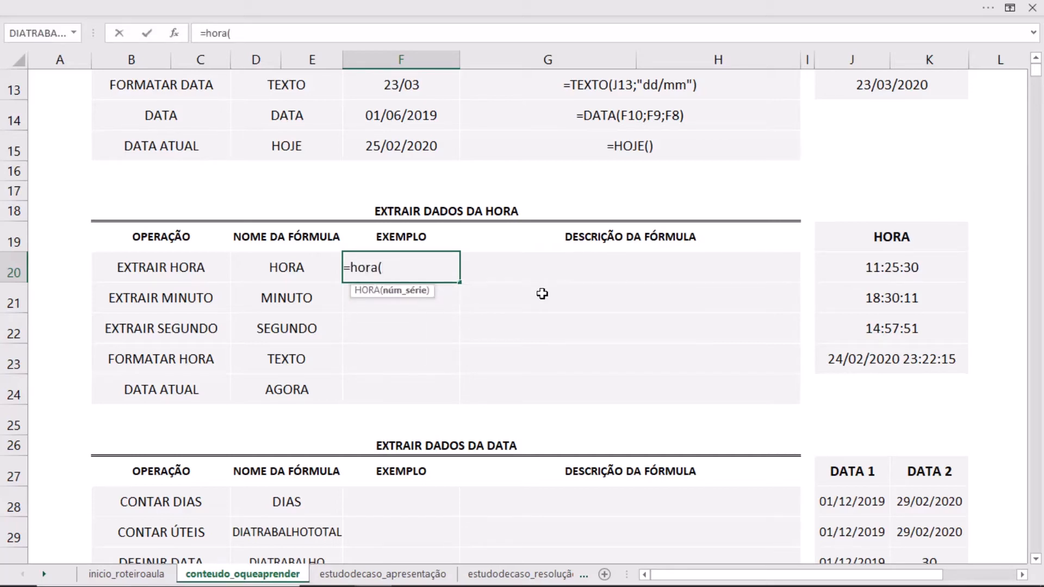
{"action": "left_click", "coordinate": [849, 270]}
{"action": "type", "text": ")"}
{"action": "key", "text": "Return"}
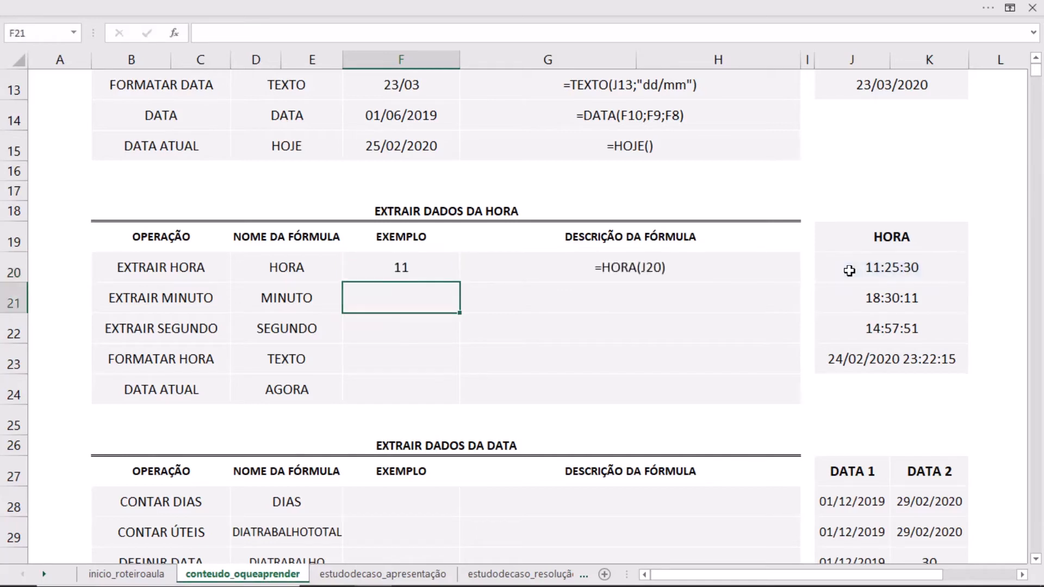
{"action": "left_click", "coordinate": [409, 275]}
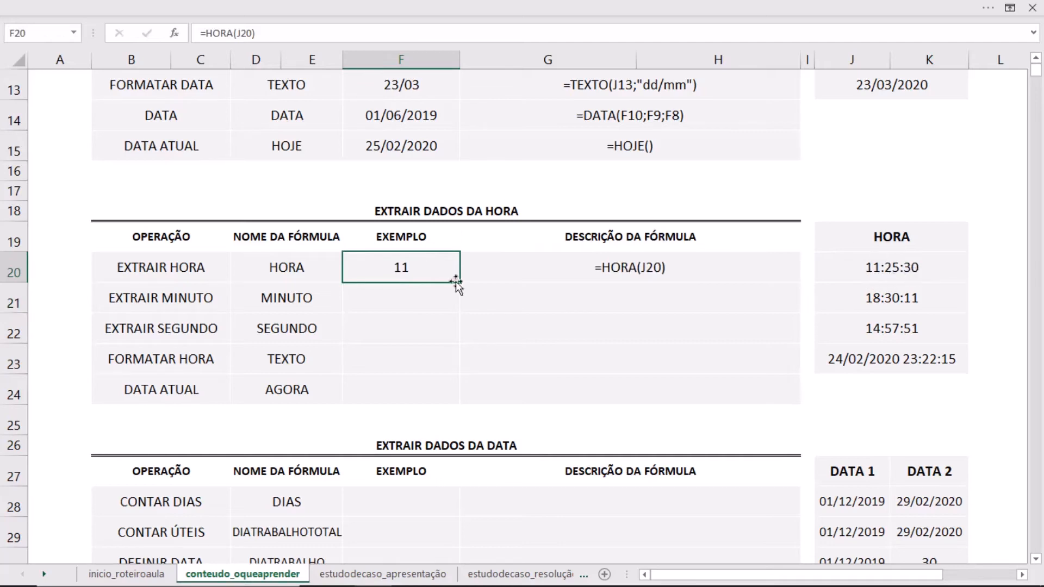
Extract the minutes from the time in J21 with =MINUTO(J21) in the MINUTO example cell F21.
{"action": "left_click", "coordinate": [414, 301]}
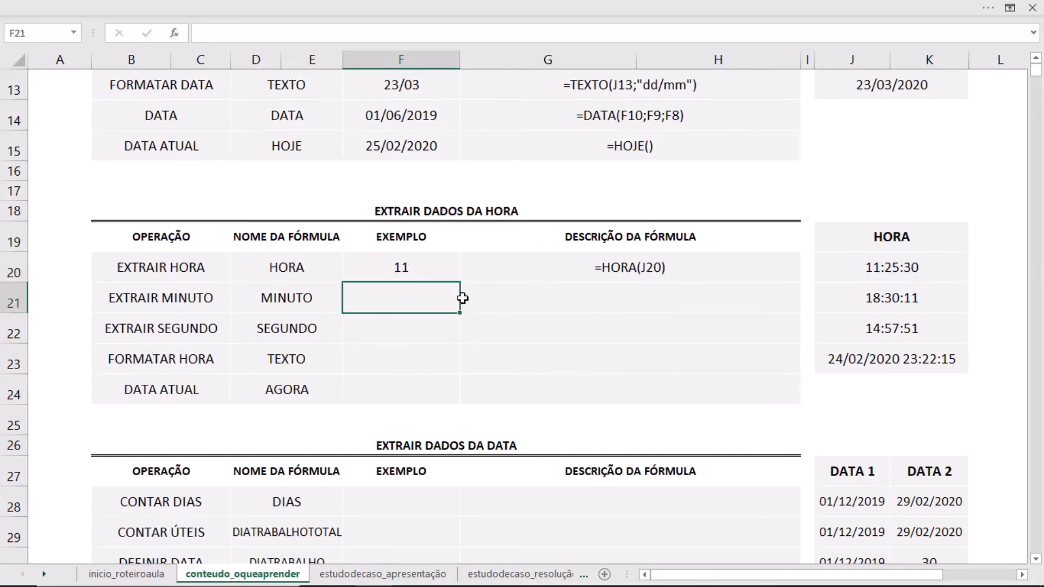
{"action": "type", "text": "=minuto("}
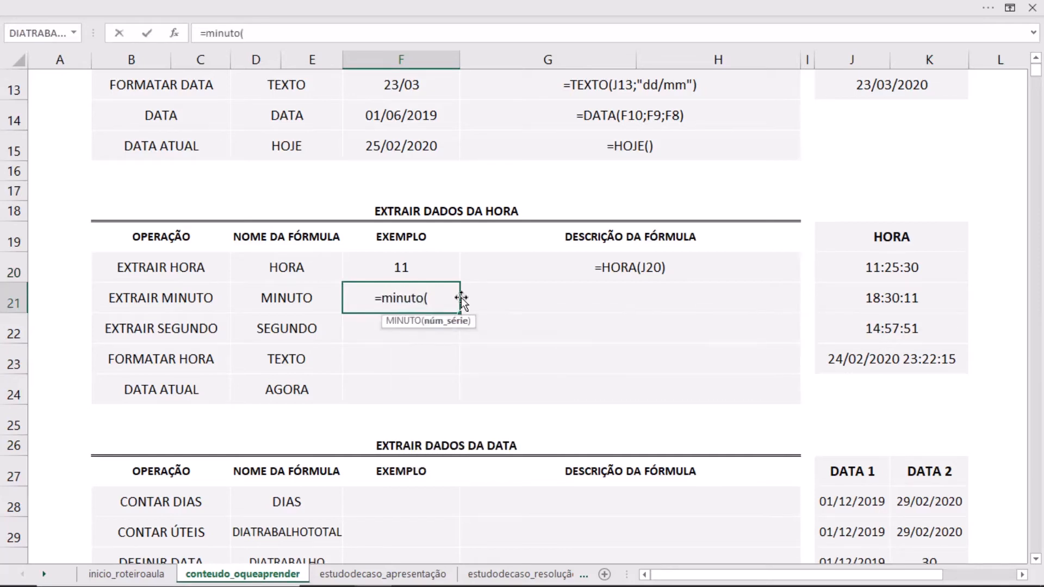
{"action": "left_click", "coordinate": [876, 294]}
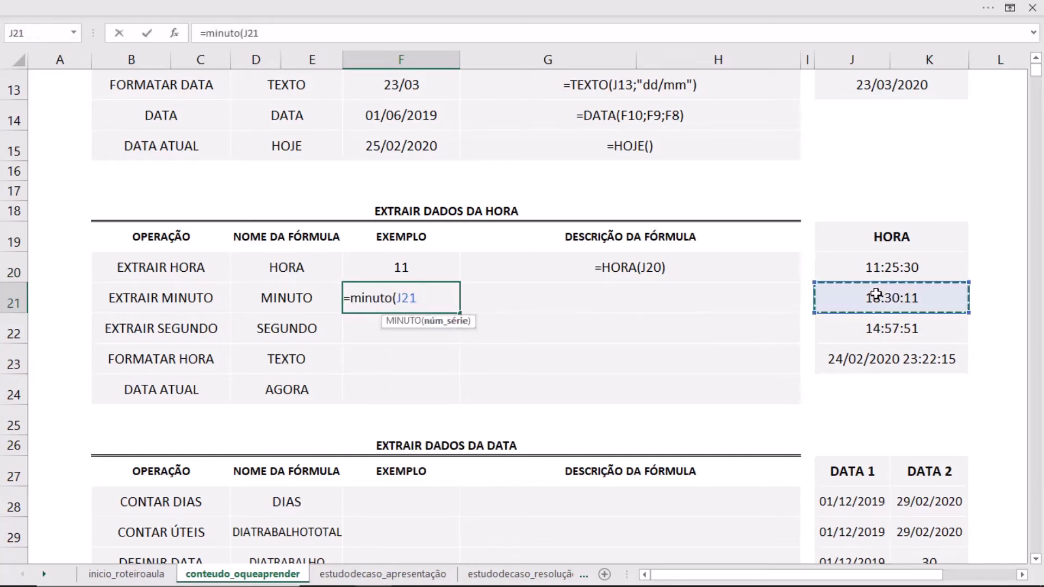
{"action": "type", "text": ")"}
{"action": "key", "text": "Return"}
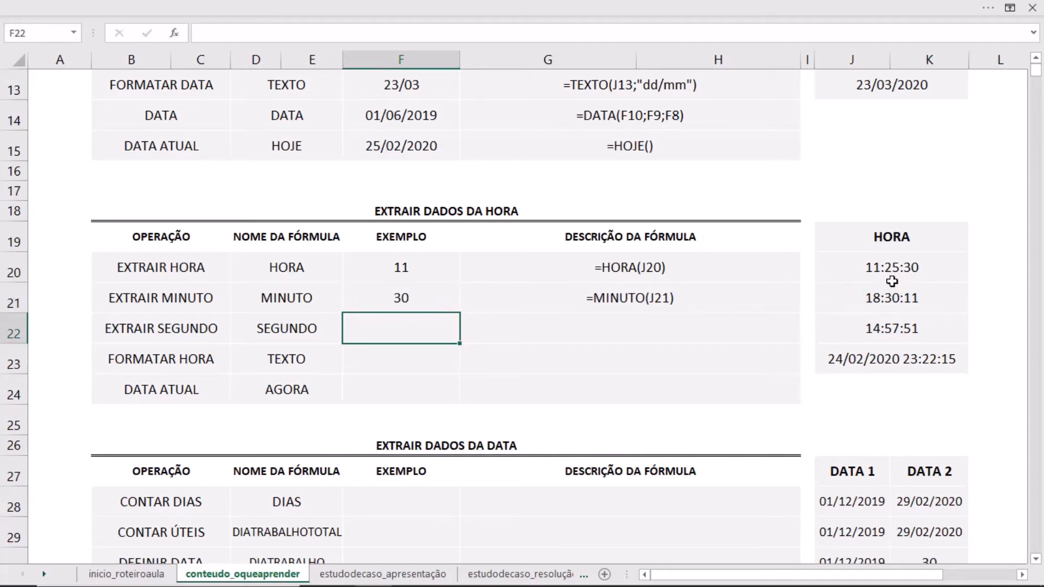
Extract the seconds from the time in J22 with =SEGUNDO(J22) in the SEGUNDO example cell F22.
{"action": "type", "text": "=s"}
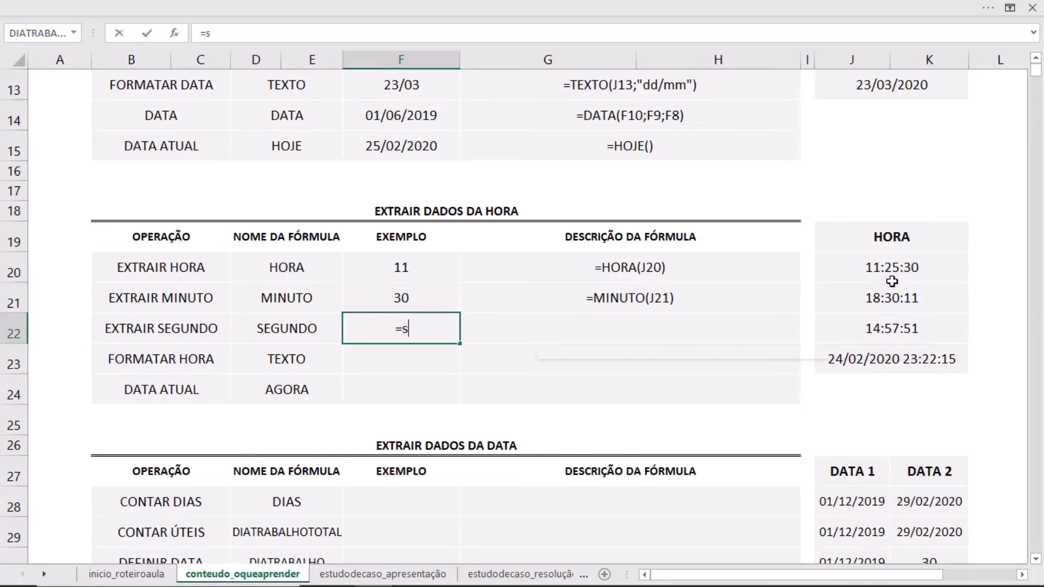
{"action": "type", "text": "egundo("}
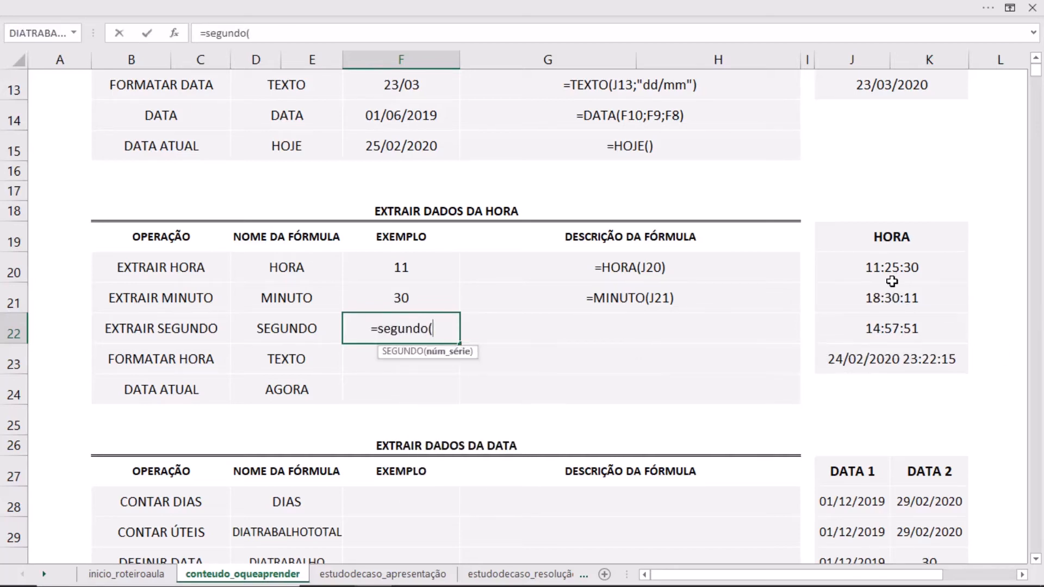
{"action": "left_click", "coordinate": [891, 334]}
{"action": "type", "text": ")"}
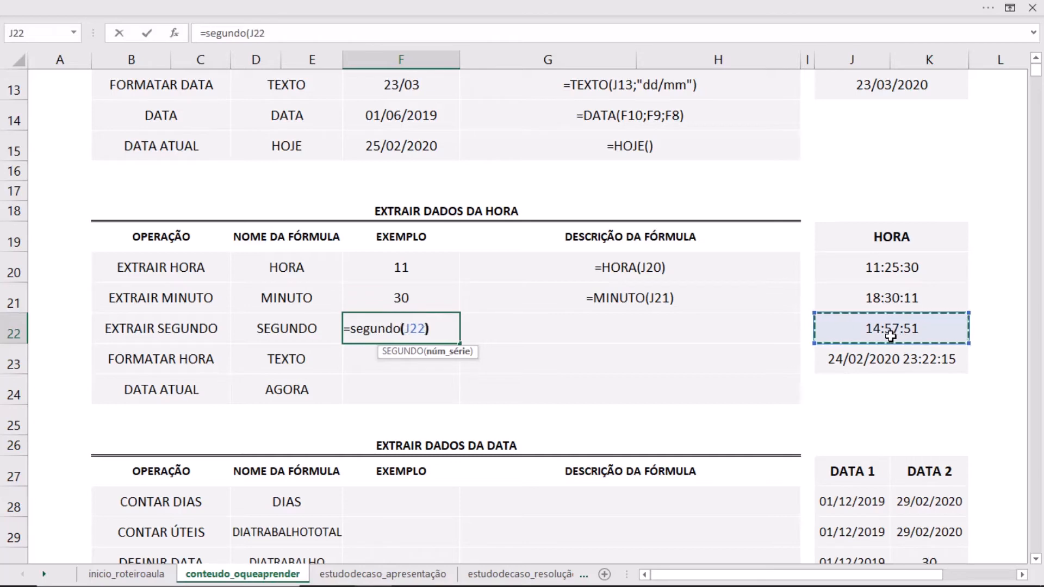
{"action": "key", "text": "Return"}
{"action": "left_click", "coordinate": [391, 334]}
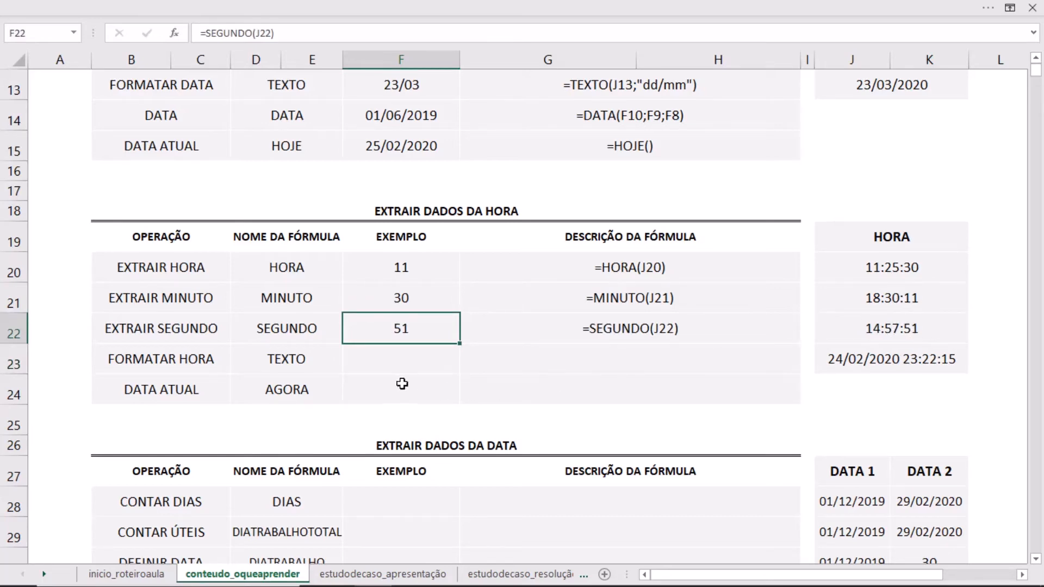
Format the date and time in J23 as time only with =TEXTO(J23;"hh:mm:ss") in the FORMATAR HORA example cell F23.
{"action": "left_click", "coordinate": [407, 359]}
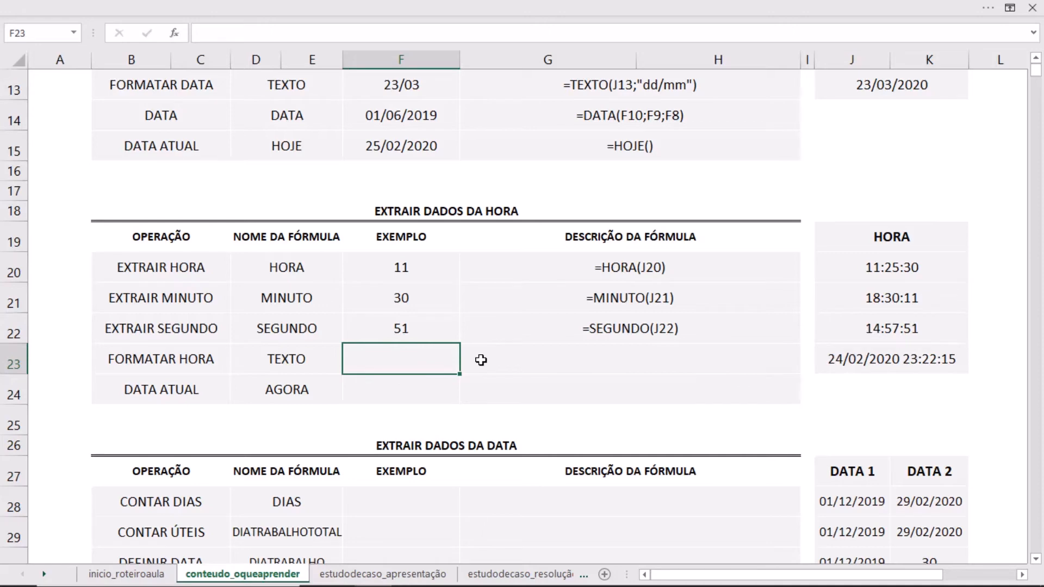
{"action": "type", "text": "=text"}
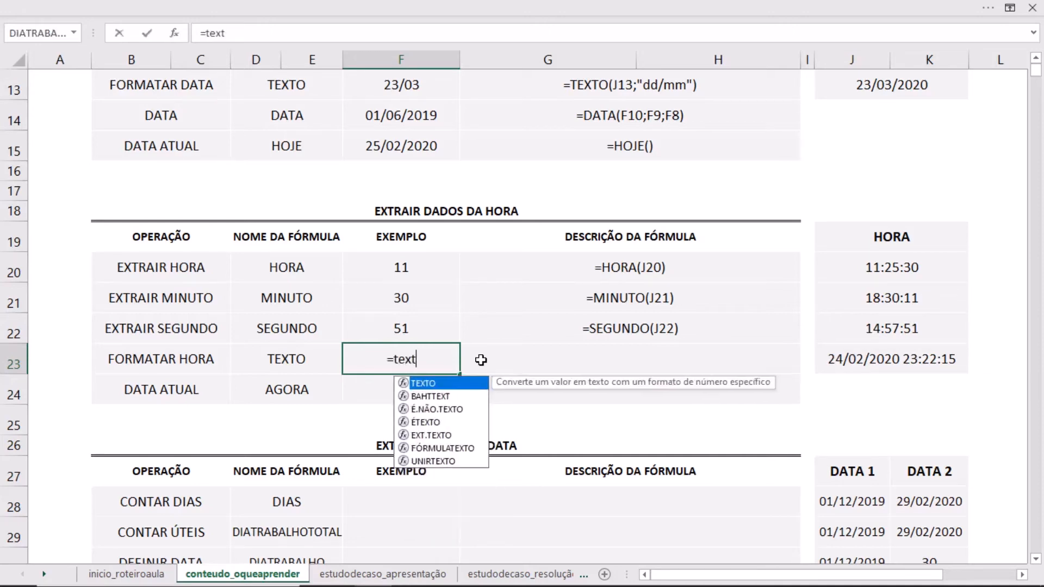
{"action": "key", "text": "Tab"}
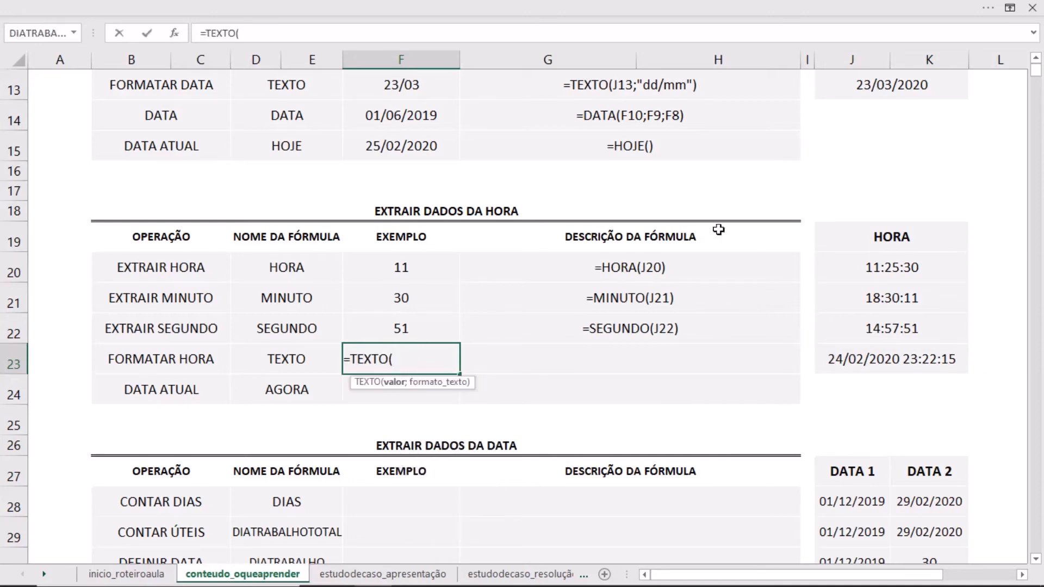
{"action": "left_click", "coordinate": [858, 361]}
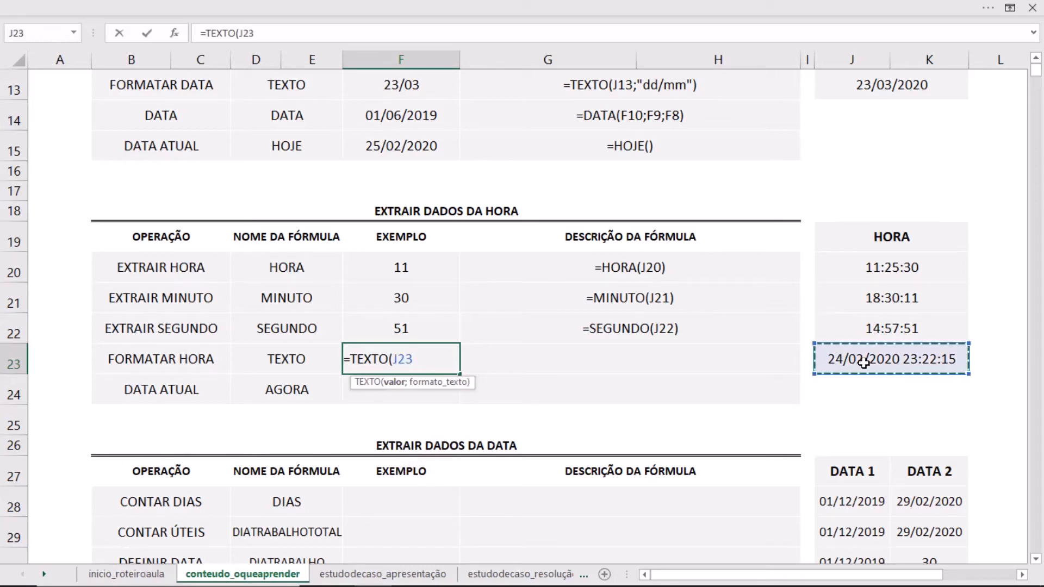
{"action": "type", "text": ";\"hh:"}
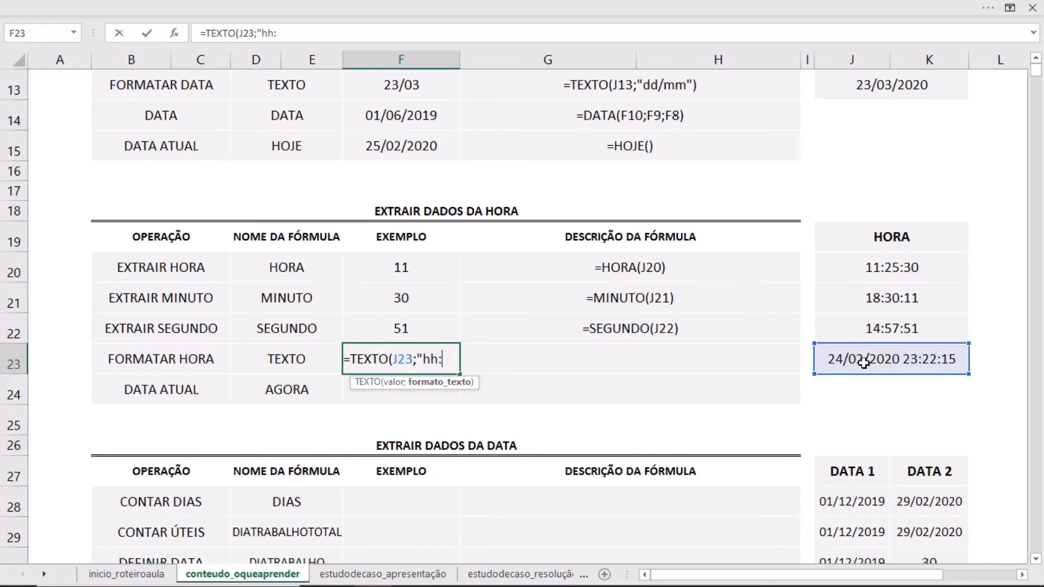
{"action": "type", "text": "mm:ss"}
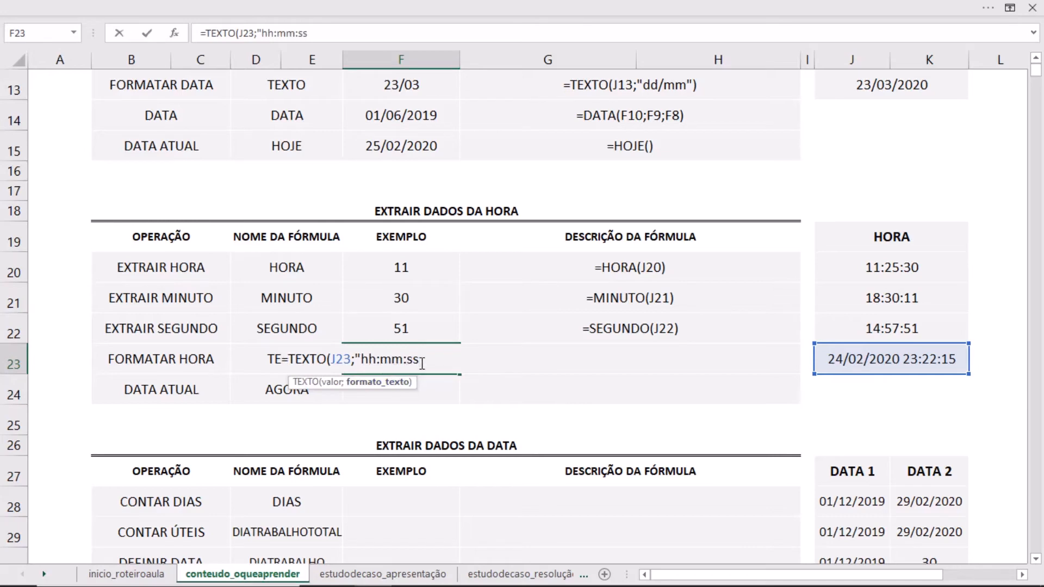
{"action": "type", "text": "\""}
{"action": "key", "text": "Return"}
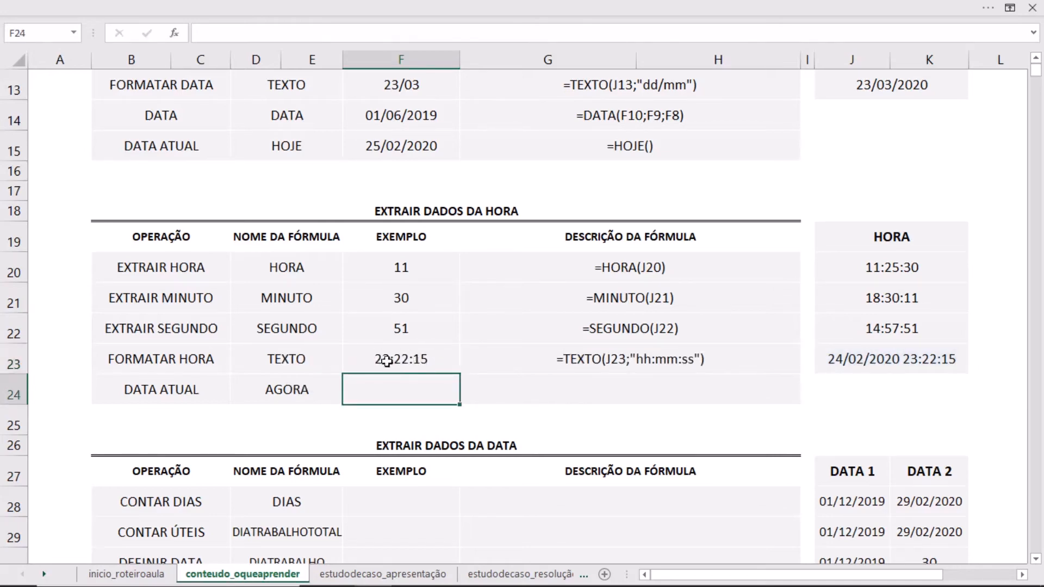
Shorten the FORMATAR HORA formula in F23 to hours and minutes as =TEXTO(J23;"hh:mm").
{"action": "left_click", "coordinate": [408, 356]}
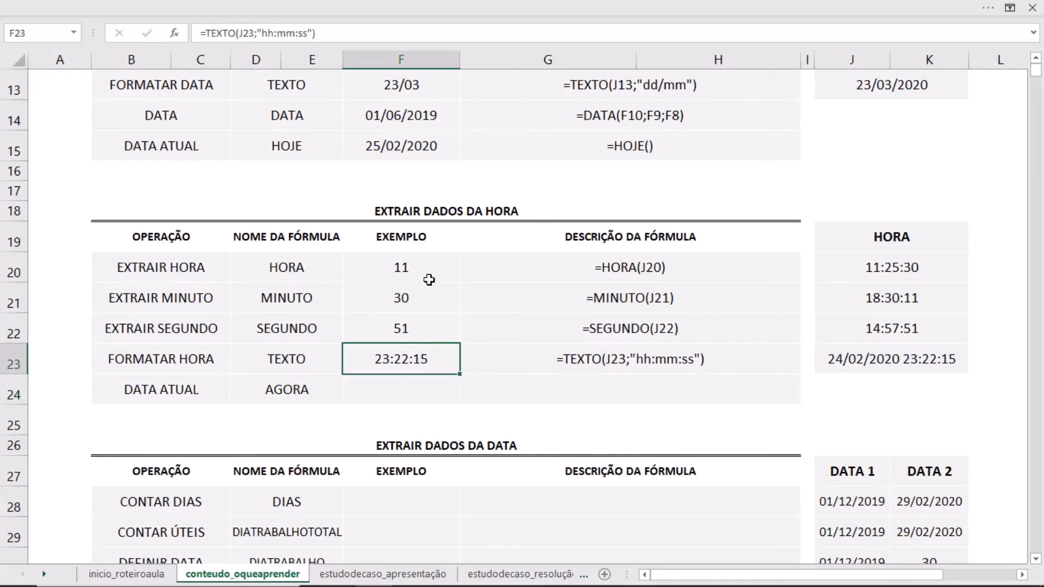
{"action": "left_click", "coordinate": [305, 33]}
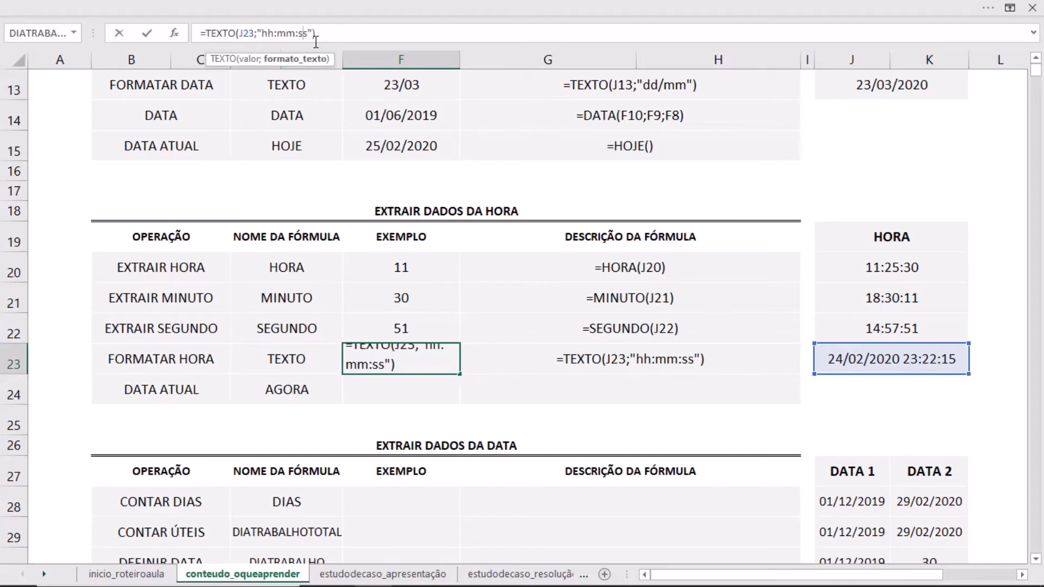
{"action": "key", "text": "BackSpace"}
{"action": "key", "text": "BackSpace"}
{"action": "key", "text": "BackSpace"}
{"action": "key", "text": "Return"}
{"action": "key", "text": "Up"}
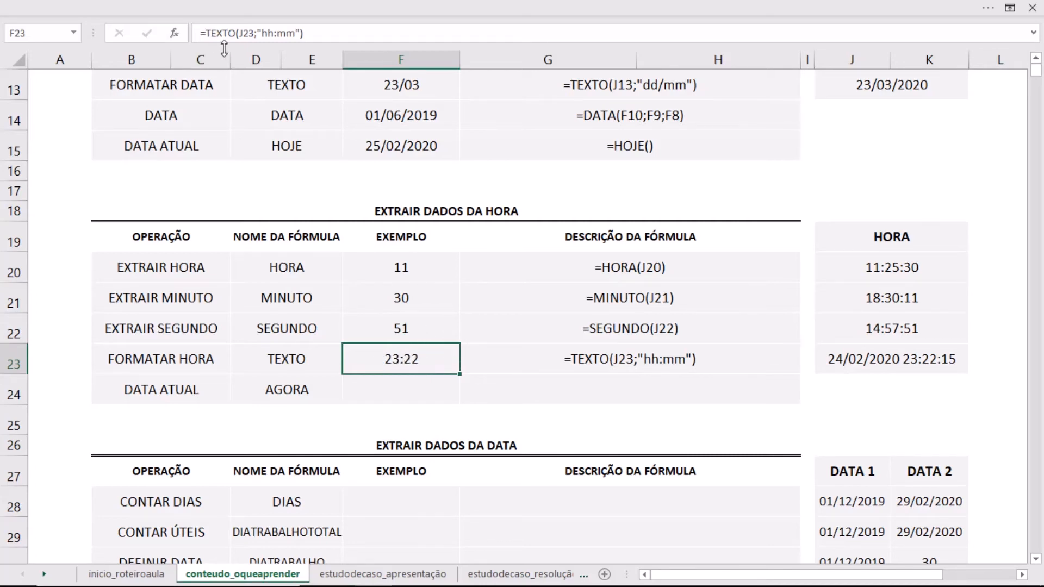
Convert the formatted time in F23 to a numeric value by wrapping it as =VALOR(TEXTO(J23;"hh:mm")).
{"action": "key", "text": "F2"}
{"action": "left_click", "coordinate": [205, 34]}
{"action": "type", "text": "valor("}
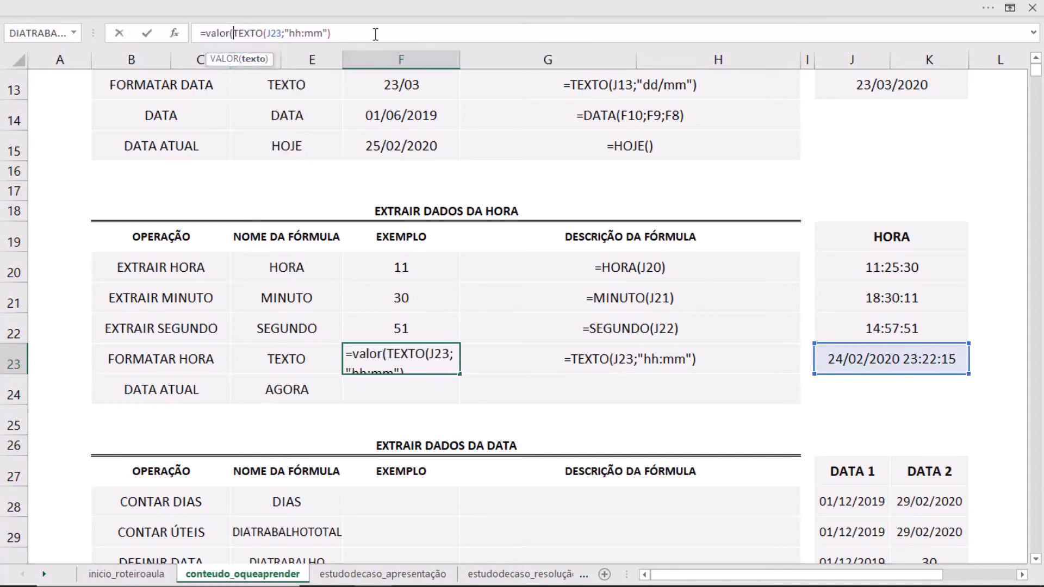
{"action": "type", "text": ")"}
{"action": "key", "text": "Return"}
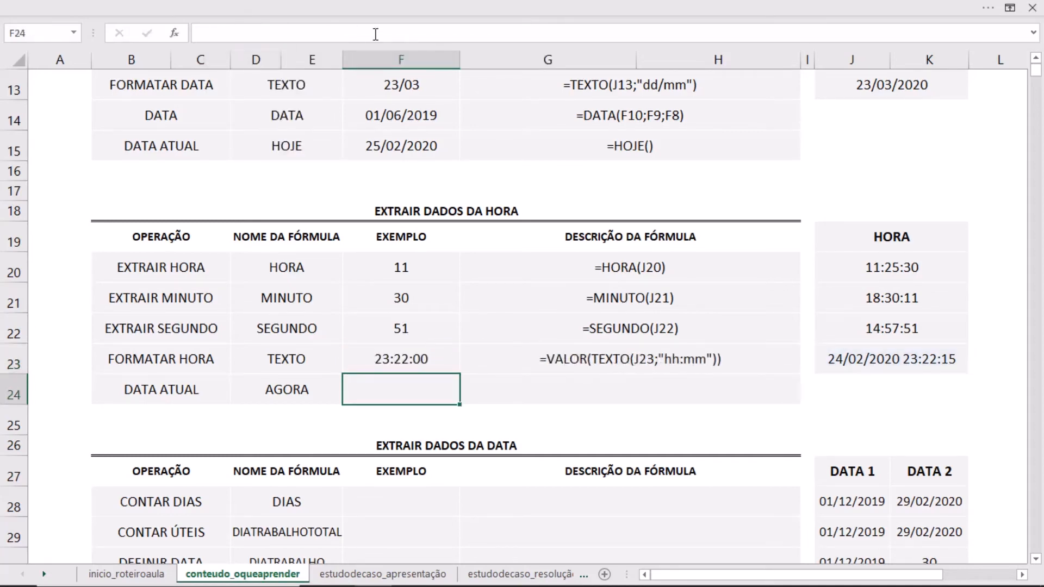
{"action": "left_click", "coordinate": [414, 363]}
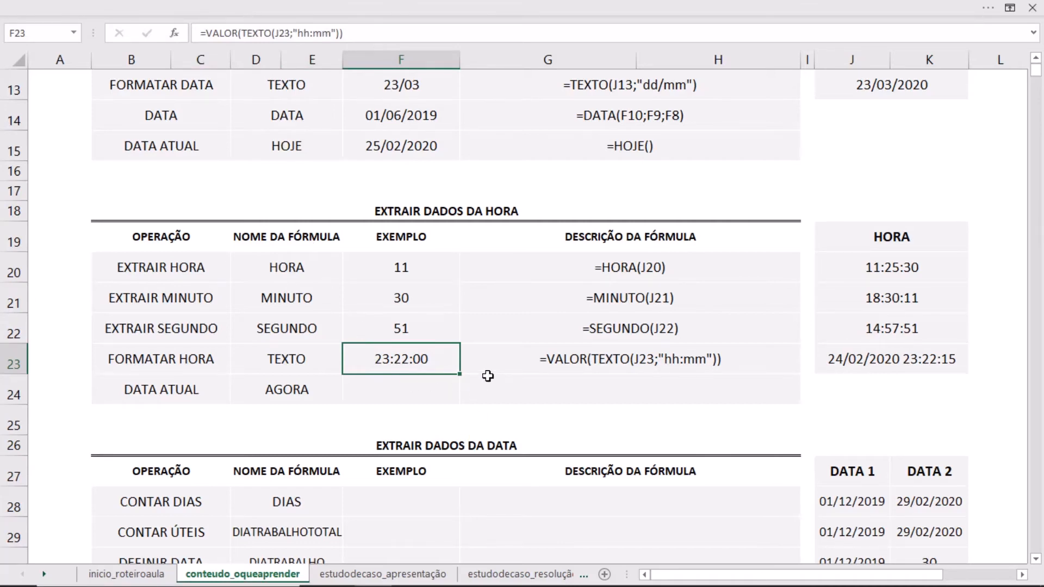
Return the current time with =AGORA() in the DATA ATUAL example cell F24 and look through the number formats available for it.
{"action": "left_click", "coordinate": [403, 384]}
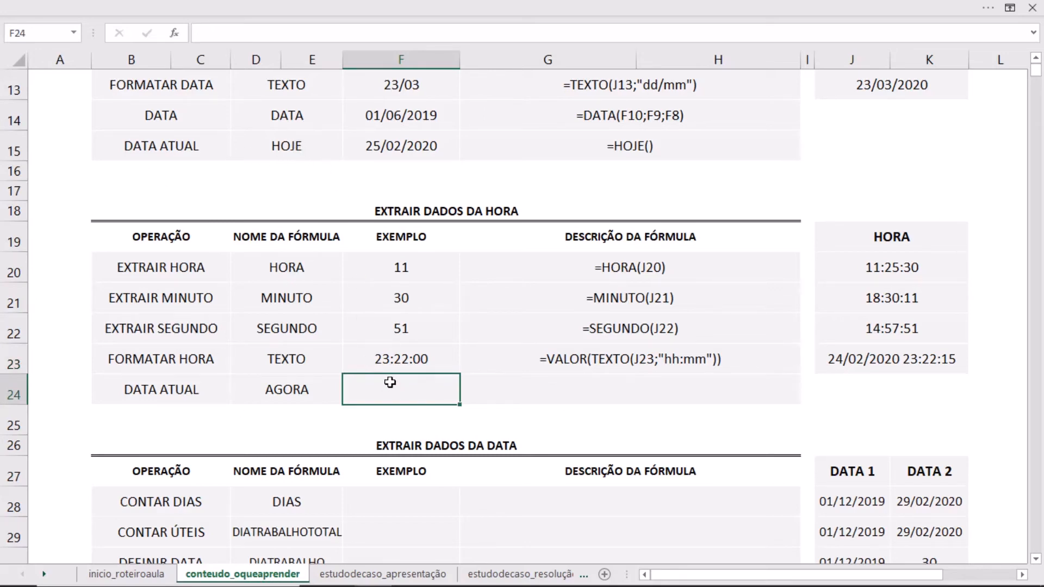
{"action": "type", "text": "="}
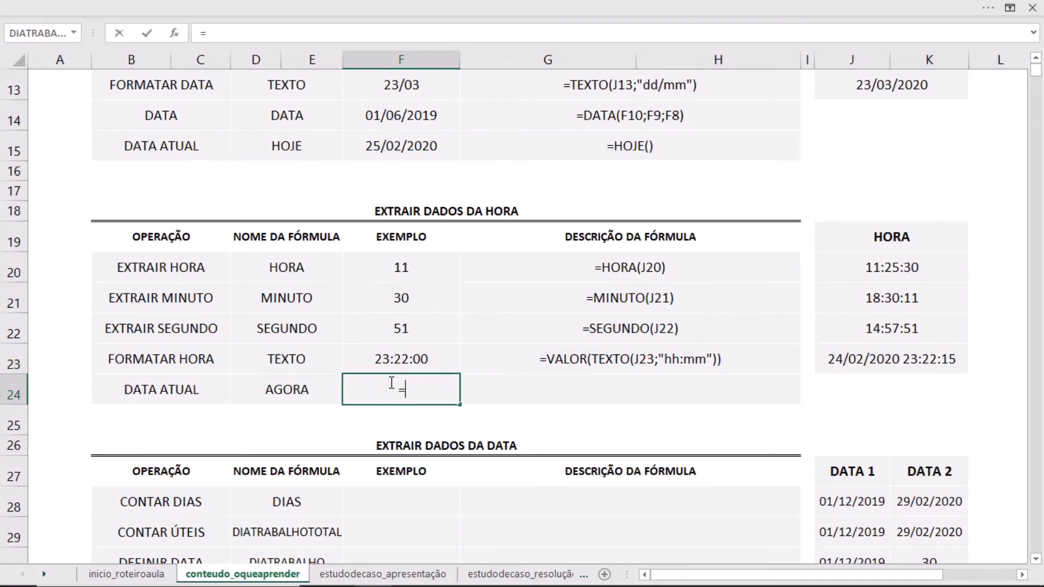
{"action": "type", "text": "agora("}
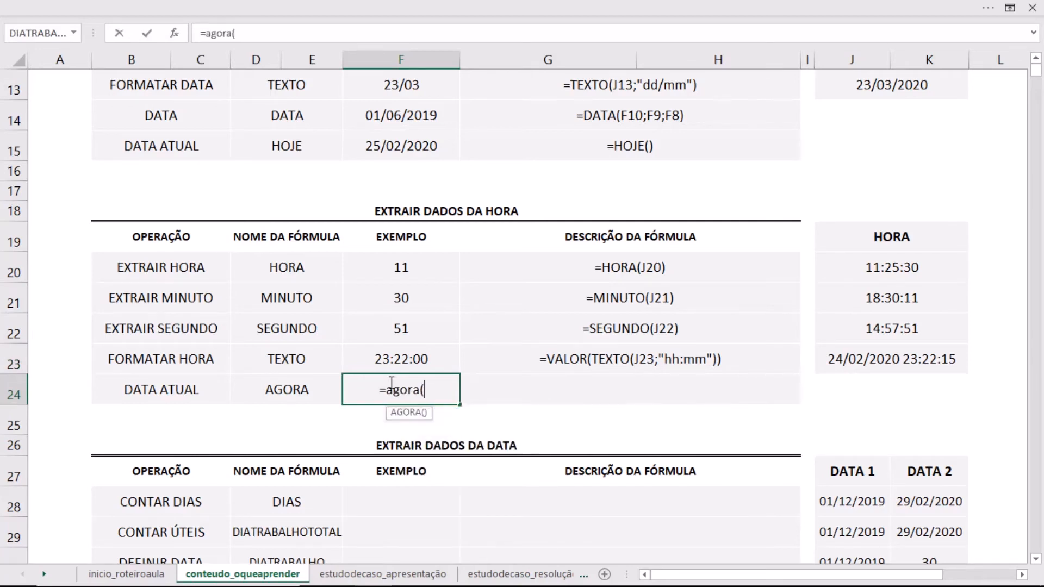
{"action": "key", "text": "Return"}
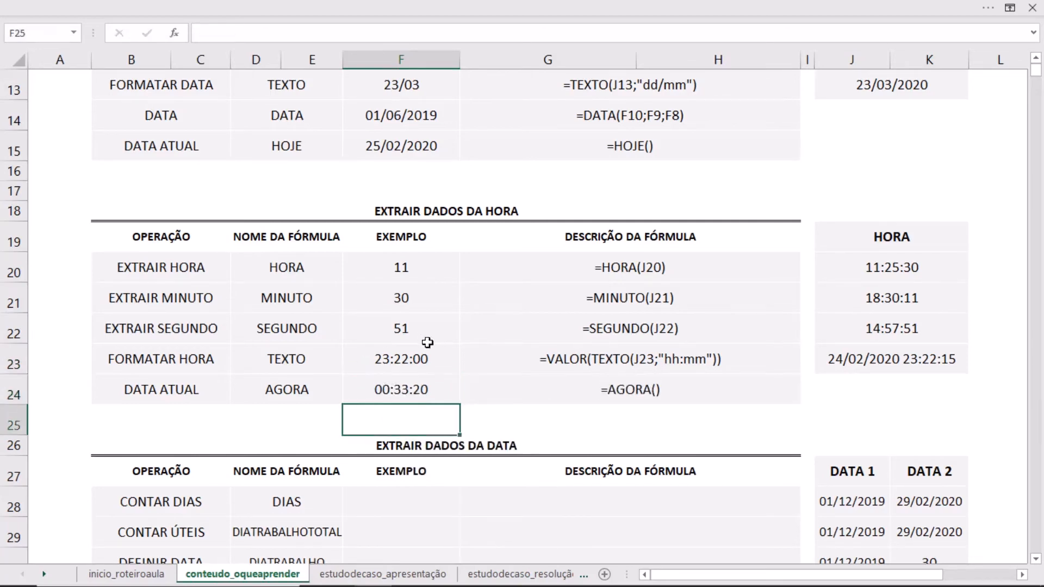
{"action": "left_click", "coordinate": [386, 397]}
{"action": "left_click", "coordinate": [409, 8]}
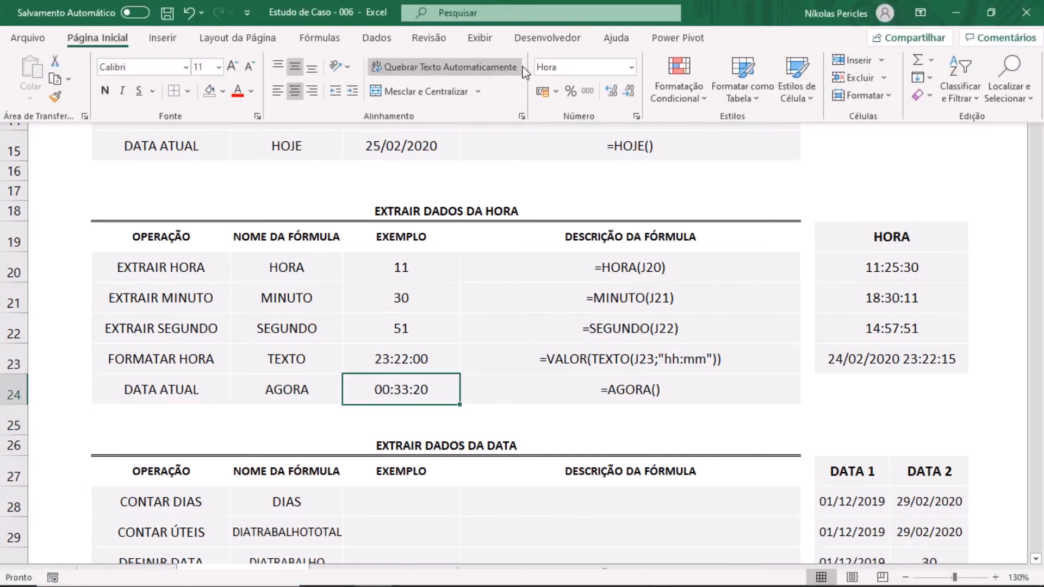
{"action": "left_click", "coordinate": [631, 67]}
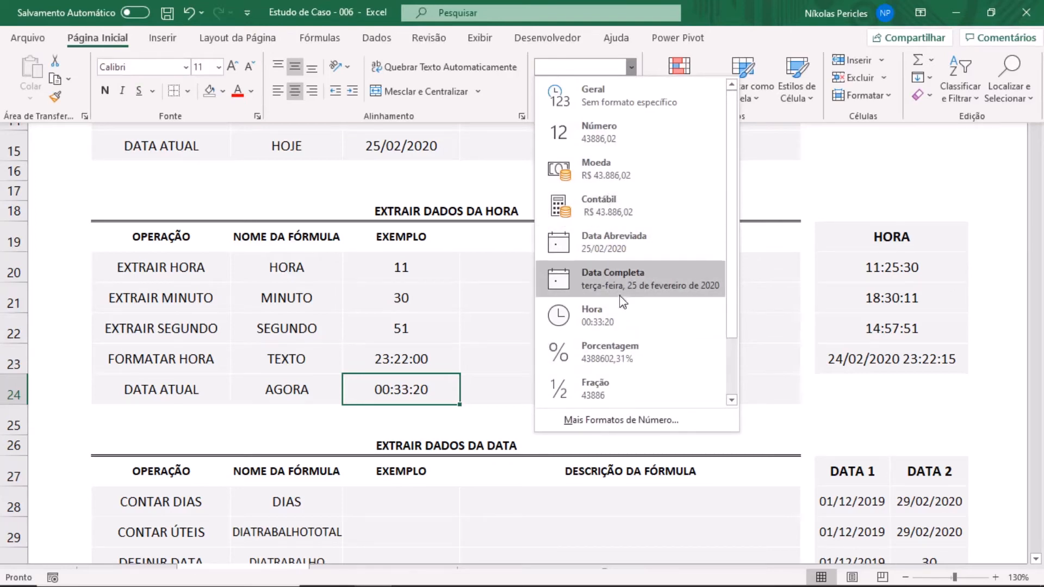
{"action": "left_click", "coordinate": [481, 392]}
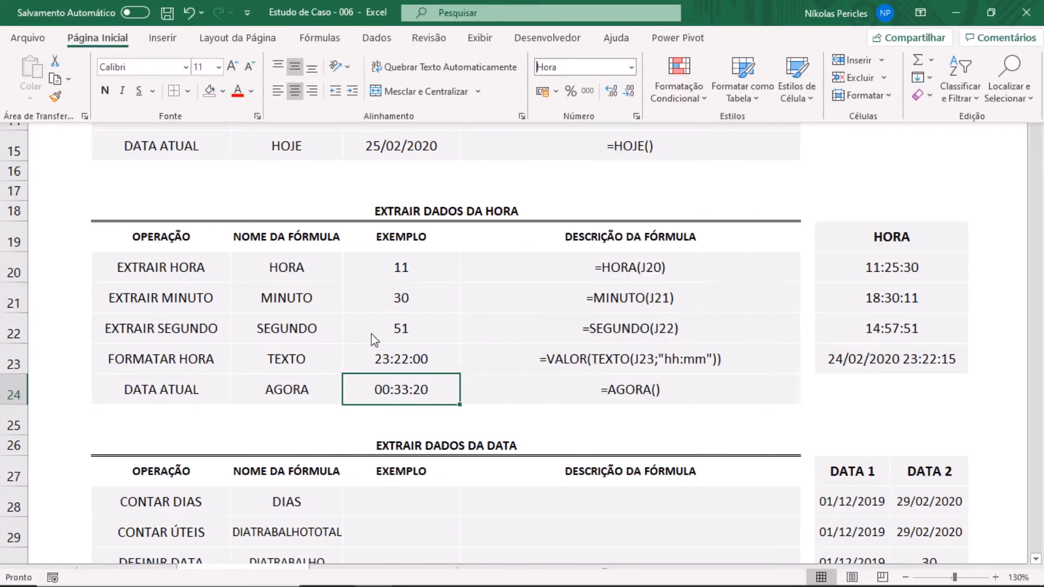
{"action": "left_click", "coordinate": [501, 399]}
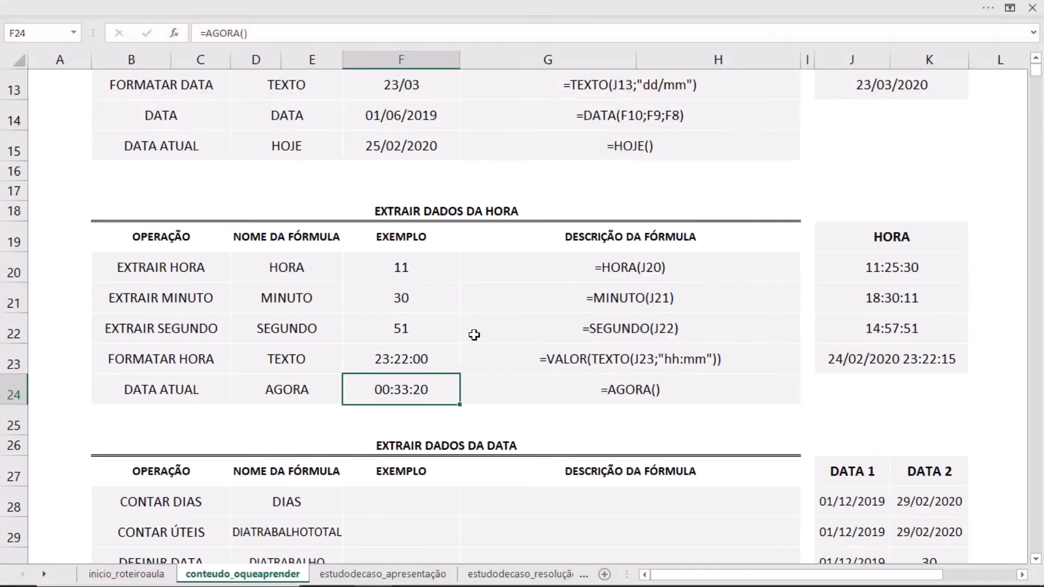
Retitle the third table's heading in B26 as FAZENDO CÁLCULOS COM DATAS.
{"action": "scroll", "coordinate": [475, 337], "scroll_direction": "down", "scroll_amount": 1}
{"action": "scroll", "coordinate": [472, 310], "scroll_direction": "down", "scroll_amount": 1}
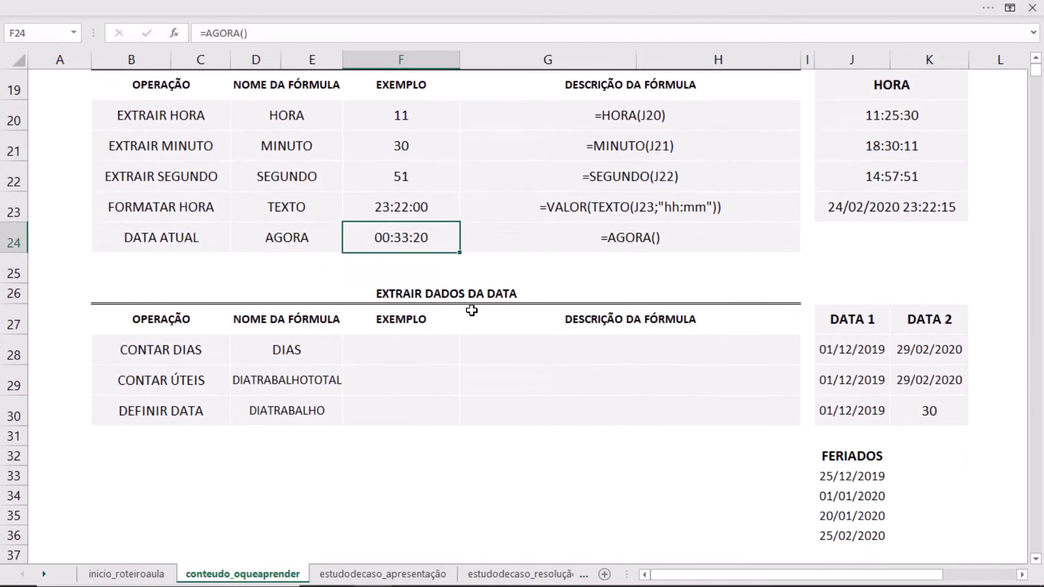
{"action": "left_click", "coordinate": [423, 293]}
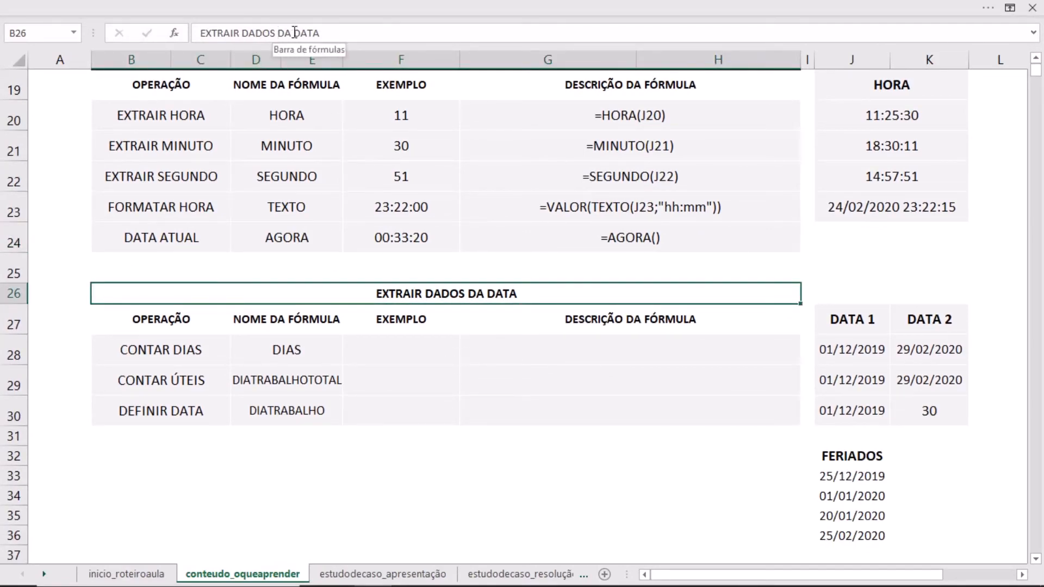
{"action": "left_click_drag", "start_coordinate": [326, 31], "coordinate": [145, 33]}
{"action": "type", "text": "fazen"}
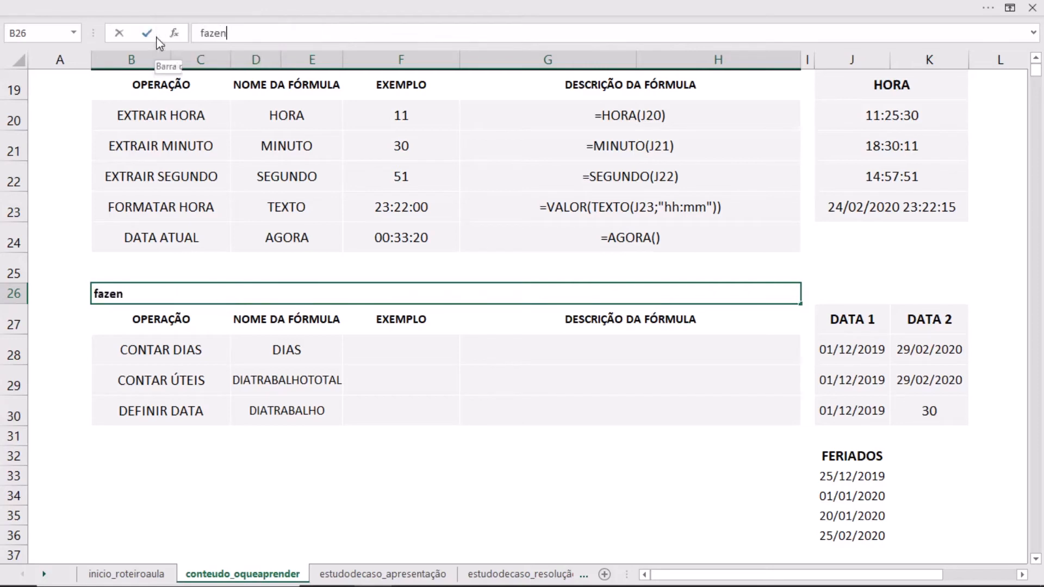
{"action": "key", "text": "BackSpace"}
{"action": "key", "text": "BackSpace"}
{"action": "key", "text": "BackSpace"}
{"action": "key", "text": "BackSpace"}
{"action": "key", "text": "BackSpace"}
{"action": "type", "text": "FAZ"}
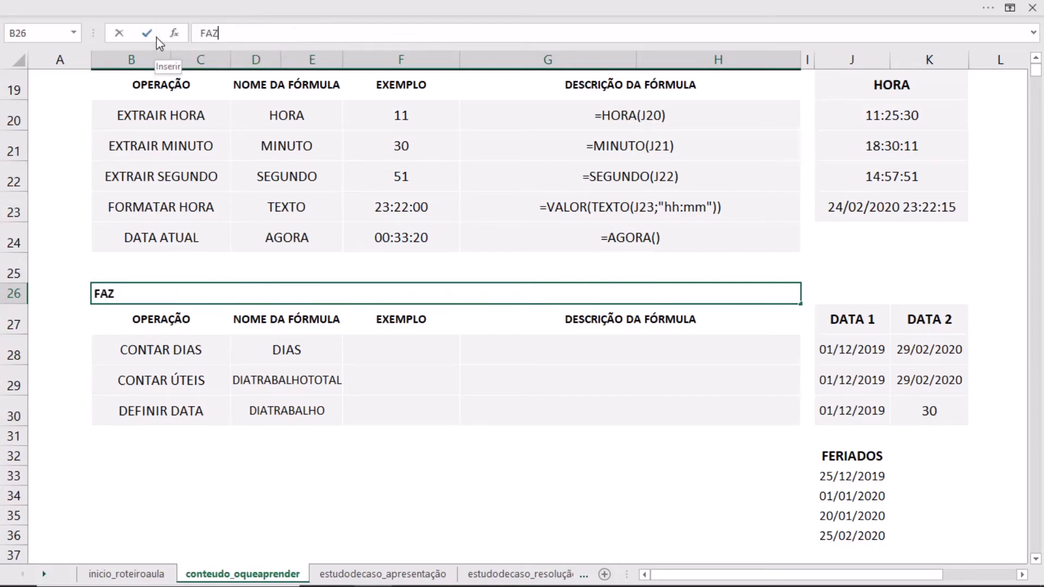
{"action": "type", "text": "ENDO CÁLCUL"}
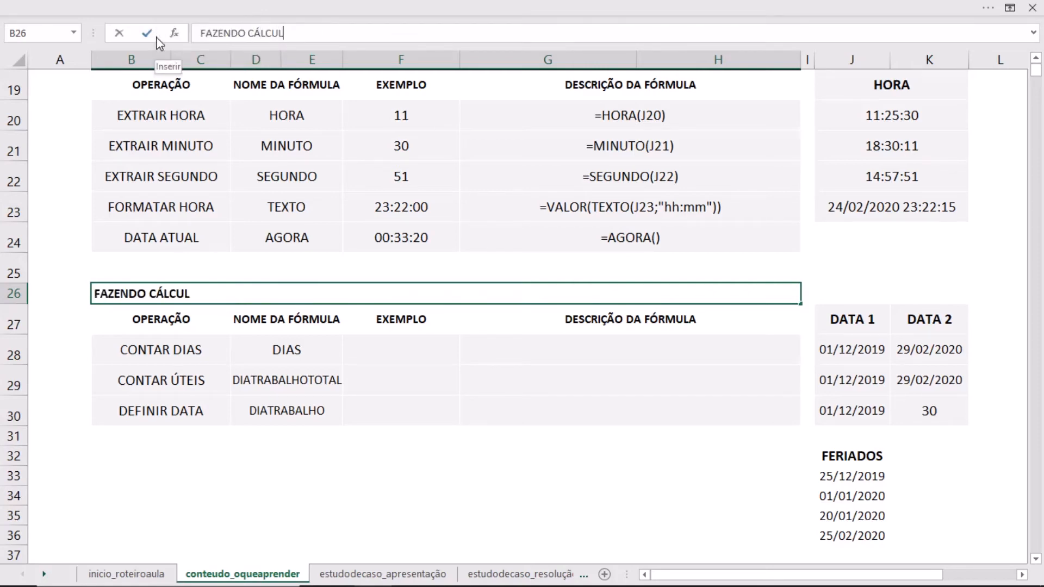
{"action": "type", "text": "OS COM DATAS"}
{"action": "key", "text": "Return"}
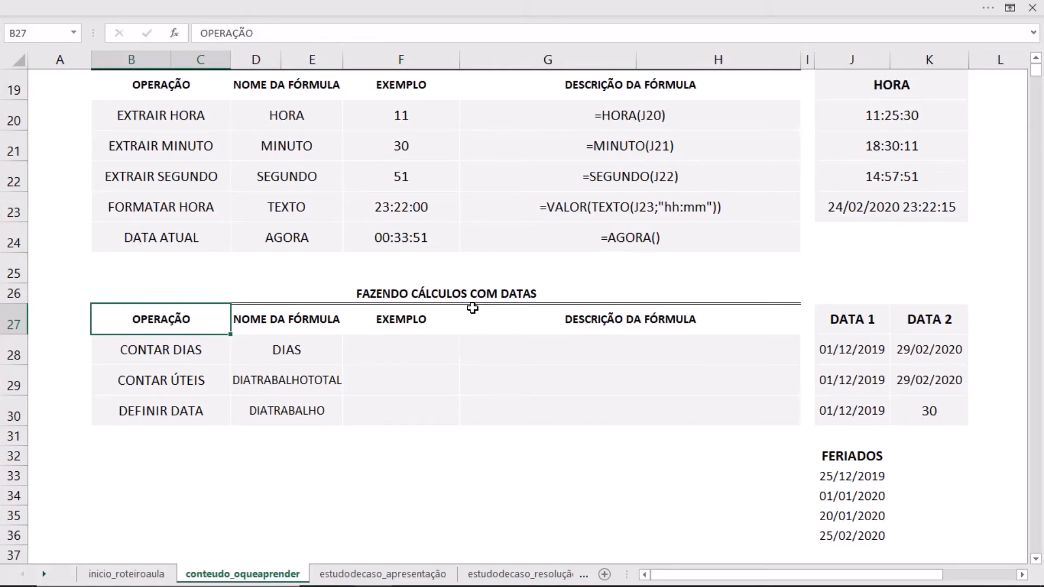
Count the days between the dates in J28 and K28 with =DIAS(K28;J28) in the CONTAR DIAS example cell F28.
{"action": "left_click", "coordinate": [434, 348]}
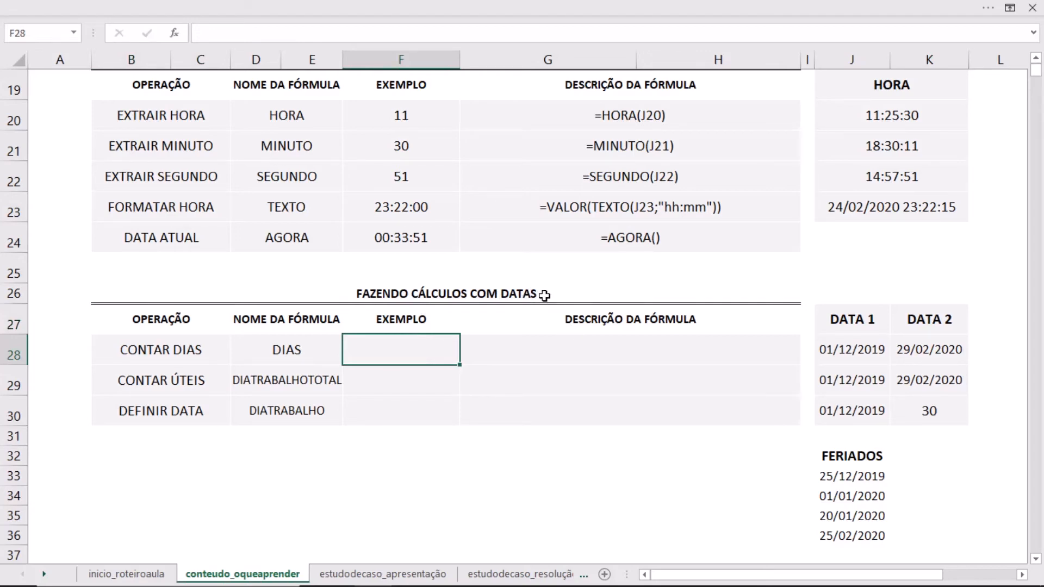
{"action": "type", "text": "=DIAS("}
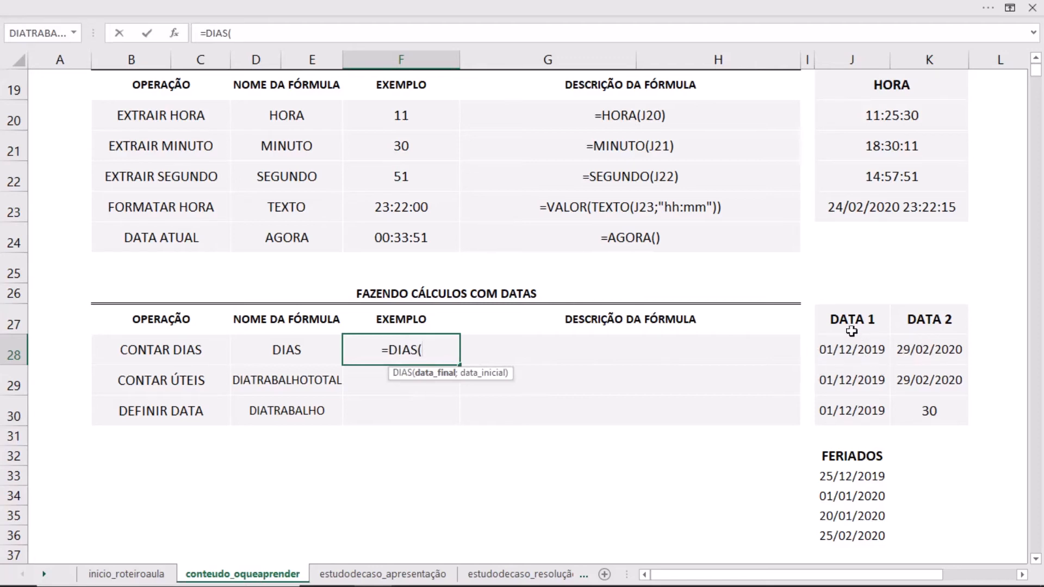
{"action": "left_click", "coordinate": [941, 355]}
{"action": "type", "text": ";"}
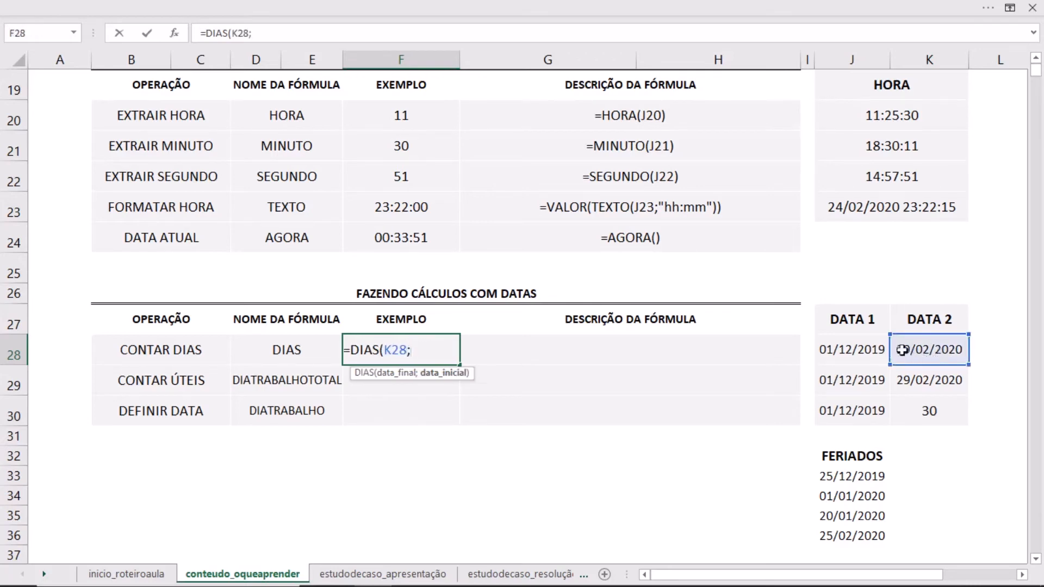
{"action": "left_click", "coordinate": [873, 349]}
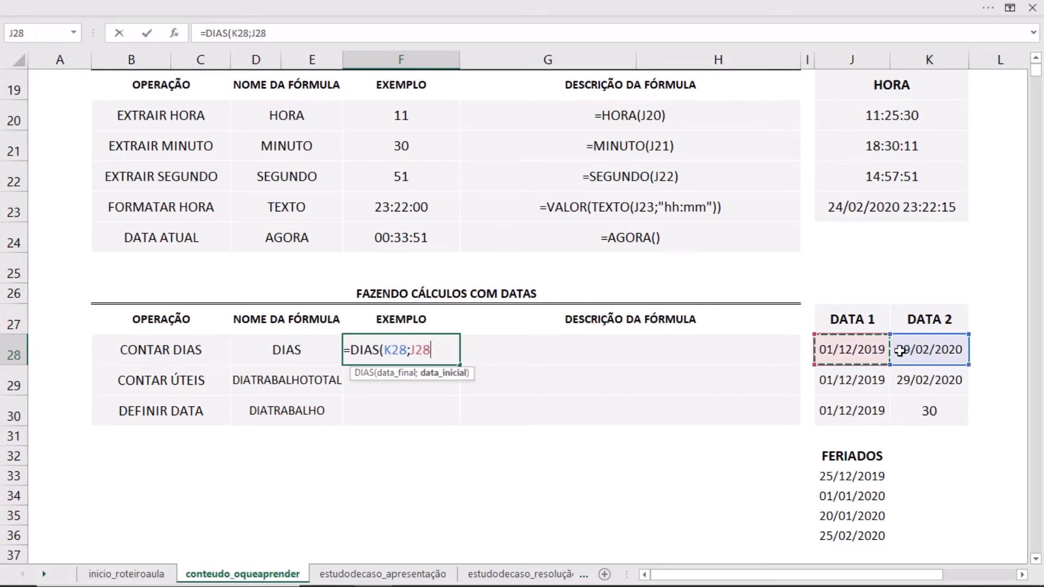
{"action": "type", "text": ")"}
{"action": "key", "text": "Return"}
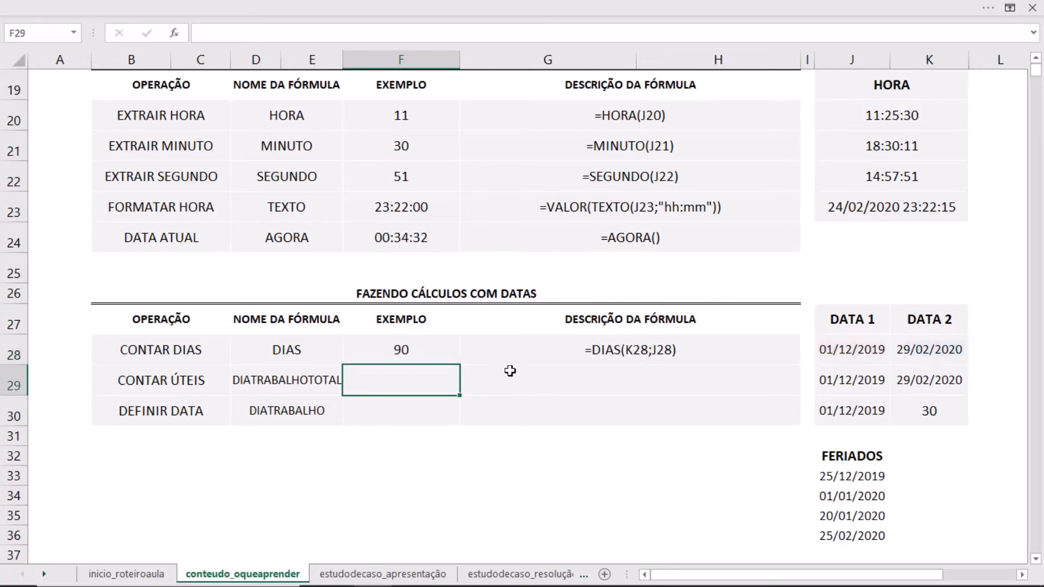
{"action": "left_click", "coordinate": [406, 356]}
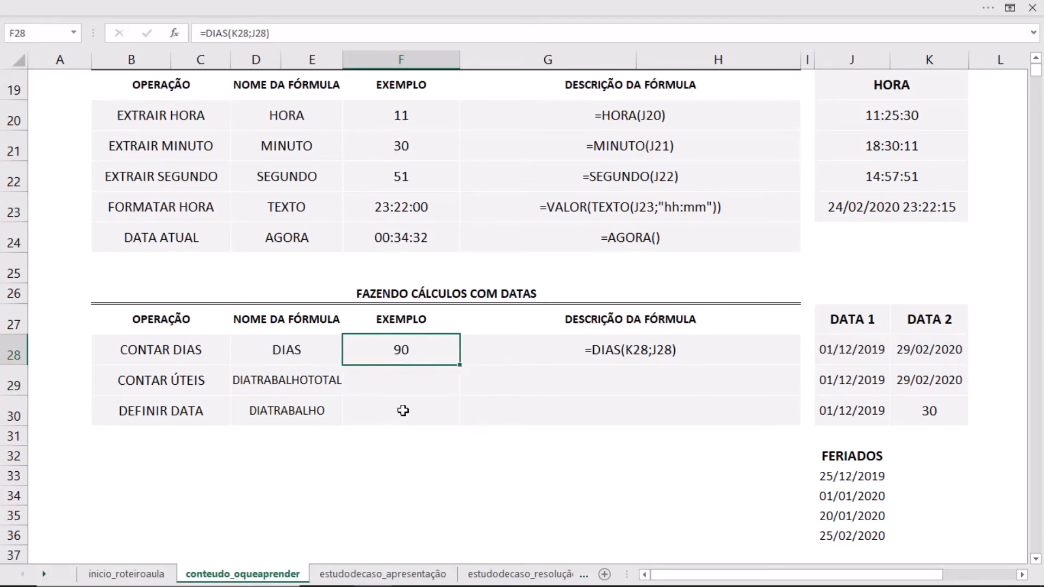
Count the working days from J29 to K29, excluding the holidays in J33:J36, with =DIATRABALHOTOTAL(J29;K29;J33:J36) in the CONTAR ÚTEIS example cell F29.
{"action": "left_click", "coordinate": [403, 380]}
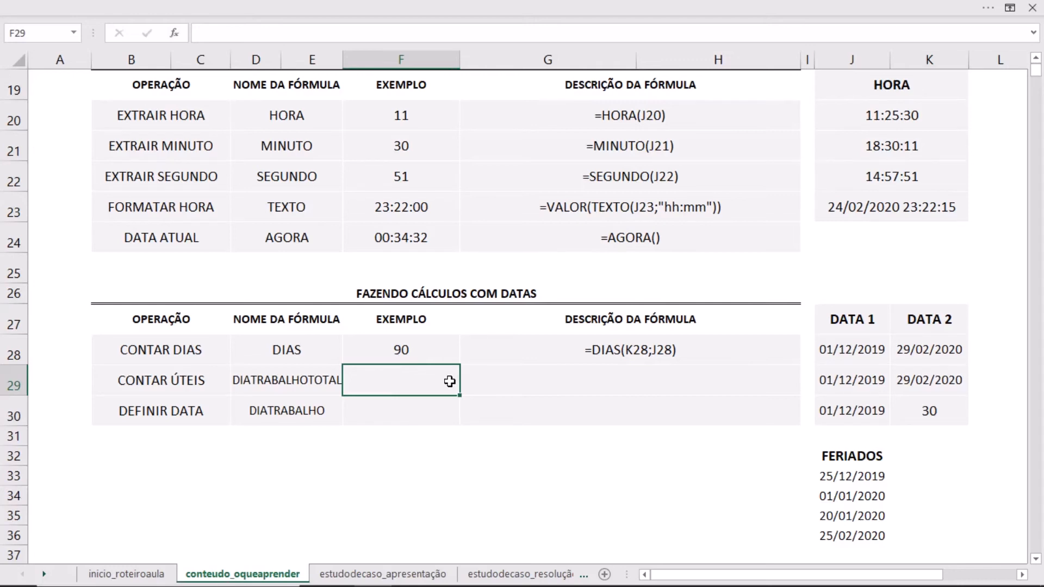
{"action": "type", "text": "=DIA"}
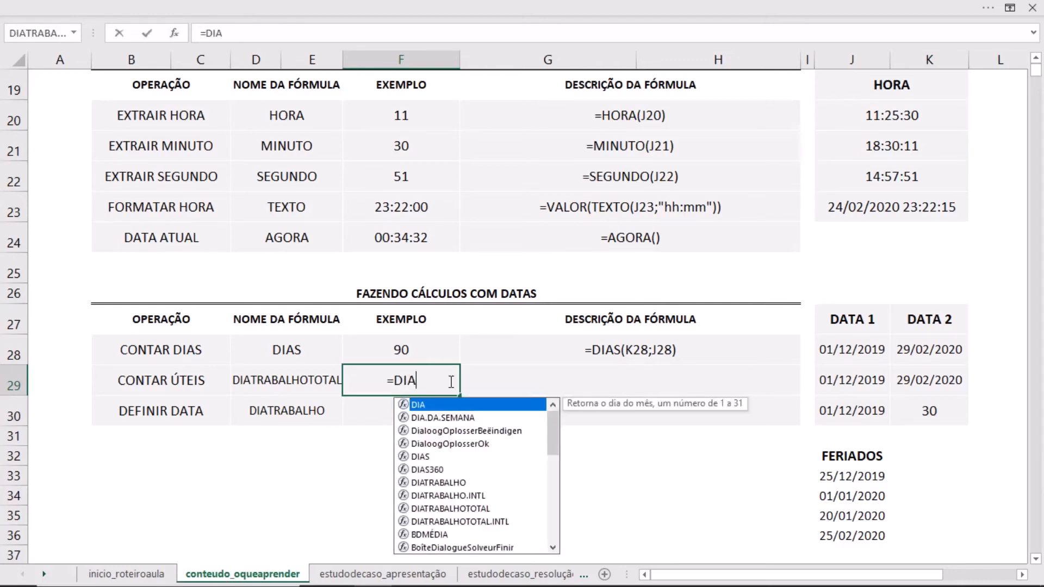
{"action": "type", "text": "TRA"}
{"action": "key", "text": "Down"}
{"action": "key", "text": "Down"}
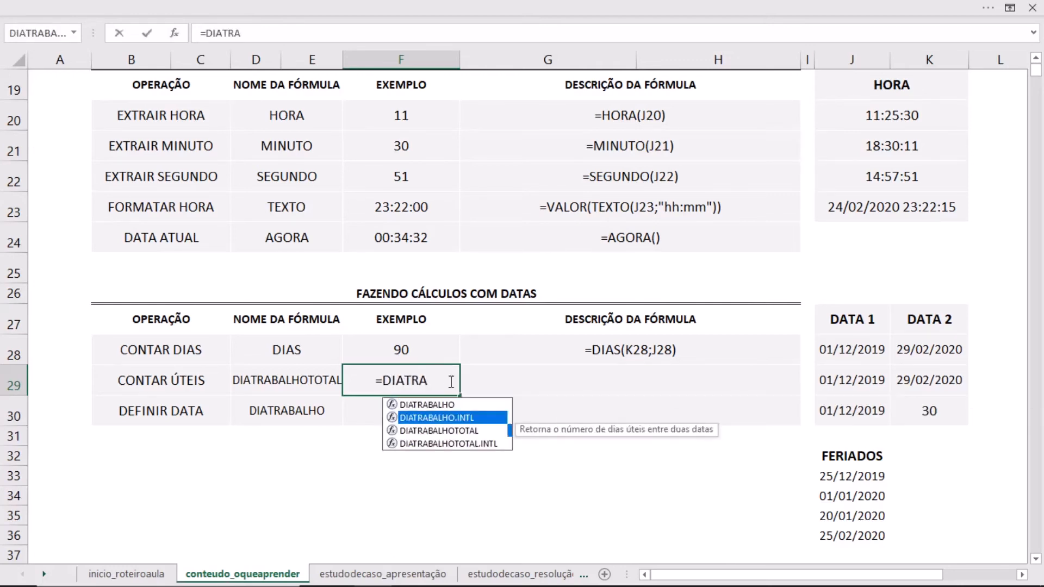
{"action": "key", "text": "Tab"}
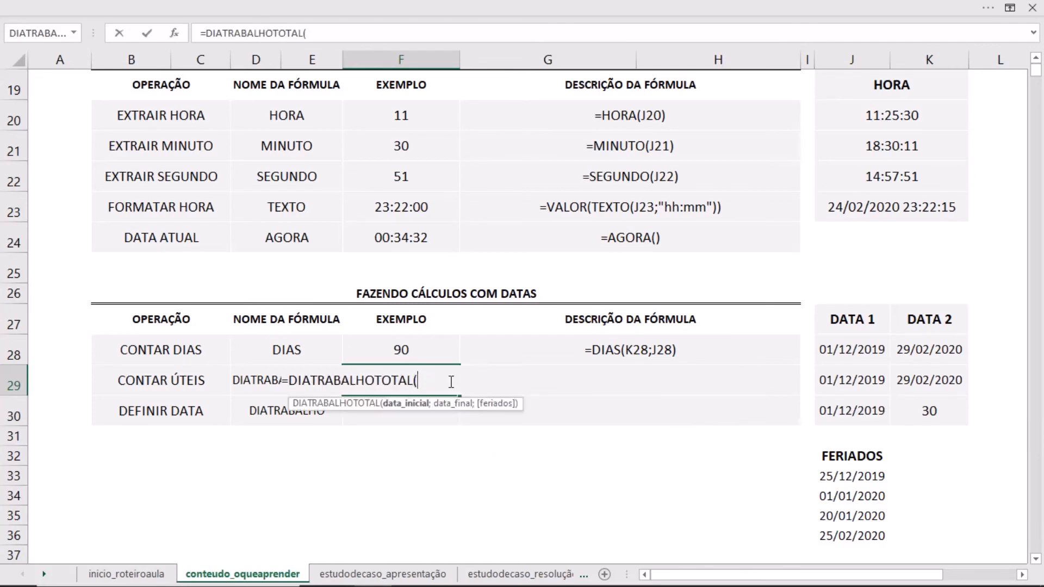
{"action": "left_click", "coordinate": [850, 382]}
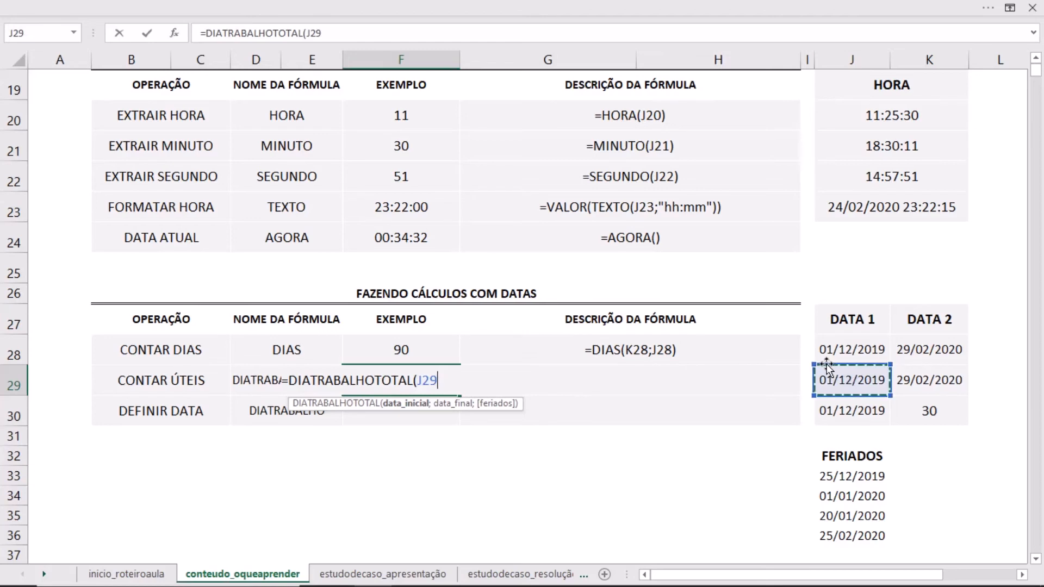
{"action": "type", "text": ";"}
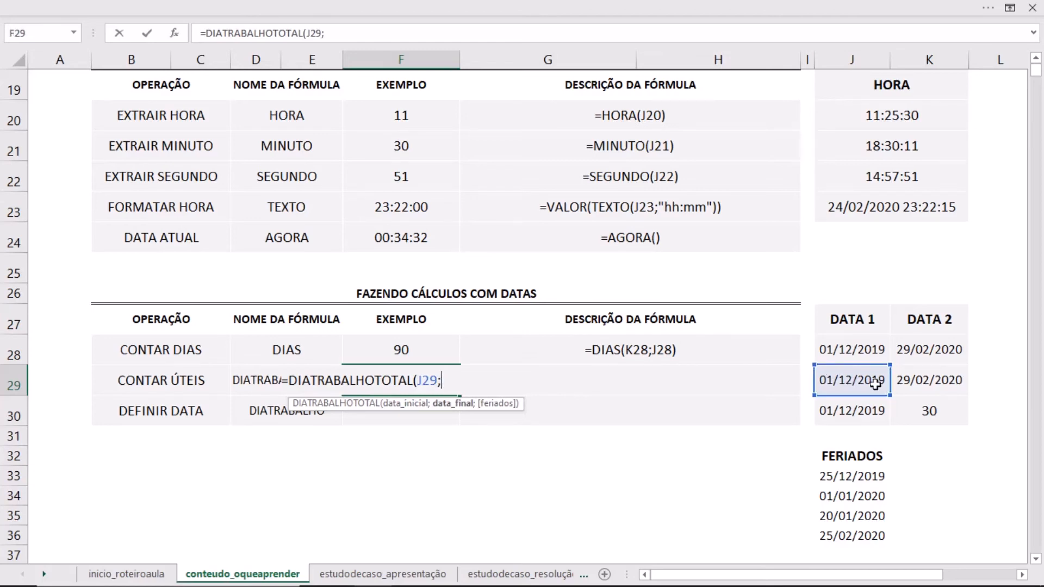
{"action": "left_click", "coordinate": [919, 381]}
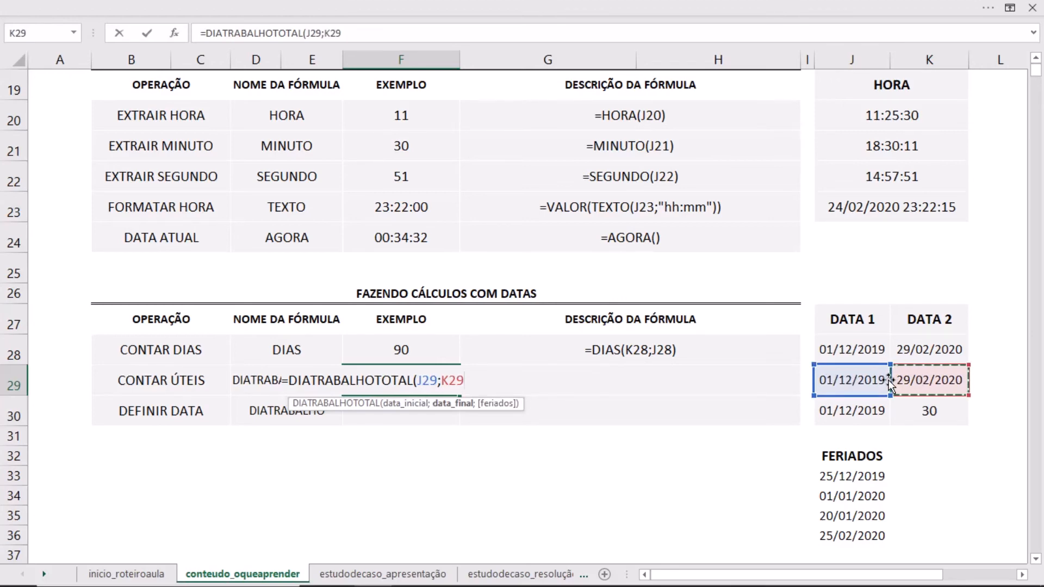
{"action": "type", "text": ";"}
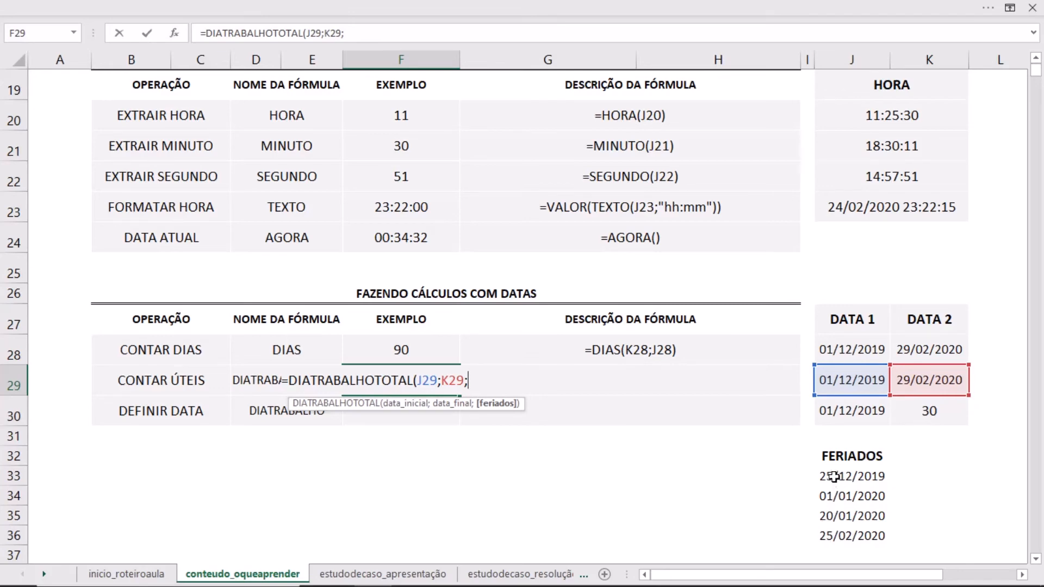
{"action": "left_click_drag", "start_coordinate": [833, 479], "coordinate": [840, 536]}
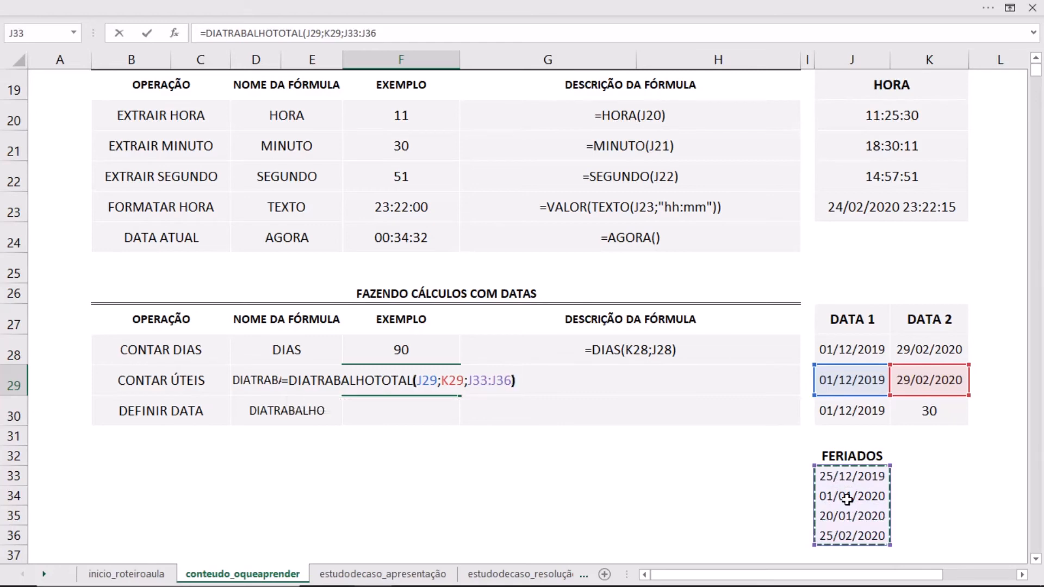
{"action": "type", "text": ")"}
{"action": "key", "text": "Return"}
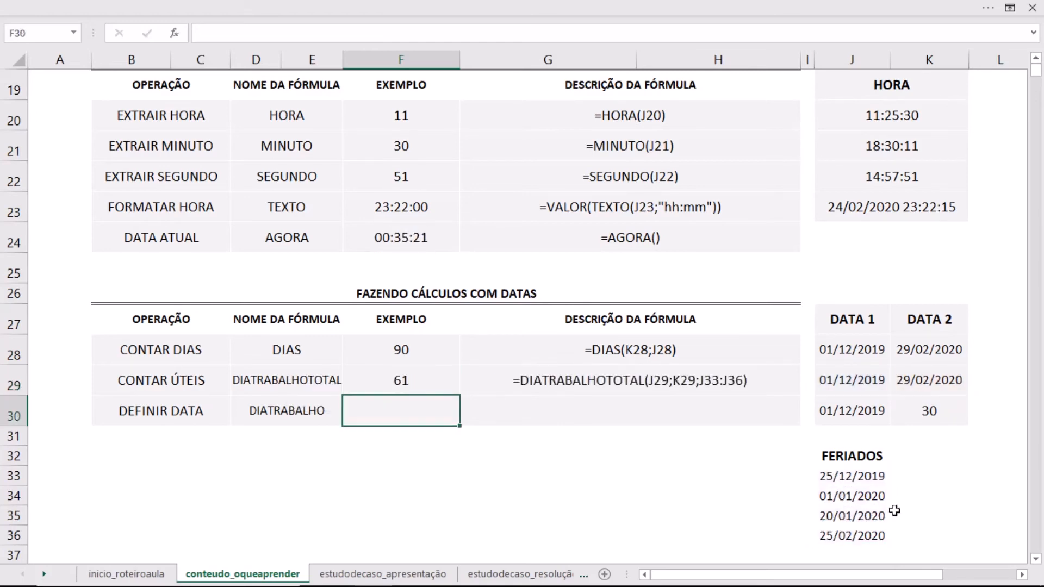
{"action": "left_click", "coordinate": [397, 373]}
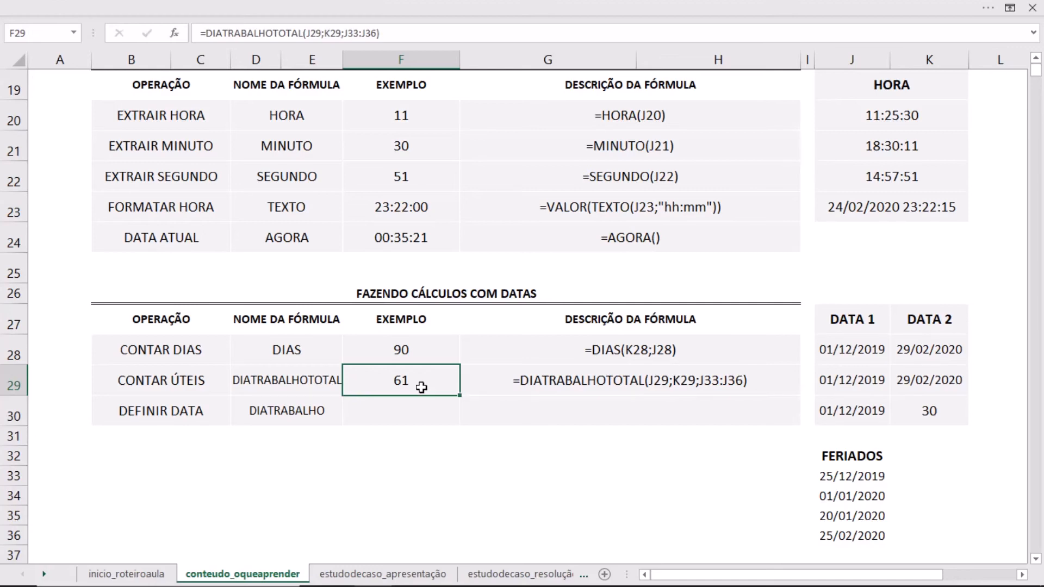
Calculate the date K30 working days after J30 with =DIATRABALHO(J30;K30;J33:J35) in the DEFINIR DATA example cell F30.
{"action": "left_click", "coordinate": [416, 406]}
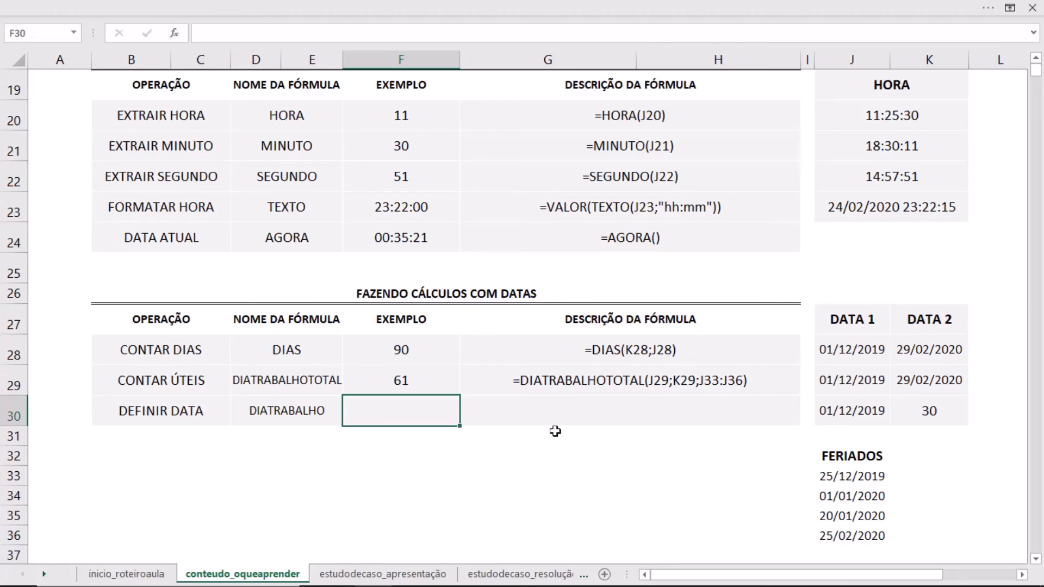
{"action": "type", "text": "="}
{"action": "type", "text": "DIA"}
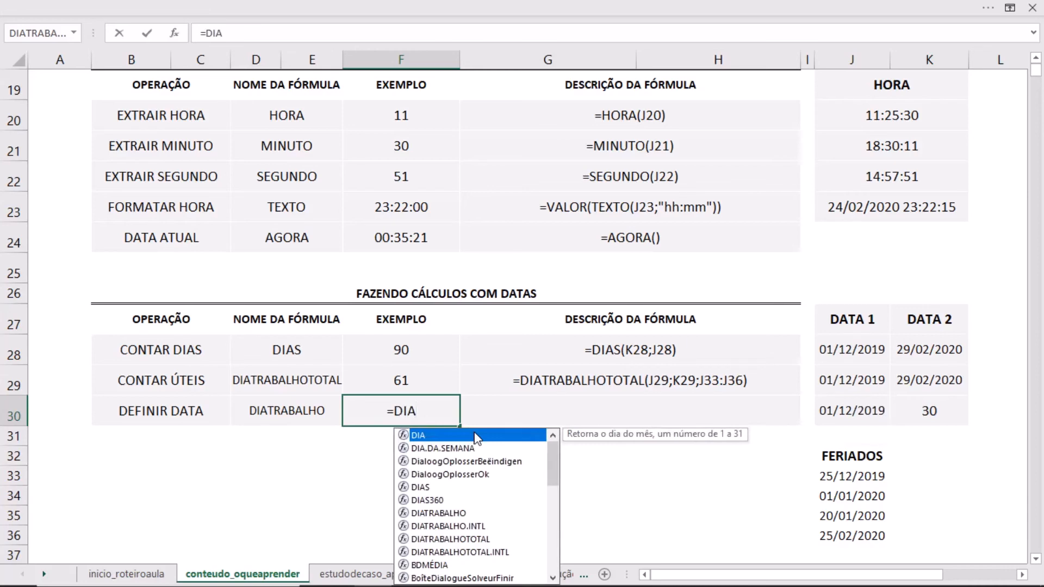
{"action": "type", "text": "TRA"}
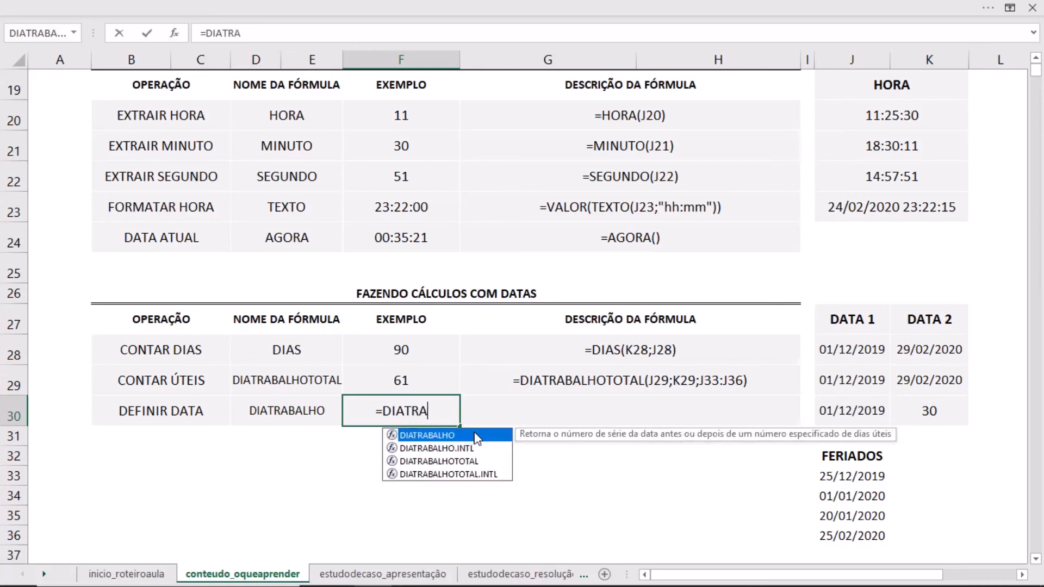
{"action": "key", "text": "Tab"}
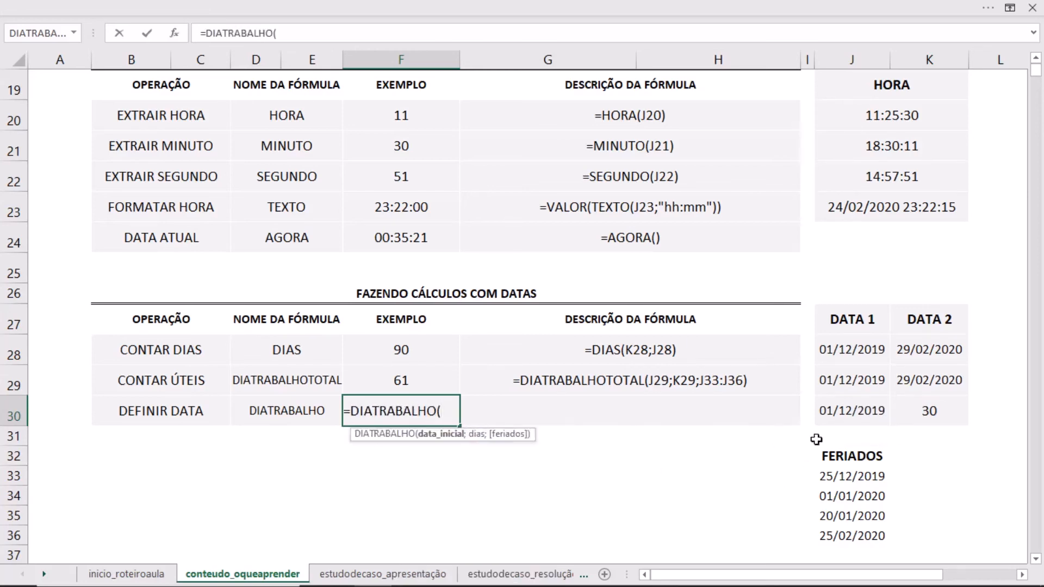
{"action": "left_click", "coordinate": [845, 404]}
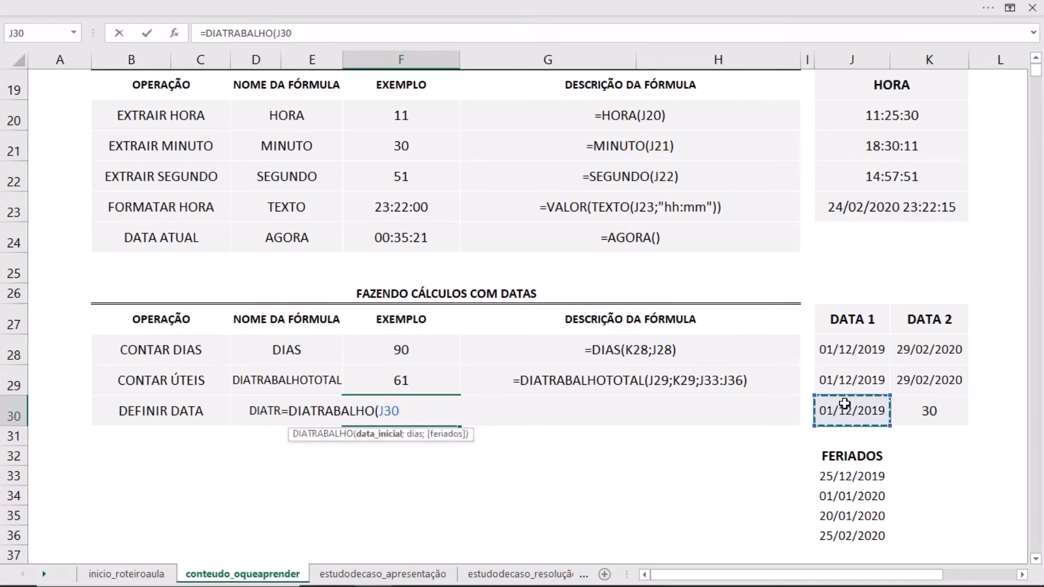
{"action": "type", "text": ";"}
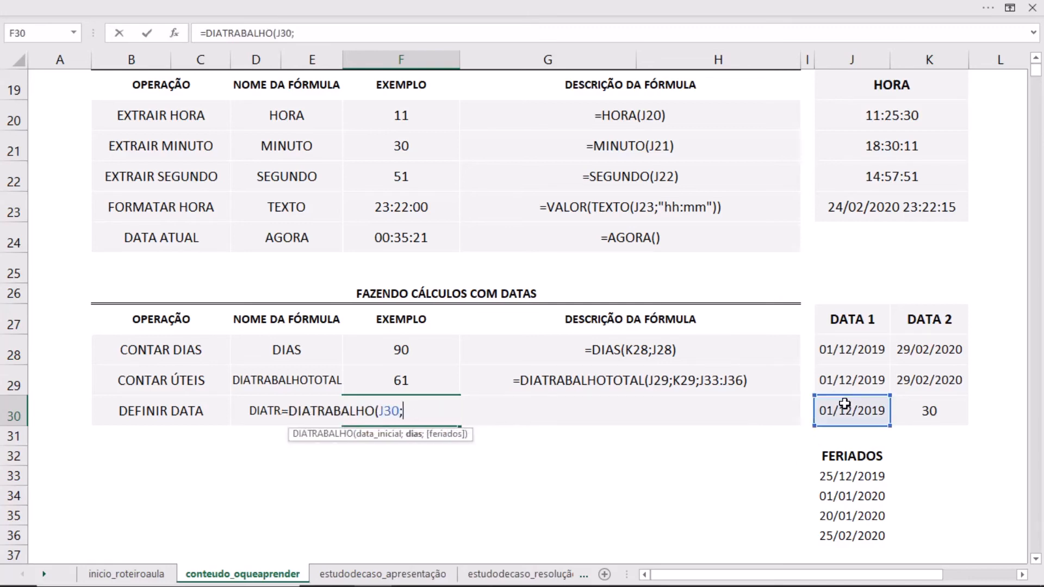
{"action": "left_click", "coordinate": [923, 414]}
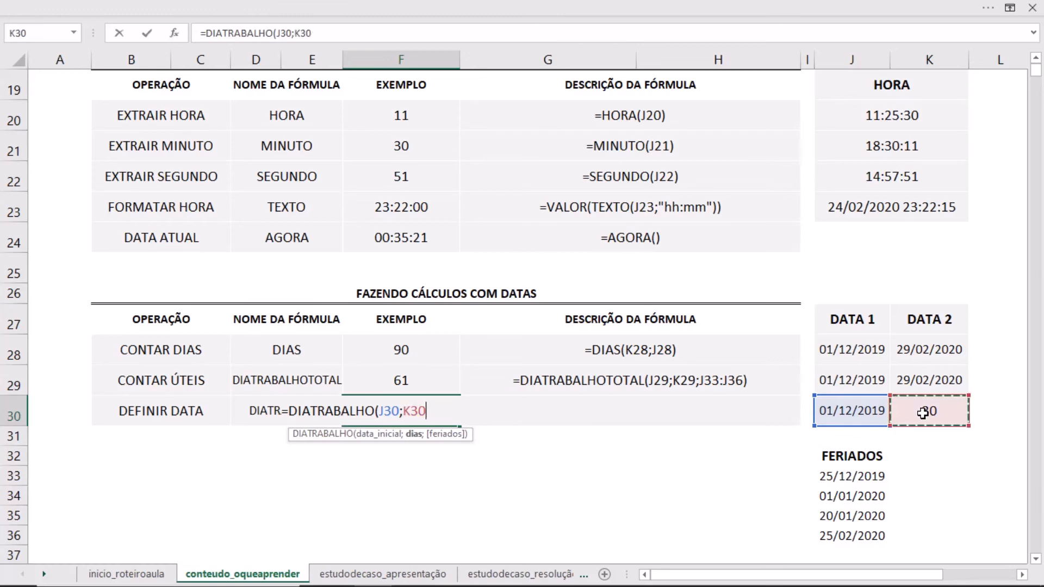
{"action": "type", "text": ";"}
{"action": "left_click_drag", "start_coordinate": [858, 476], "coordinate": [851, 514]}
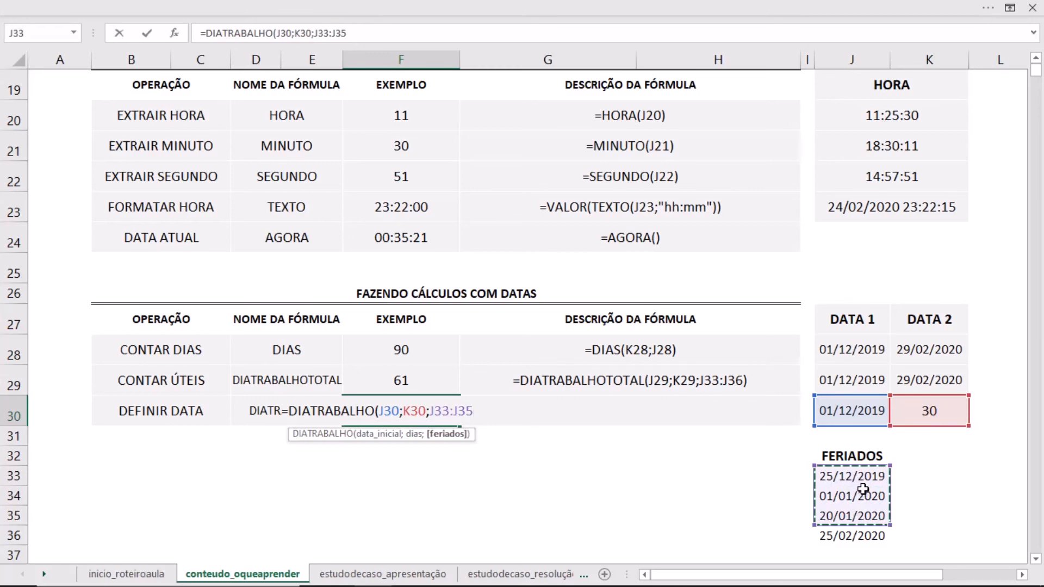
{"action": "key", "text": "Return"}
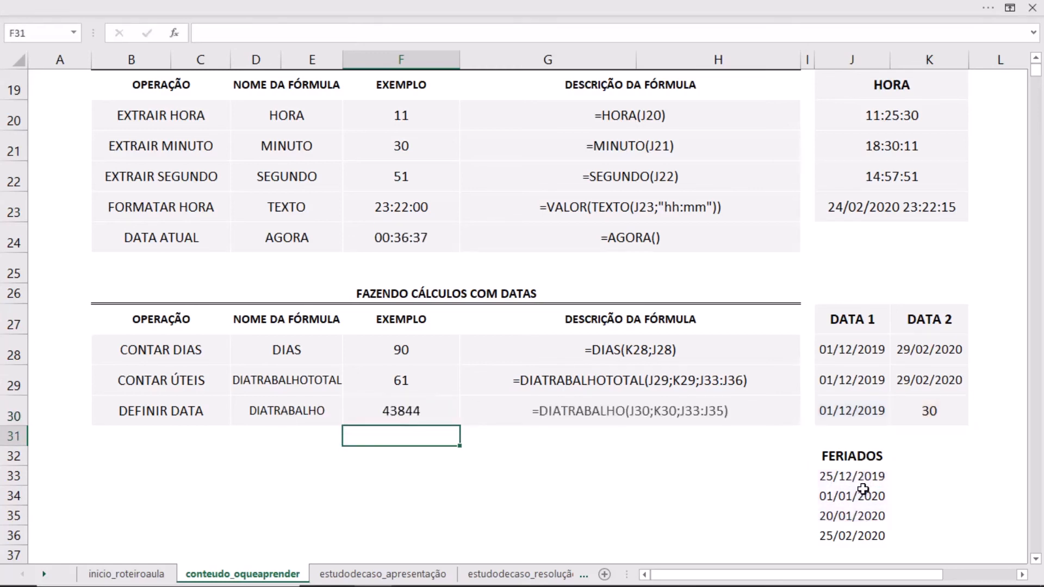
Format the DIATRABALHO result in F30 as a short date (Data Abreviada).
{"action": "key", "text": "Up"}
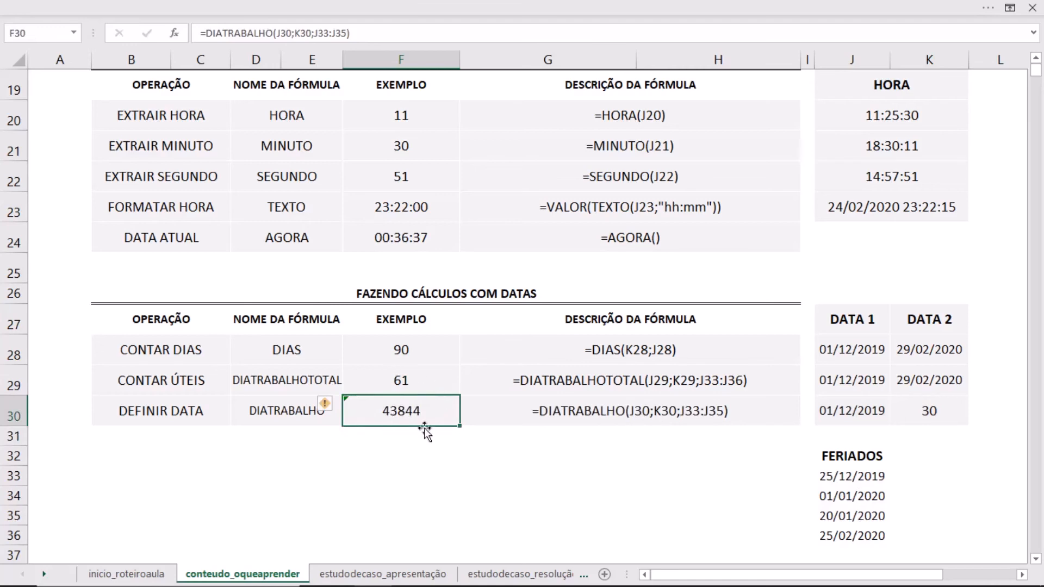
{"action": "left_click", "coordinate": [405, 6]}
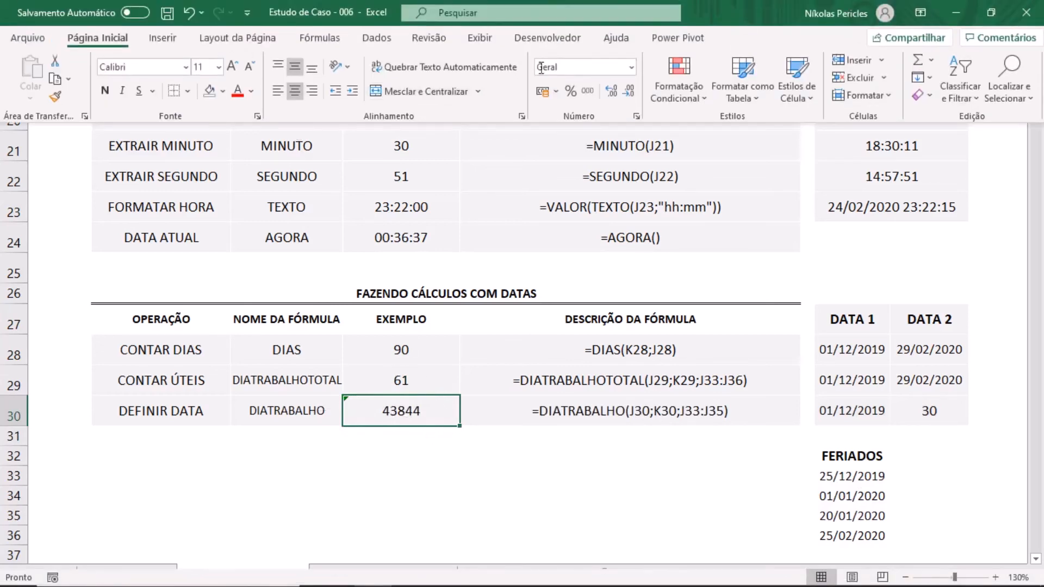
{"action": "left_click", "coordinate": [631, 67]}
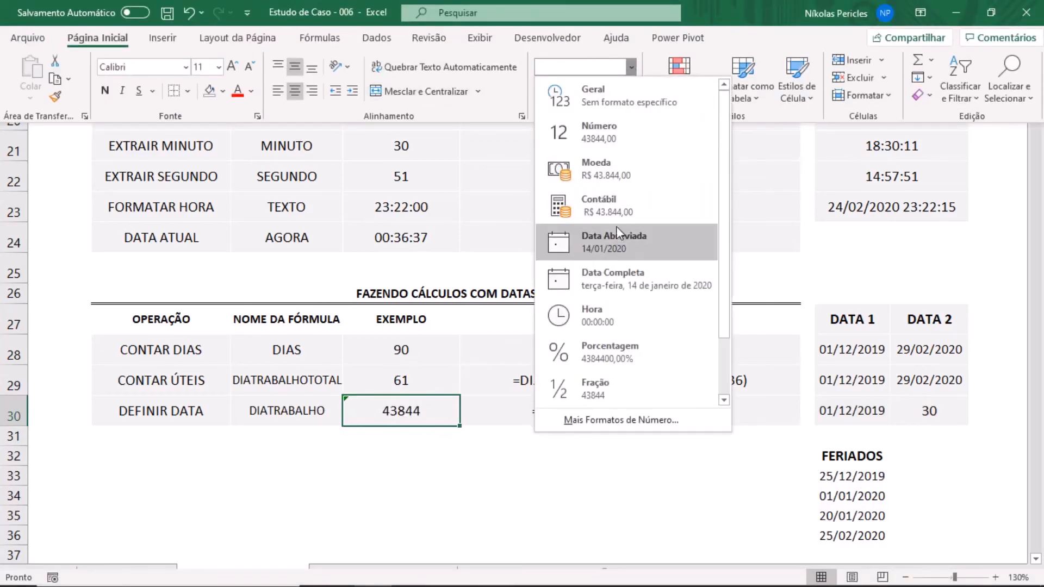
{"action": "left_click", "coordinate": [616, 241]}
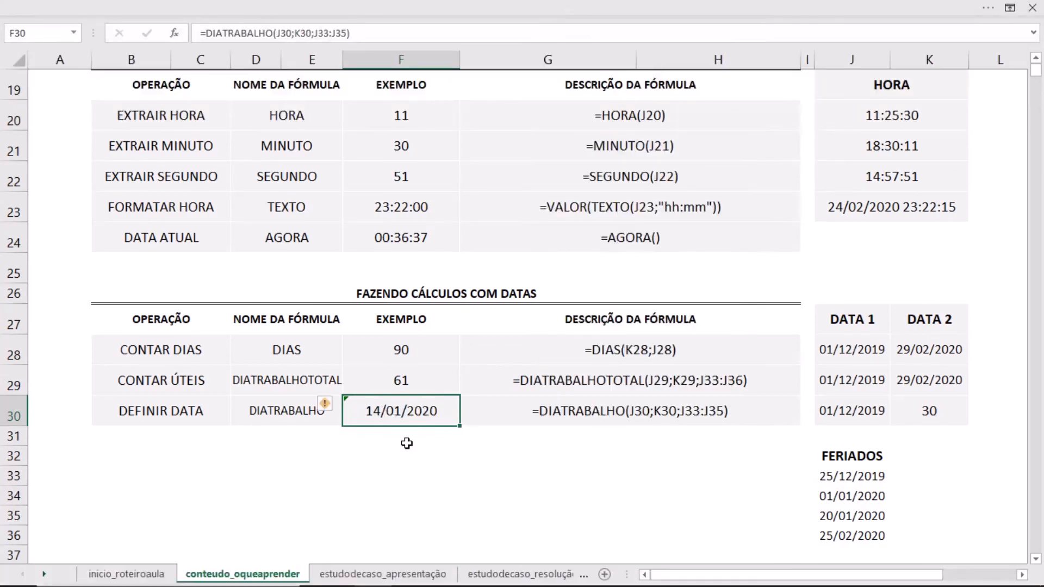
{"action": "left_click", "coordinate": [406, 448]}
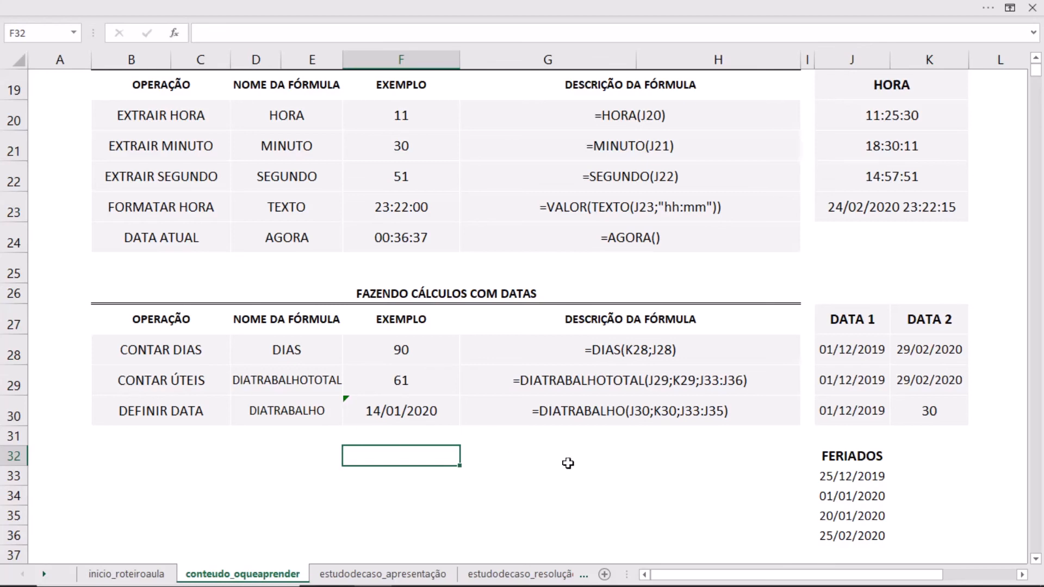
Review the completed function tables and view the ESTUDO DE CASO presentation and VEJA MAIS pages of the workbook.
{"action": "scroll", "coordinate": [484, 428], "scroll_direction": "up", "scroll_amount": 1}
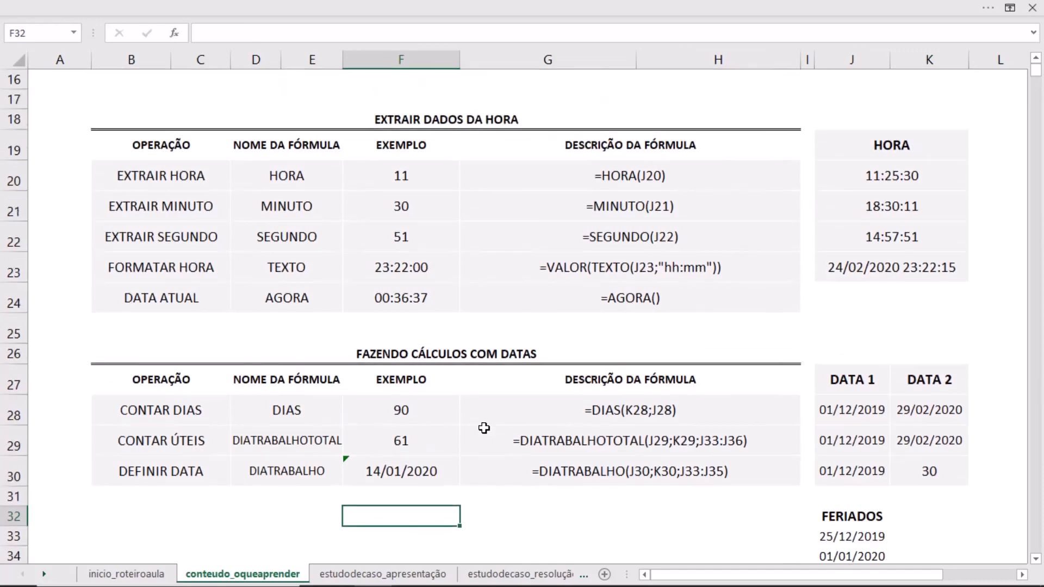
{"action": "scroll", "coordinate": [484, 428], "scroll_direction": "up", "scroll_amount": 5}
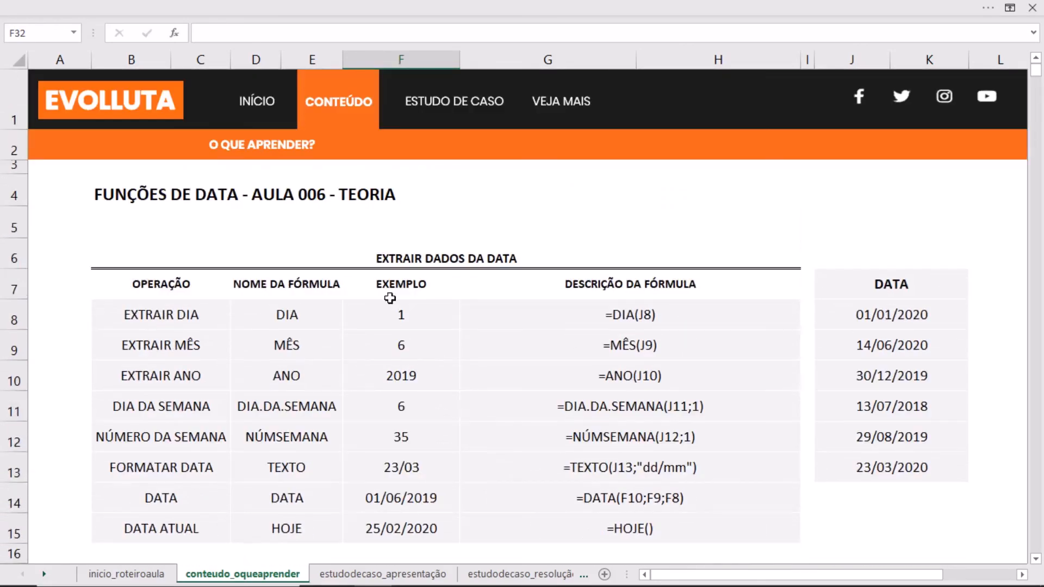
{"action": "left_click", "coordinate": [435, 103]}
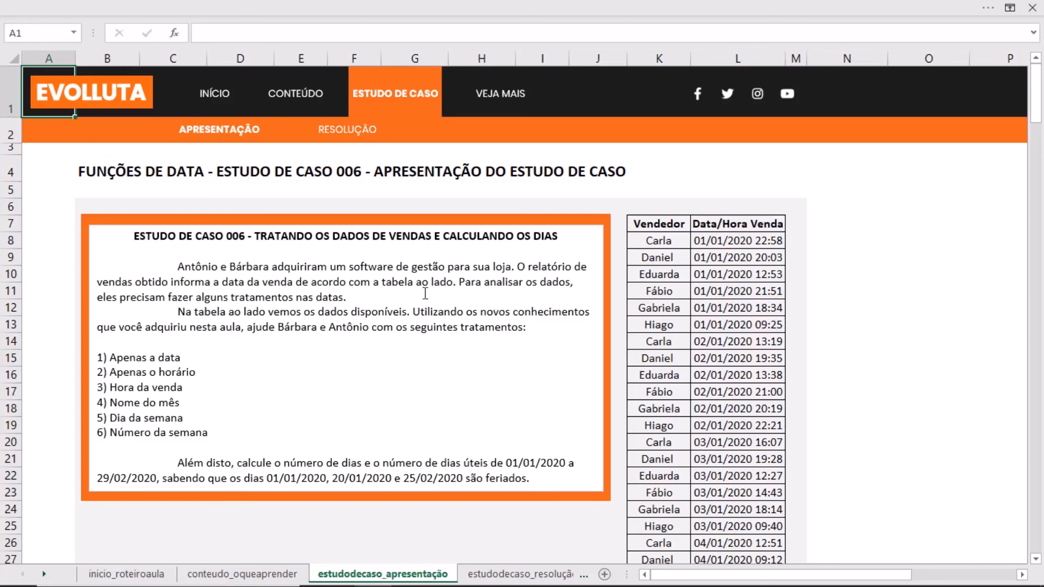
{"action": "left_click", "coordinate": [492, 96]}
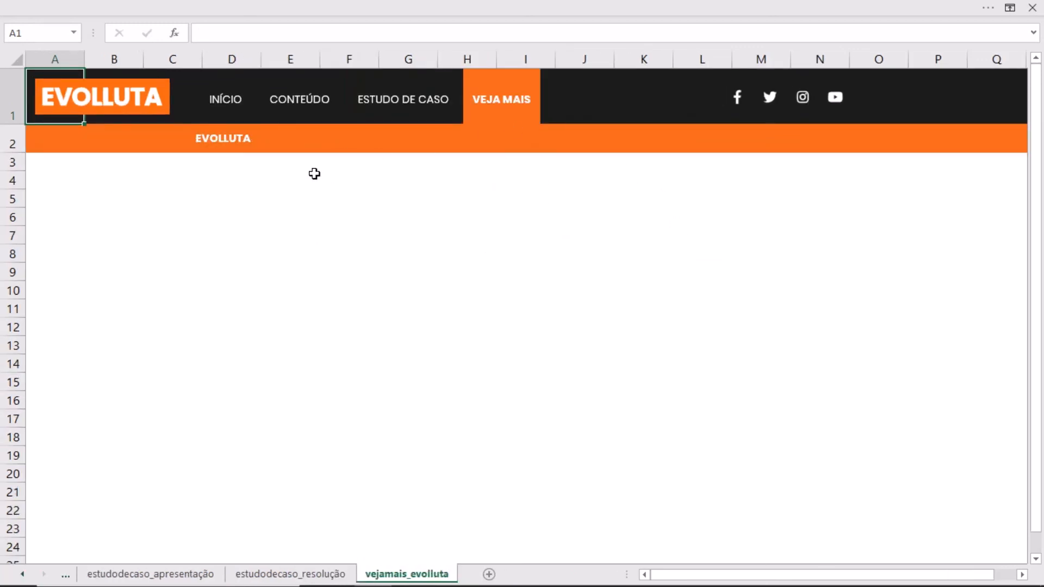